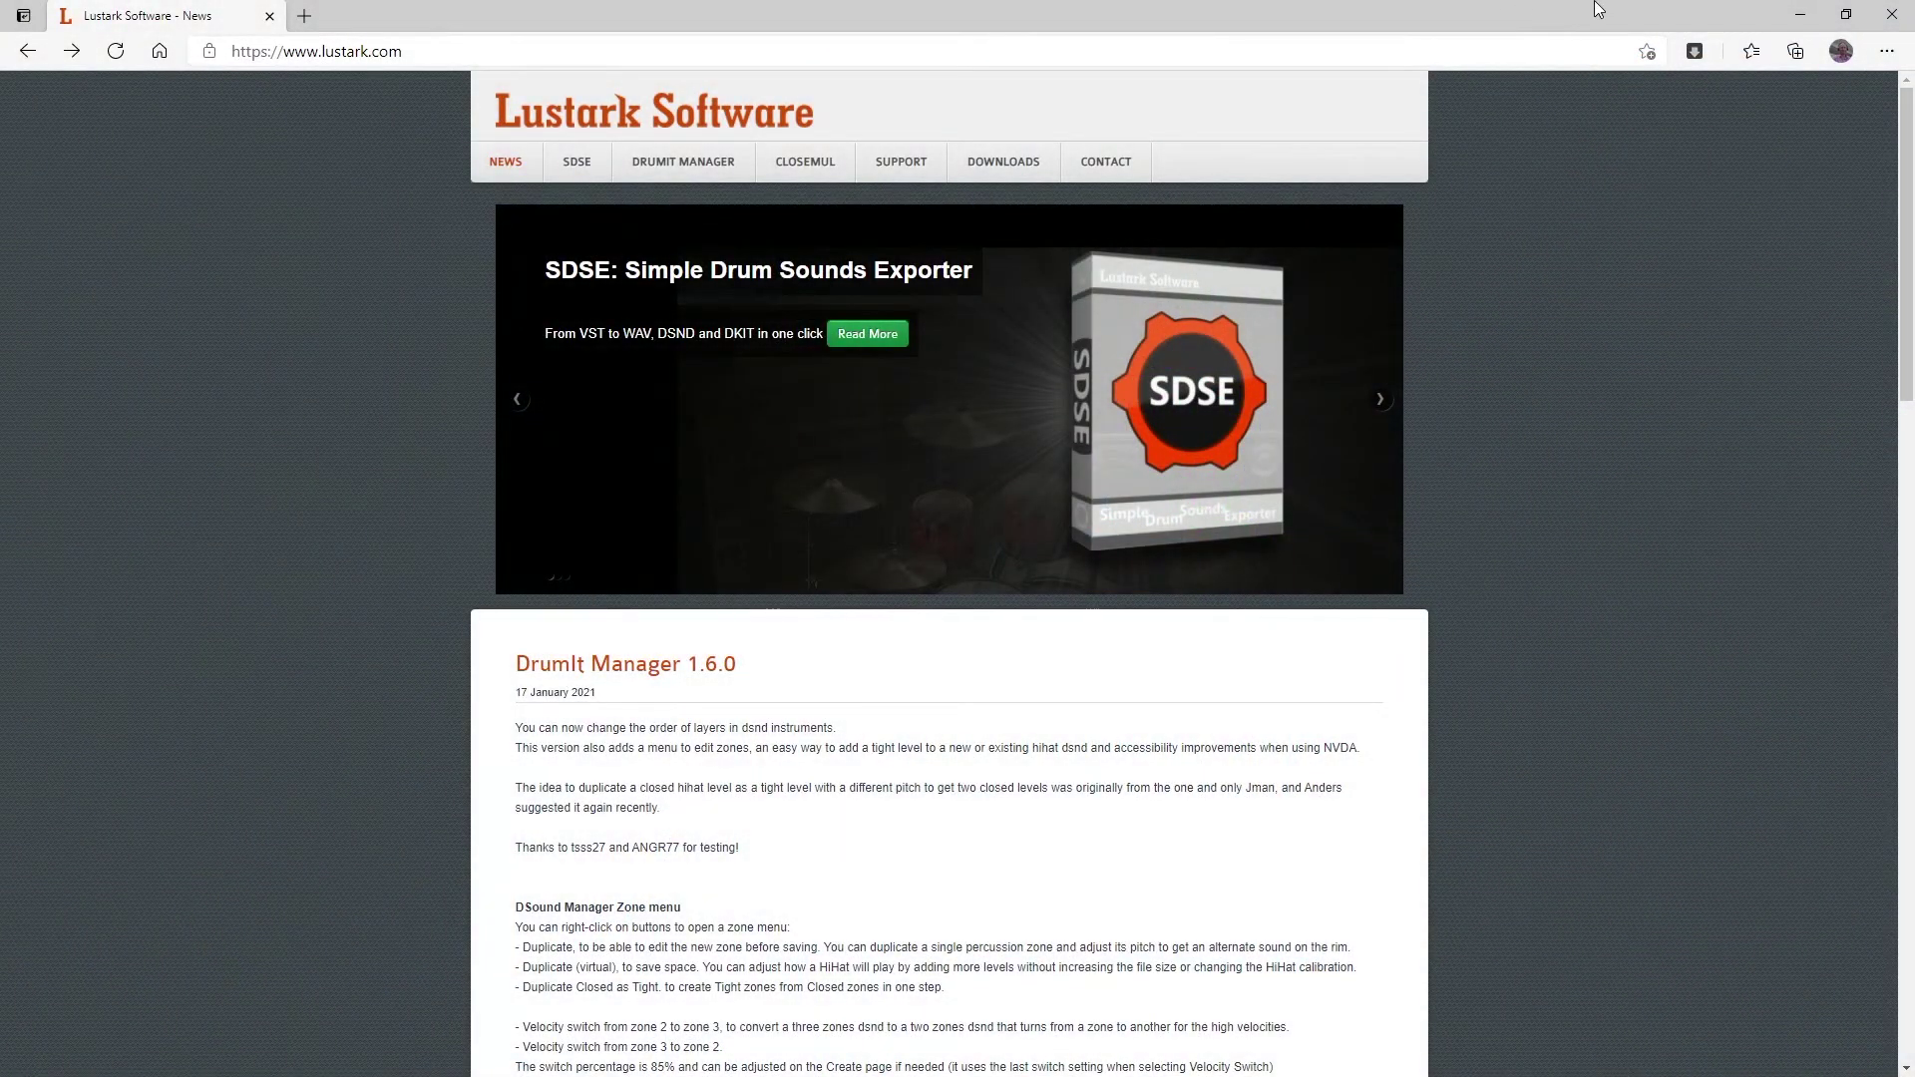
# Step: Download the DrumIt Manager installer from the Lustark downloads page into the DrumIt5MK2 folder
pyautogui.click(1032, 179)
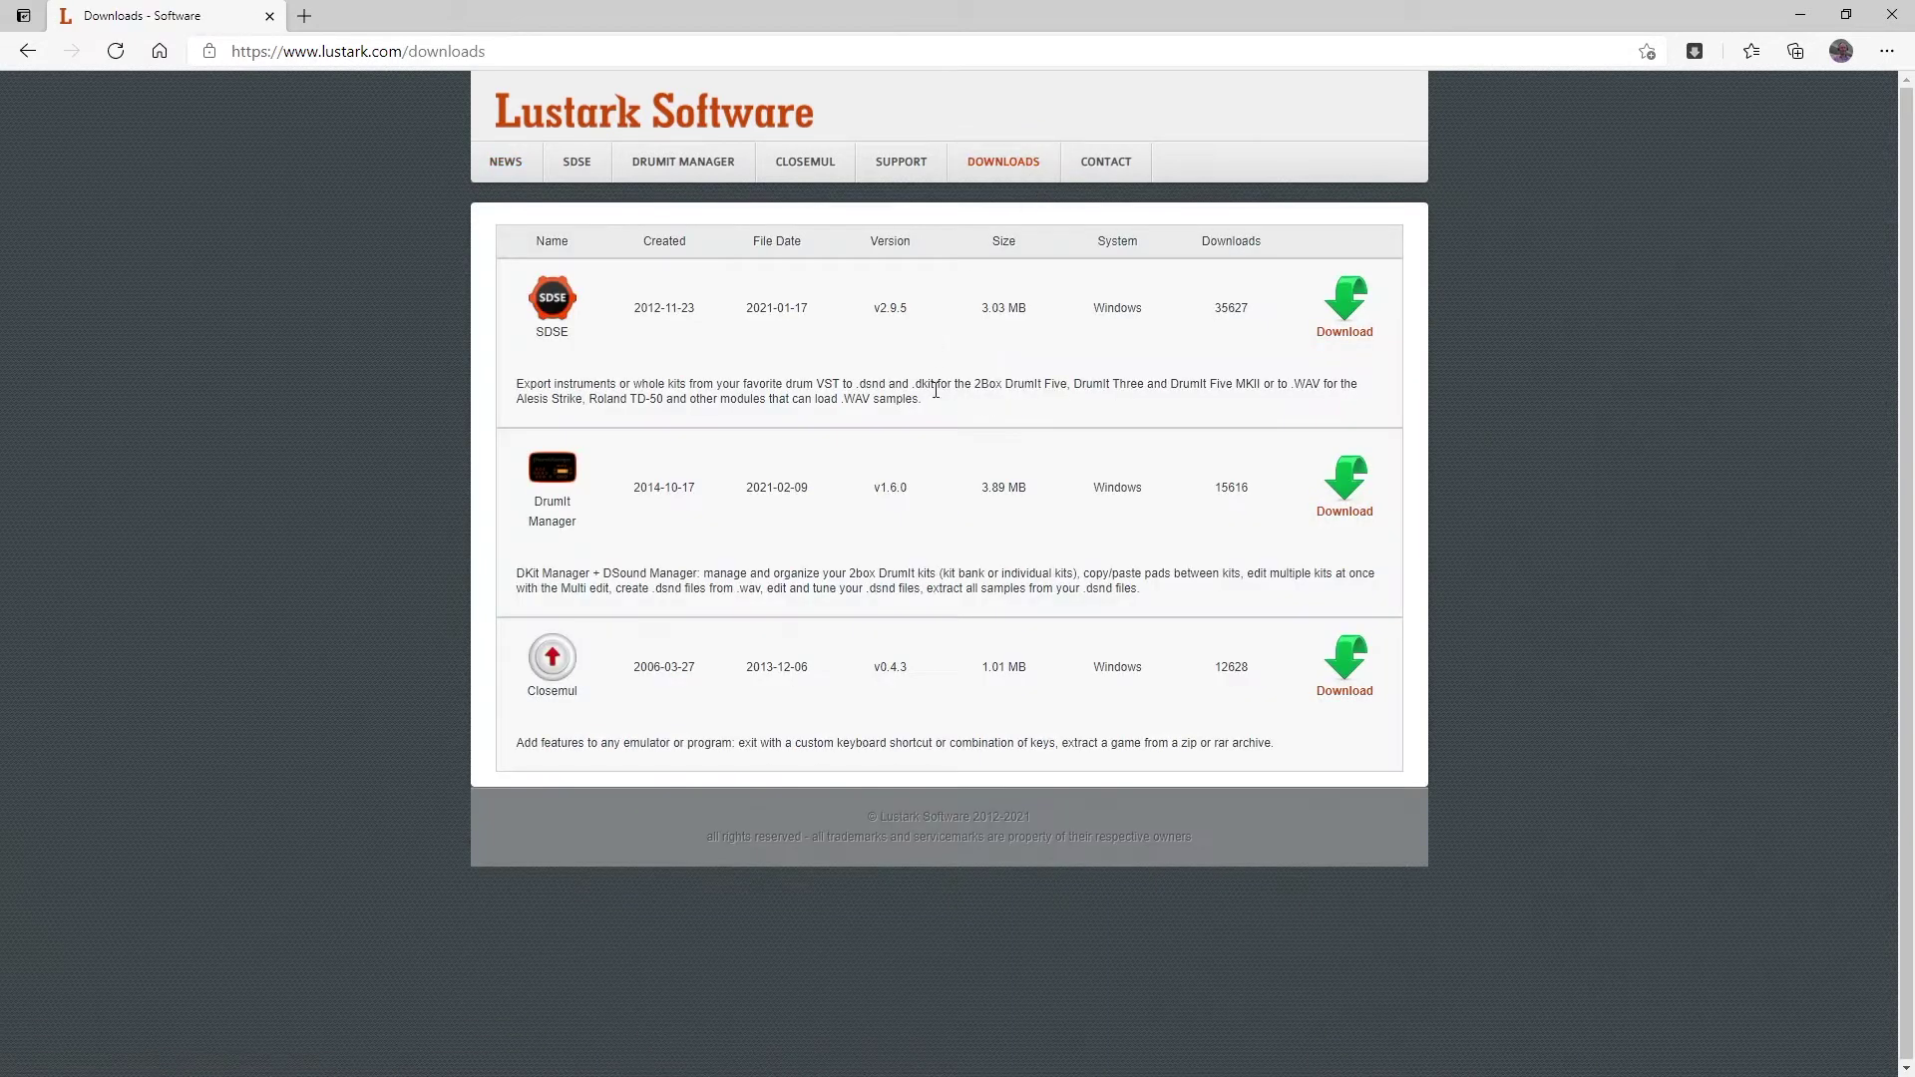
pyautogui.click(1349, 496)
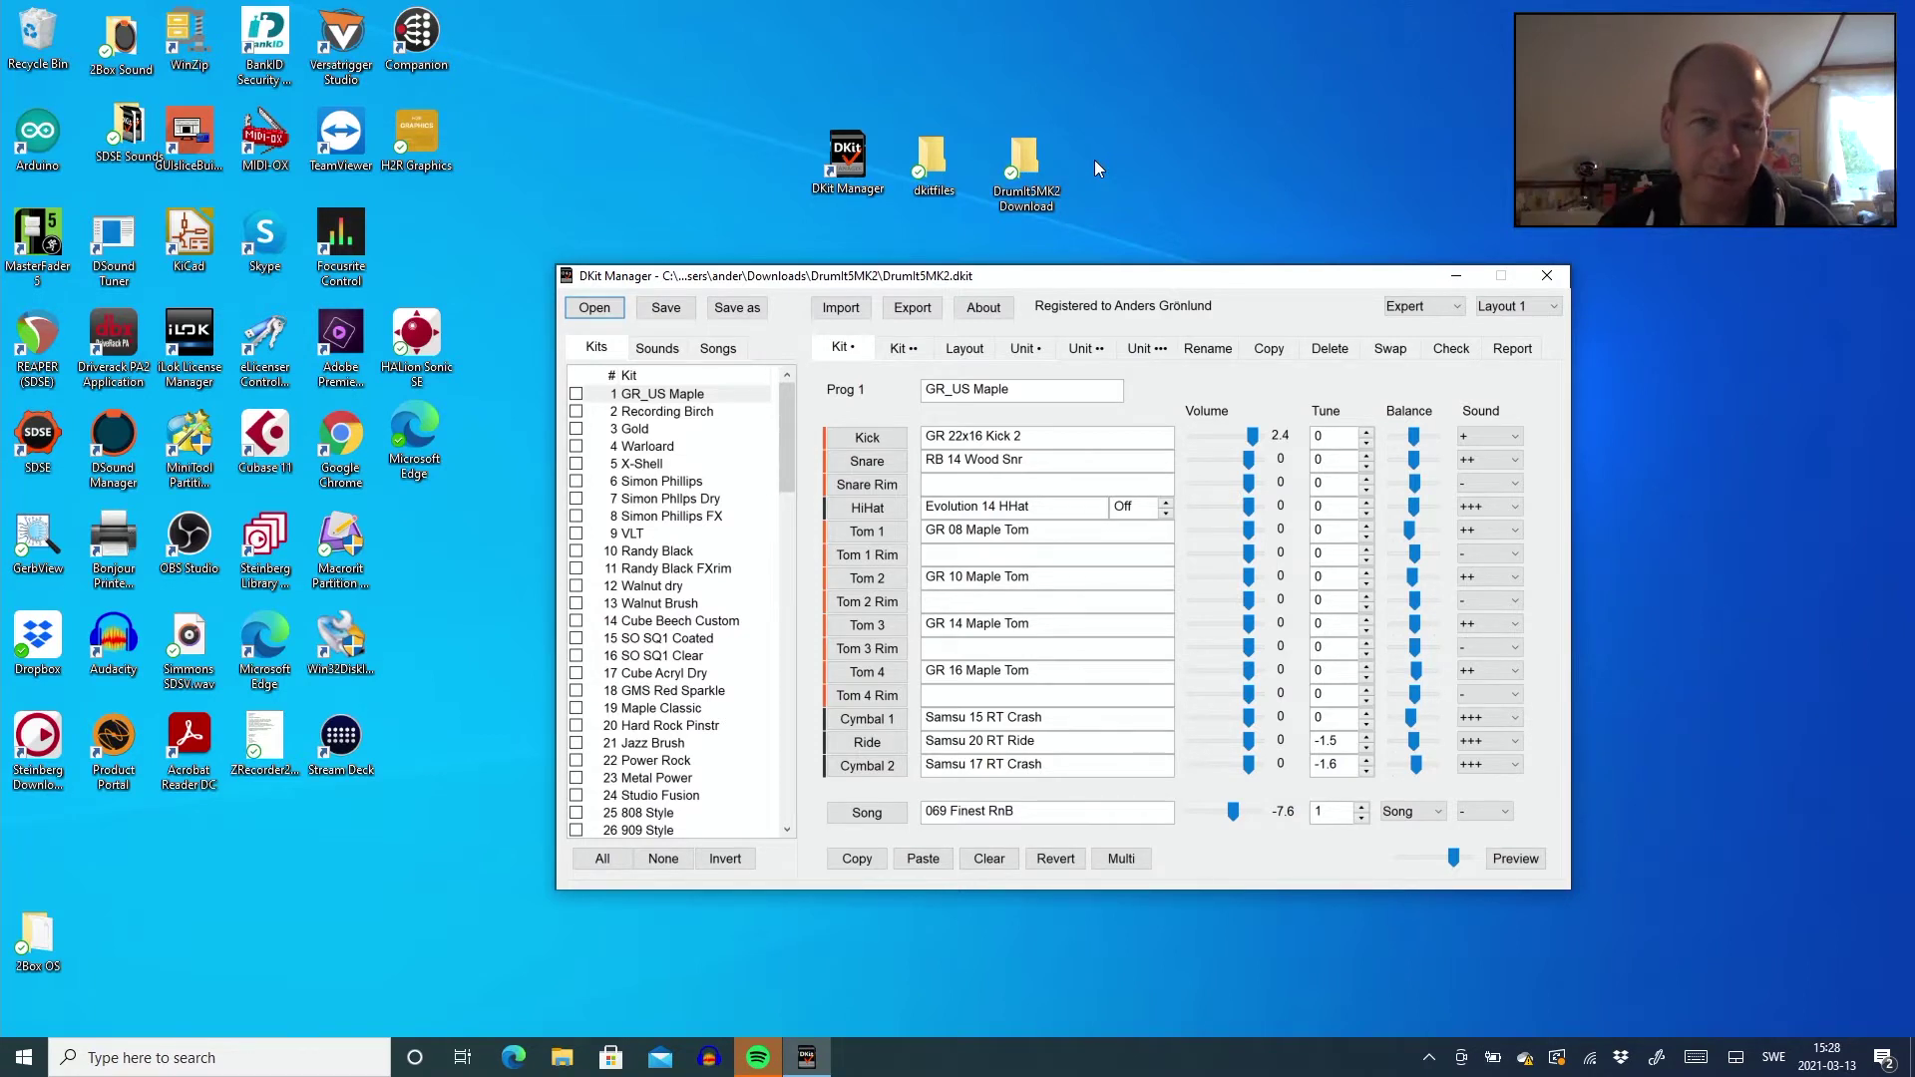
pyautogui.click(1024, 163)
pyautogui.doubleClick(1024, 162)
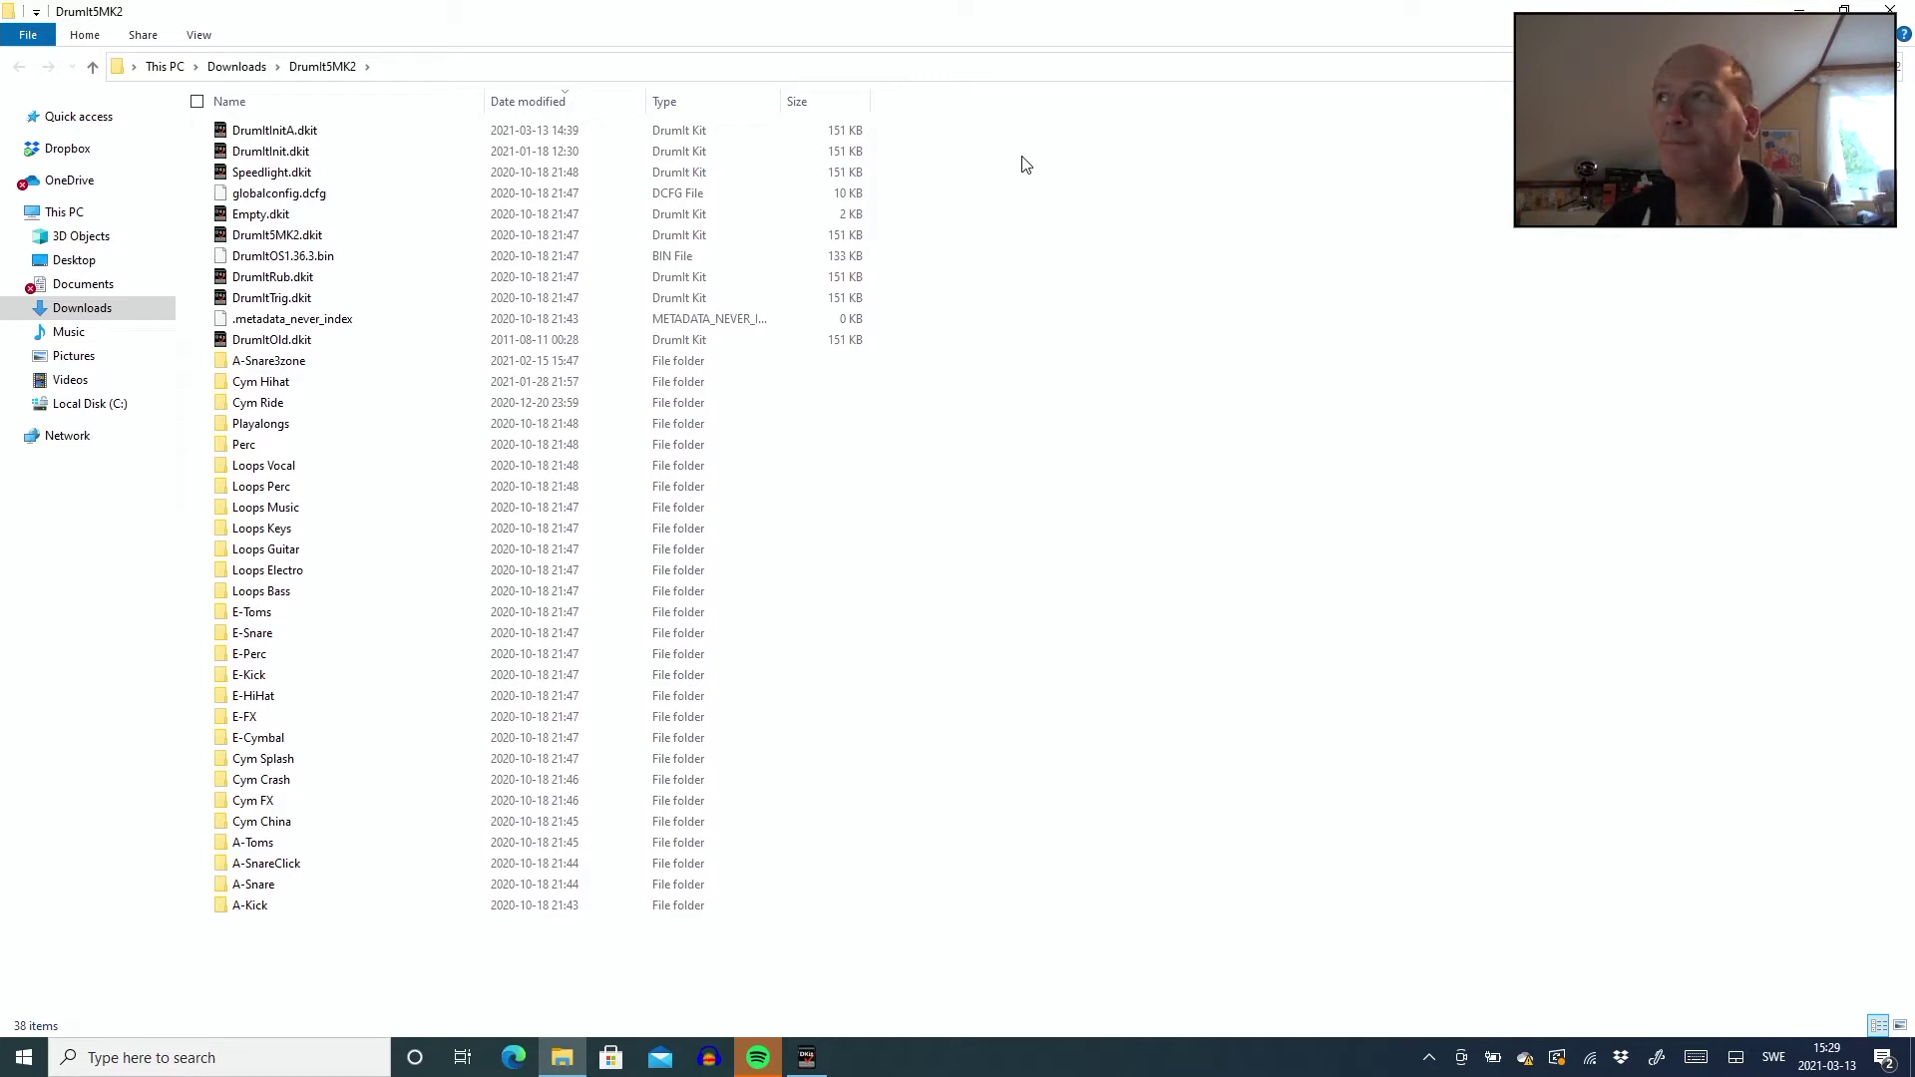
pyautogui.click(1895, 12)
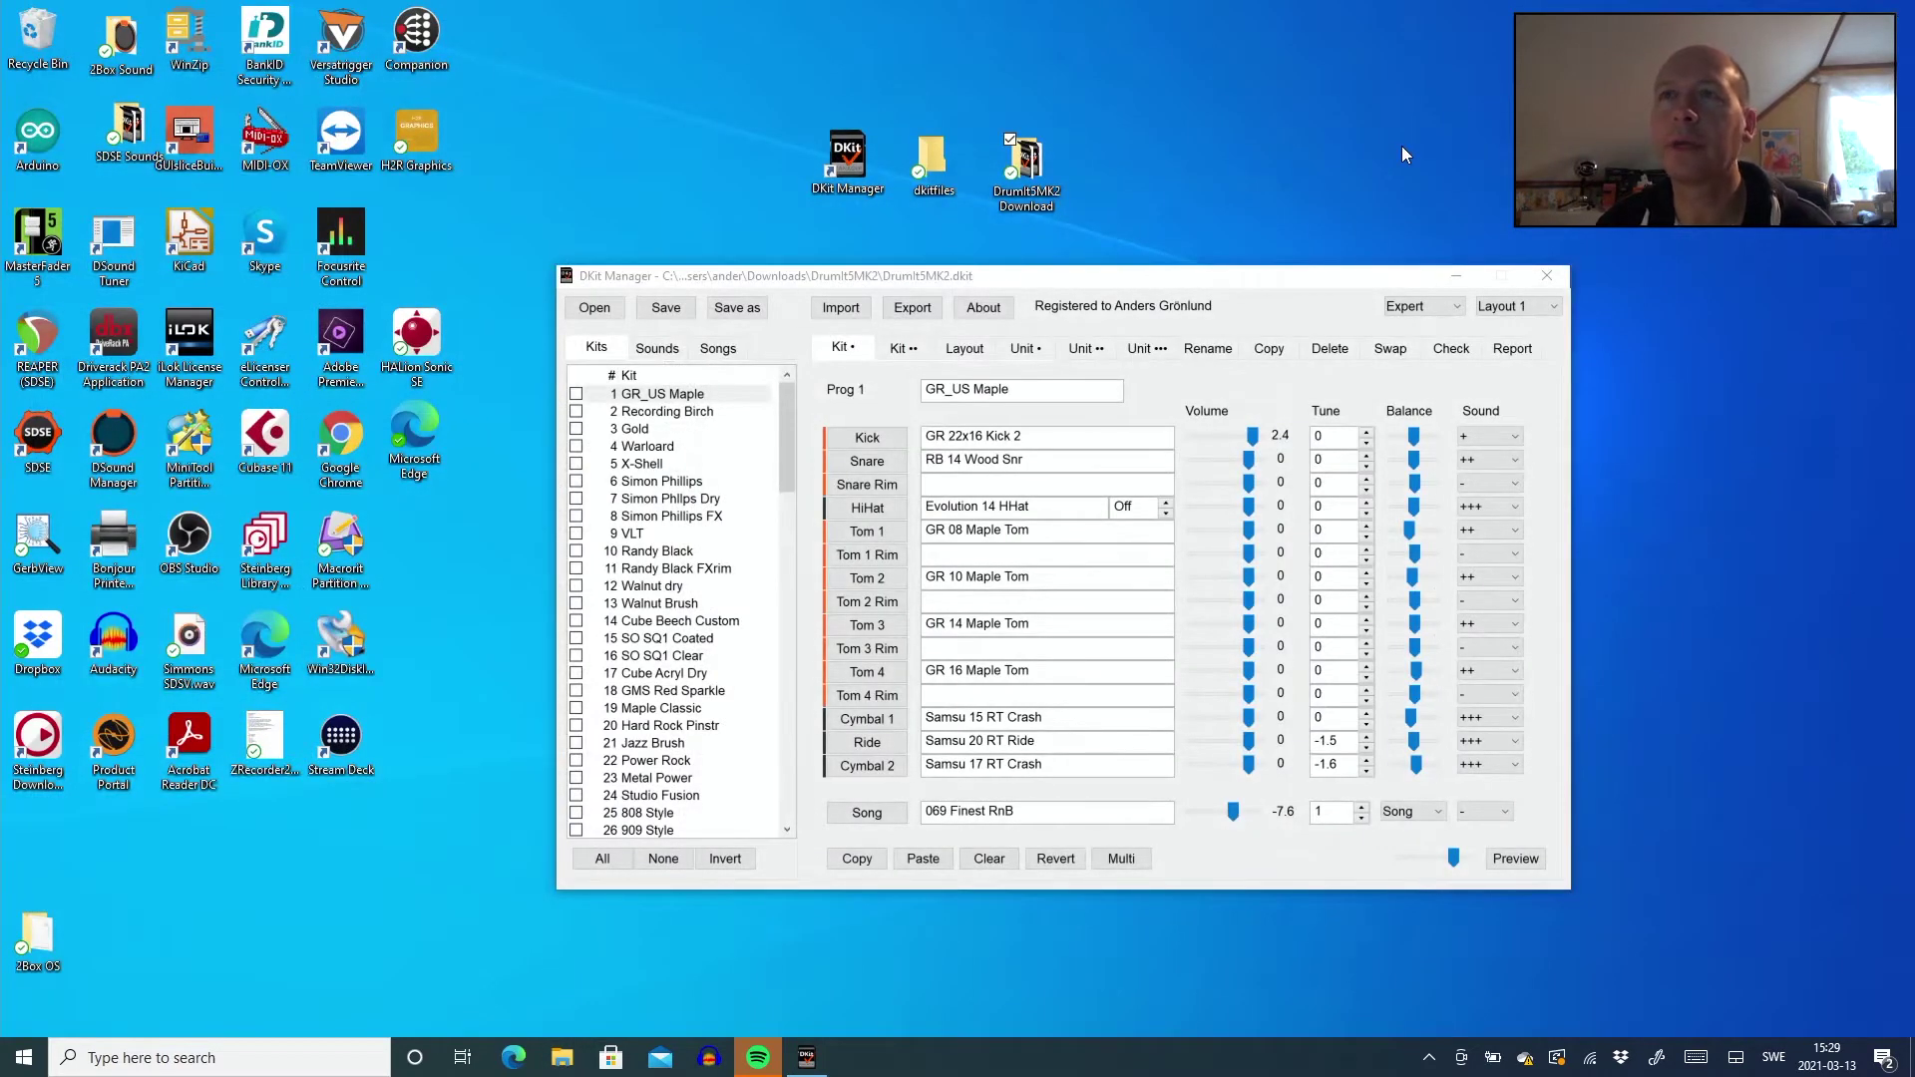
# Step: Open the DrumIt5MK2.dkit kit bank from the Downloads\DrumIt5MK2 folder
pyautogui.click(595, 309)
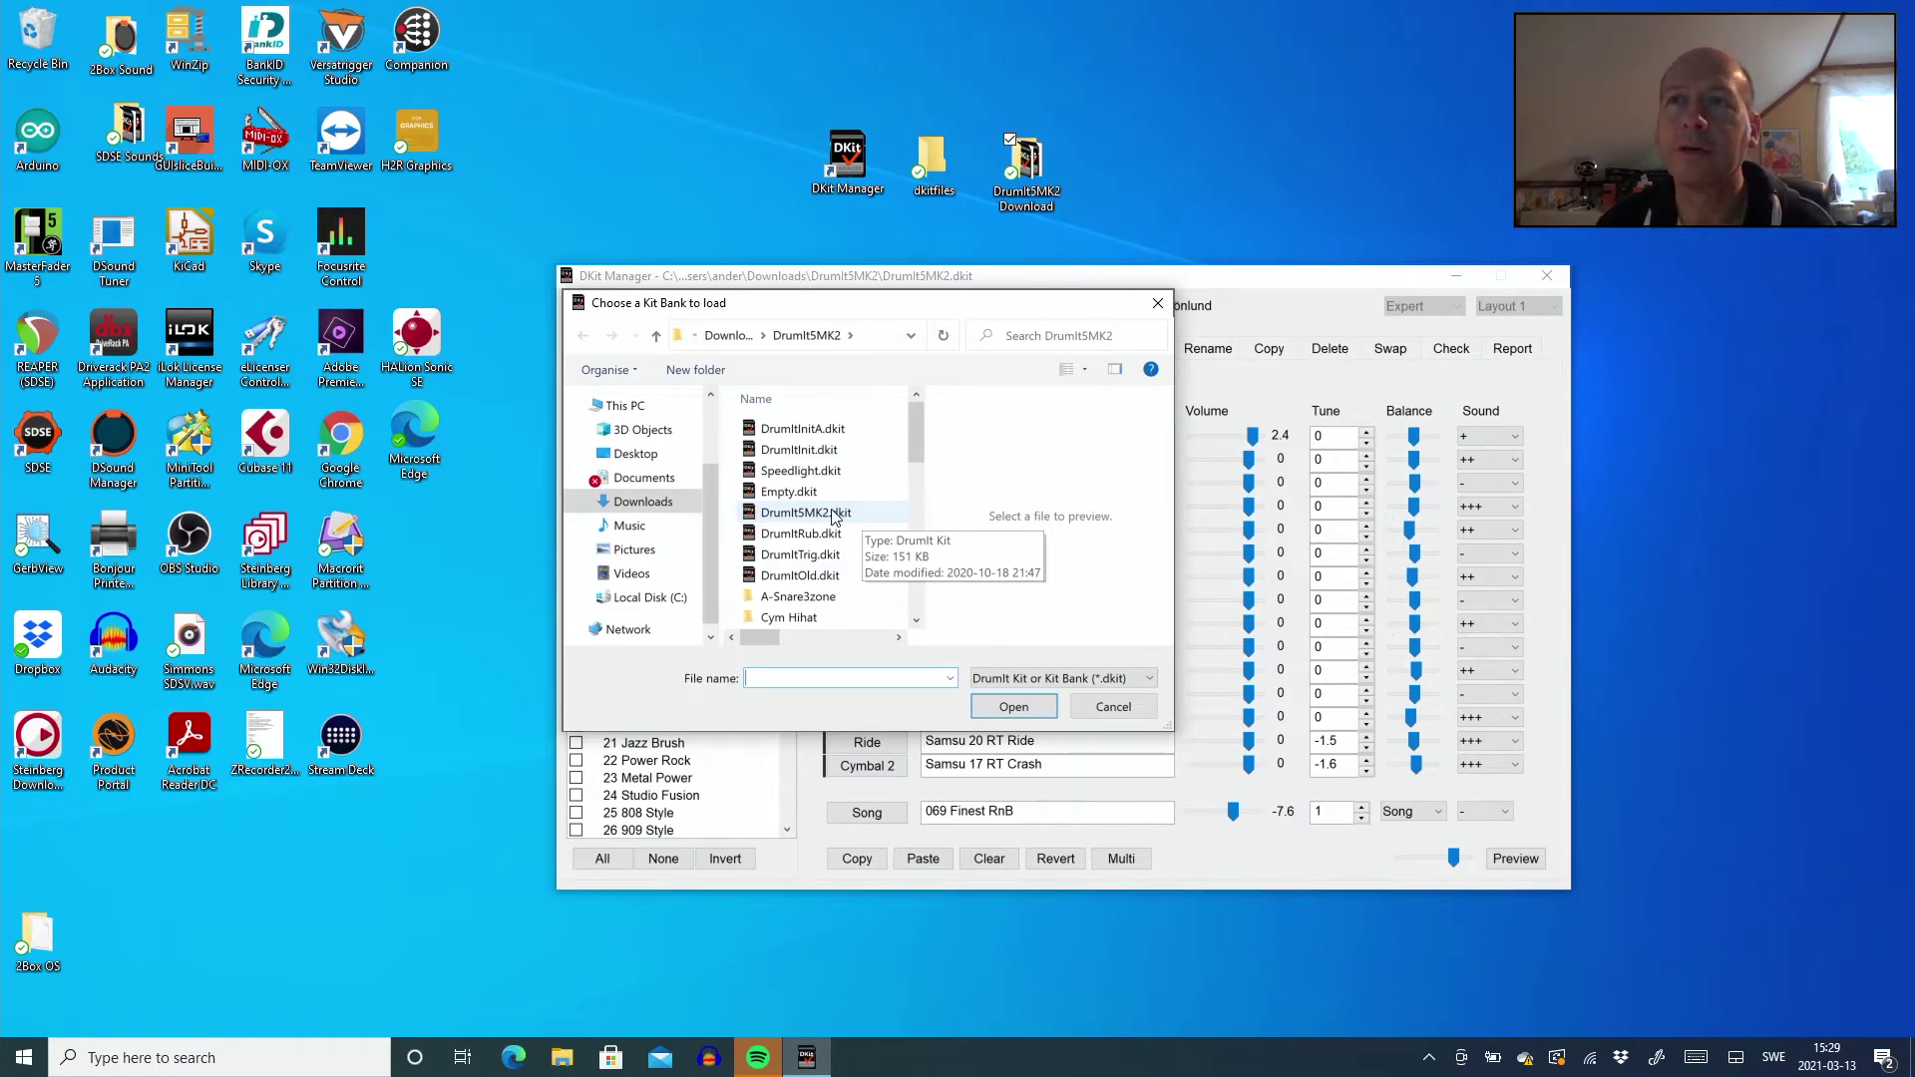
pyautogui.click(836, 518)
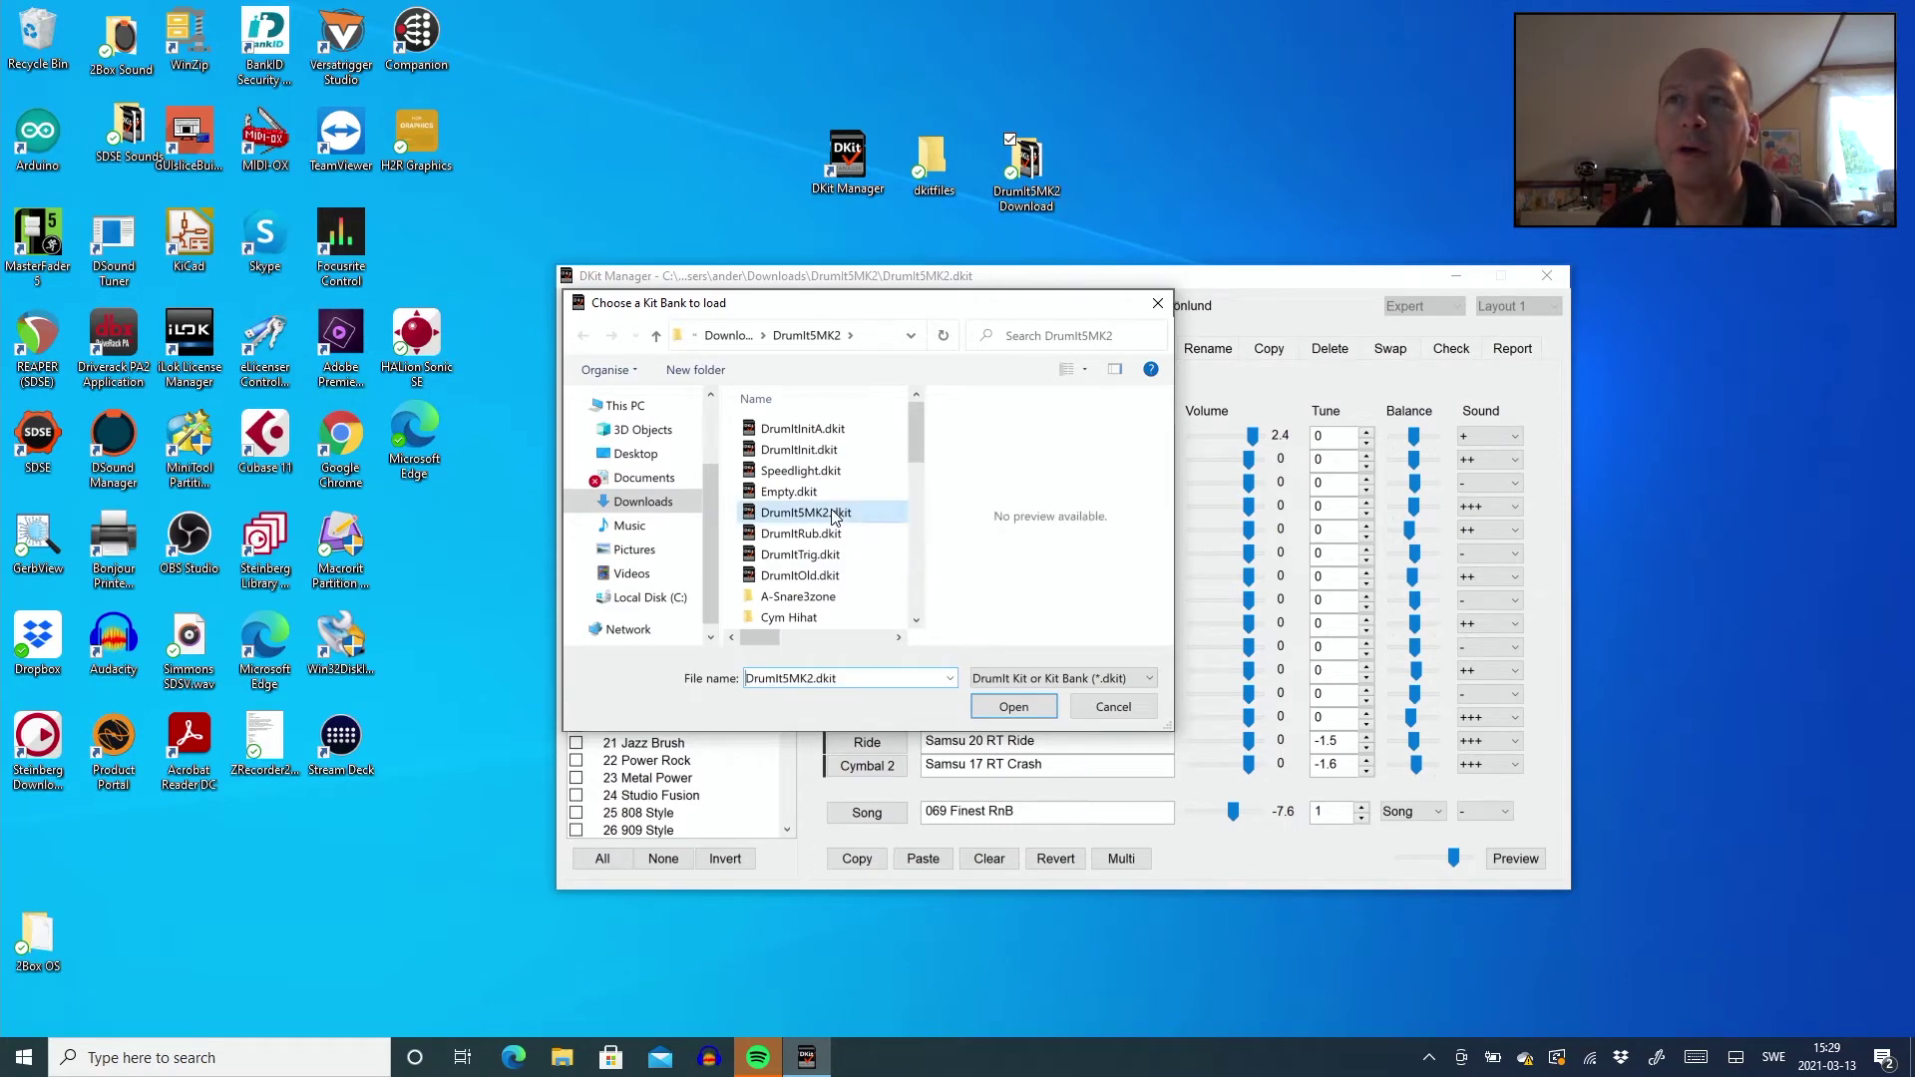
pyautogui.click(1013, 708)
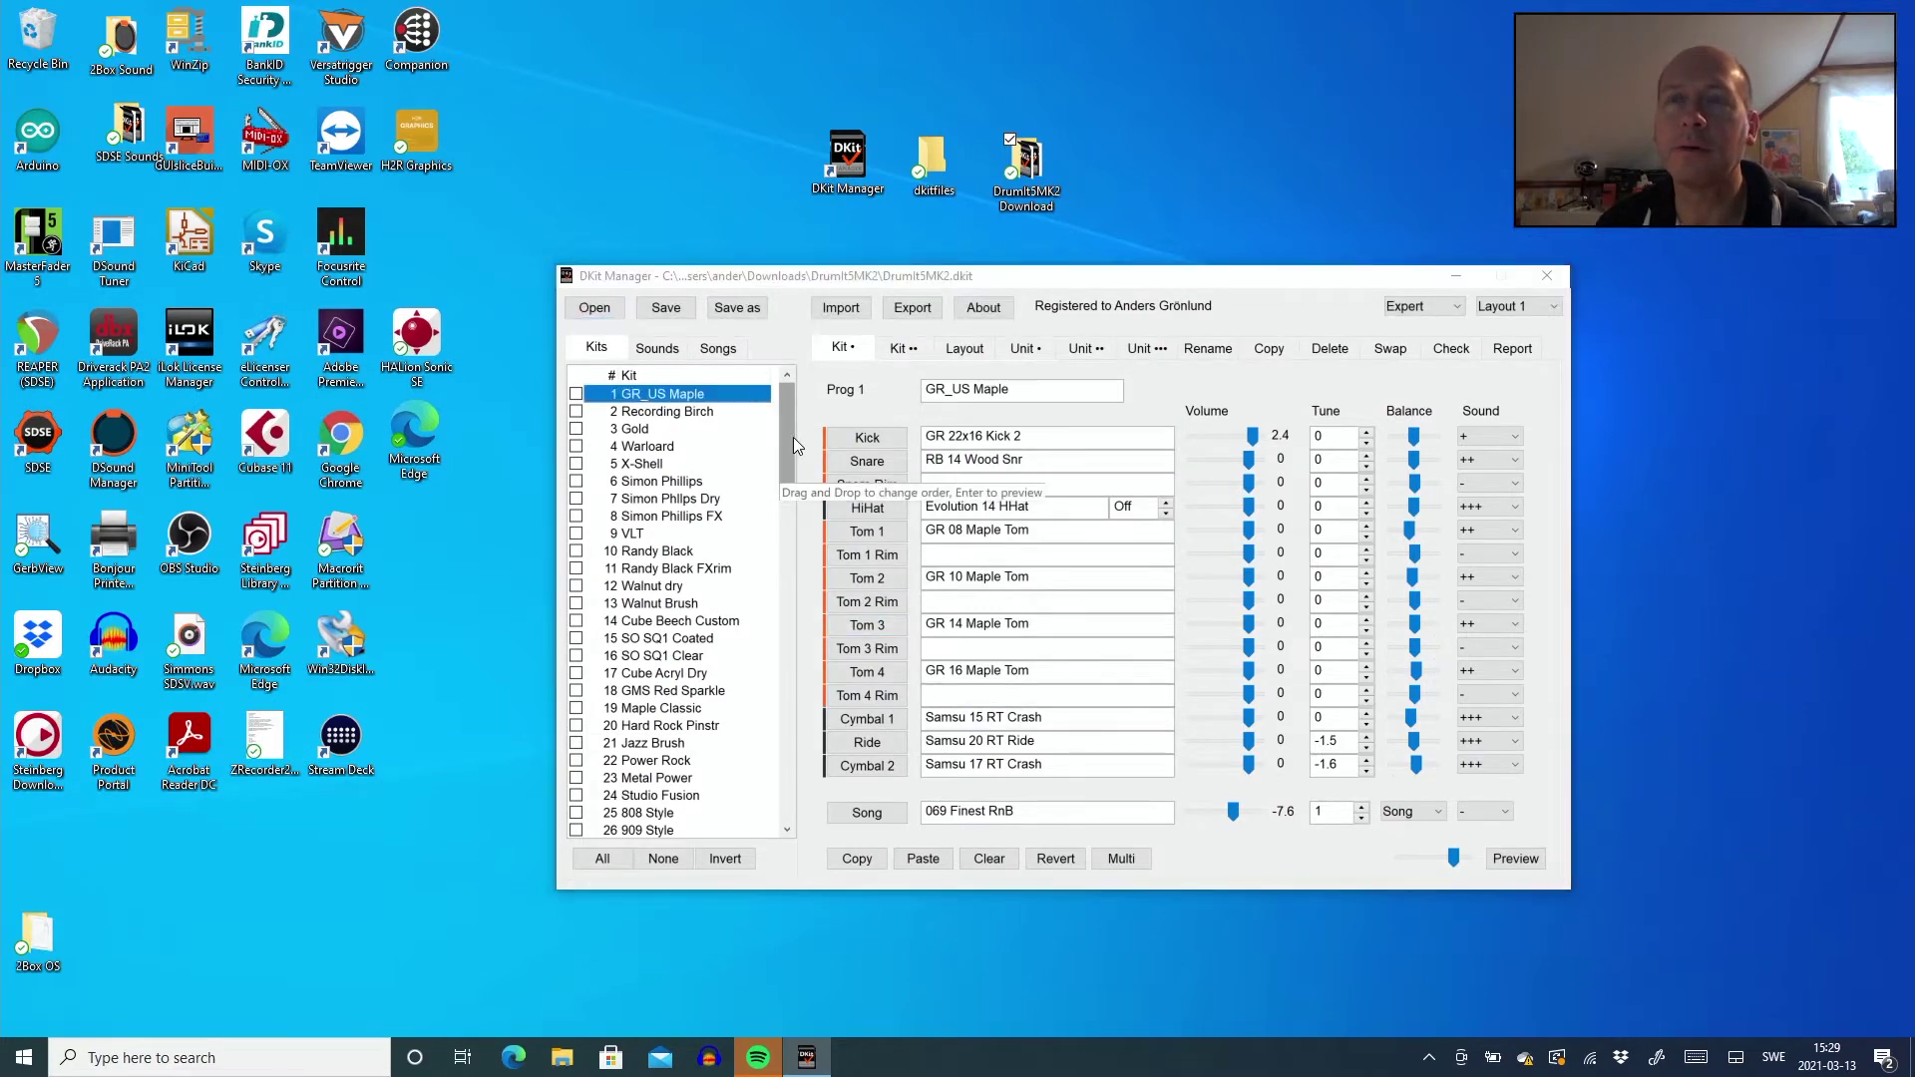
pyautogui.moveTo(793, 436); pyautogui.dragTo(780, 650)
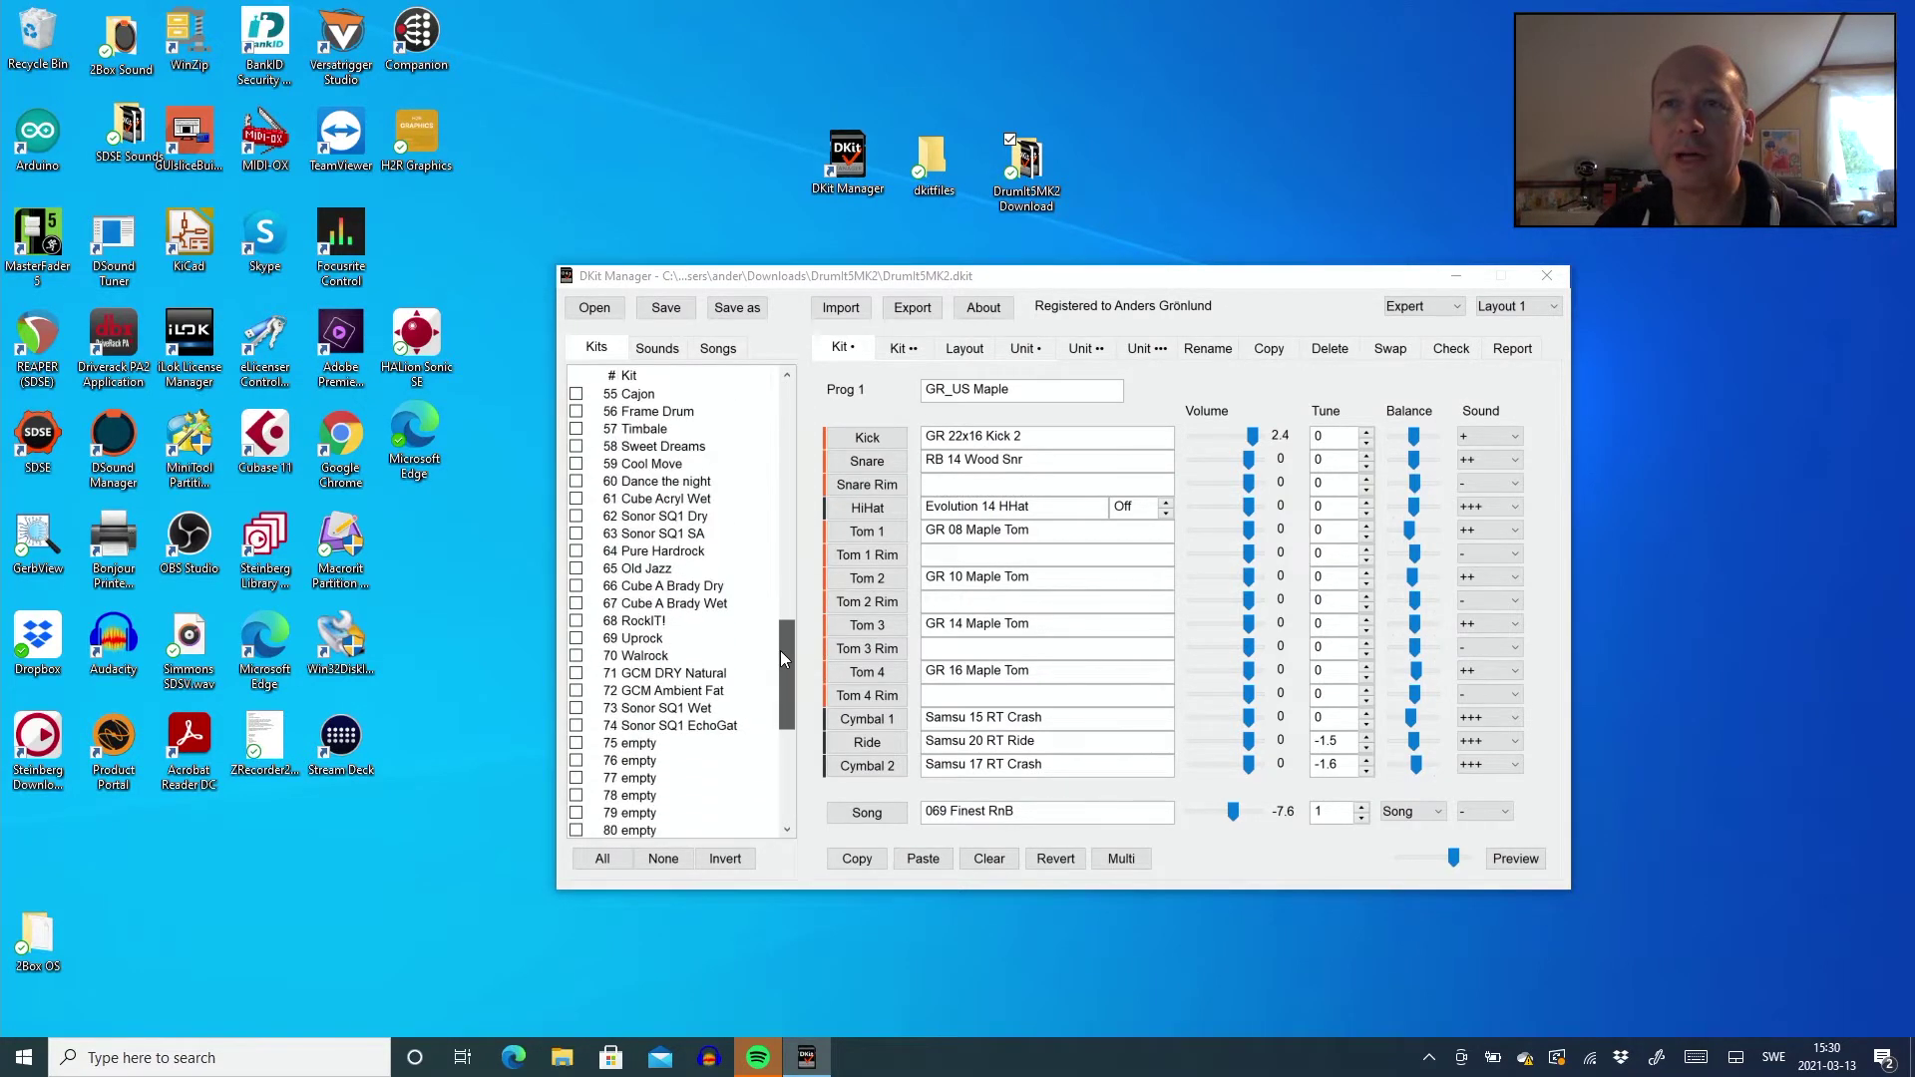
pyautogui.click(629, 725)
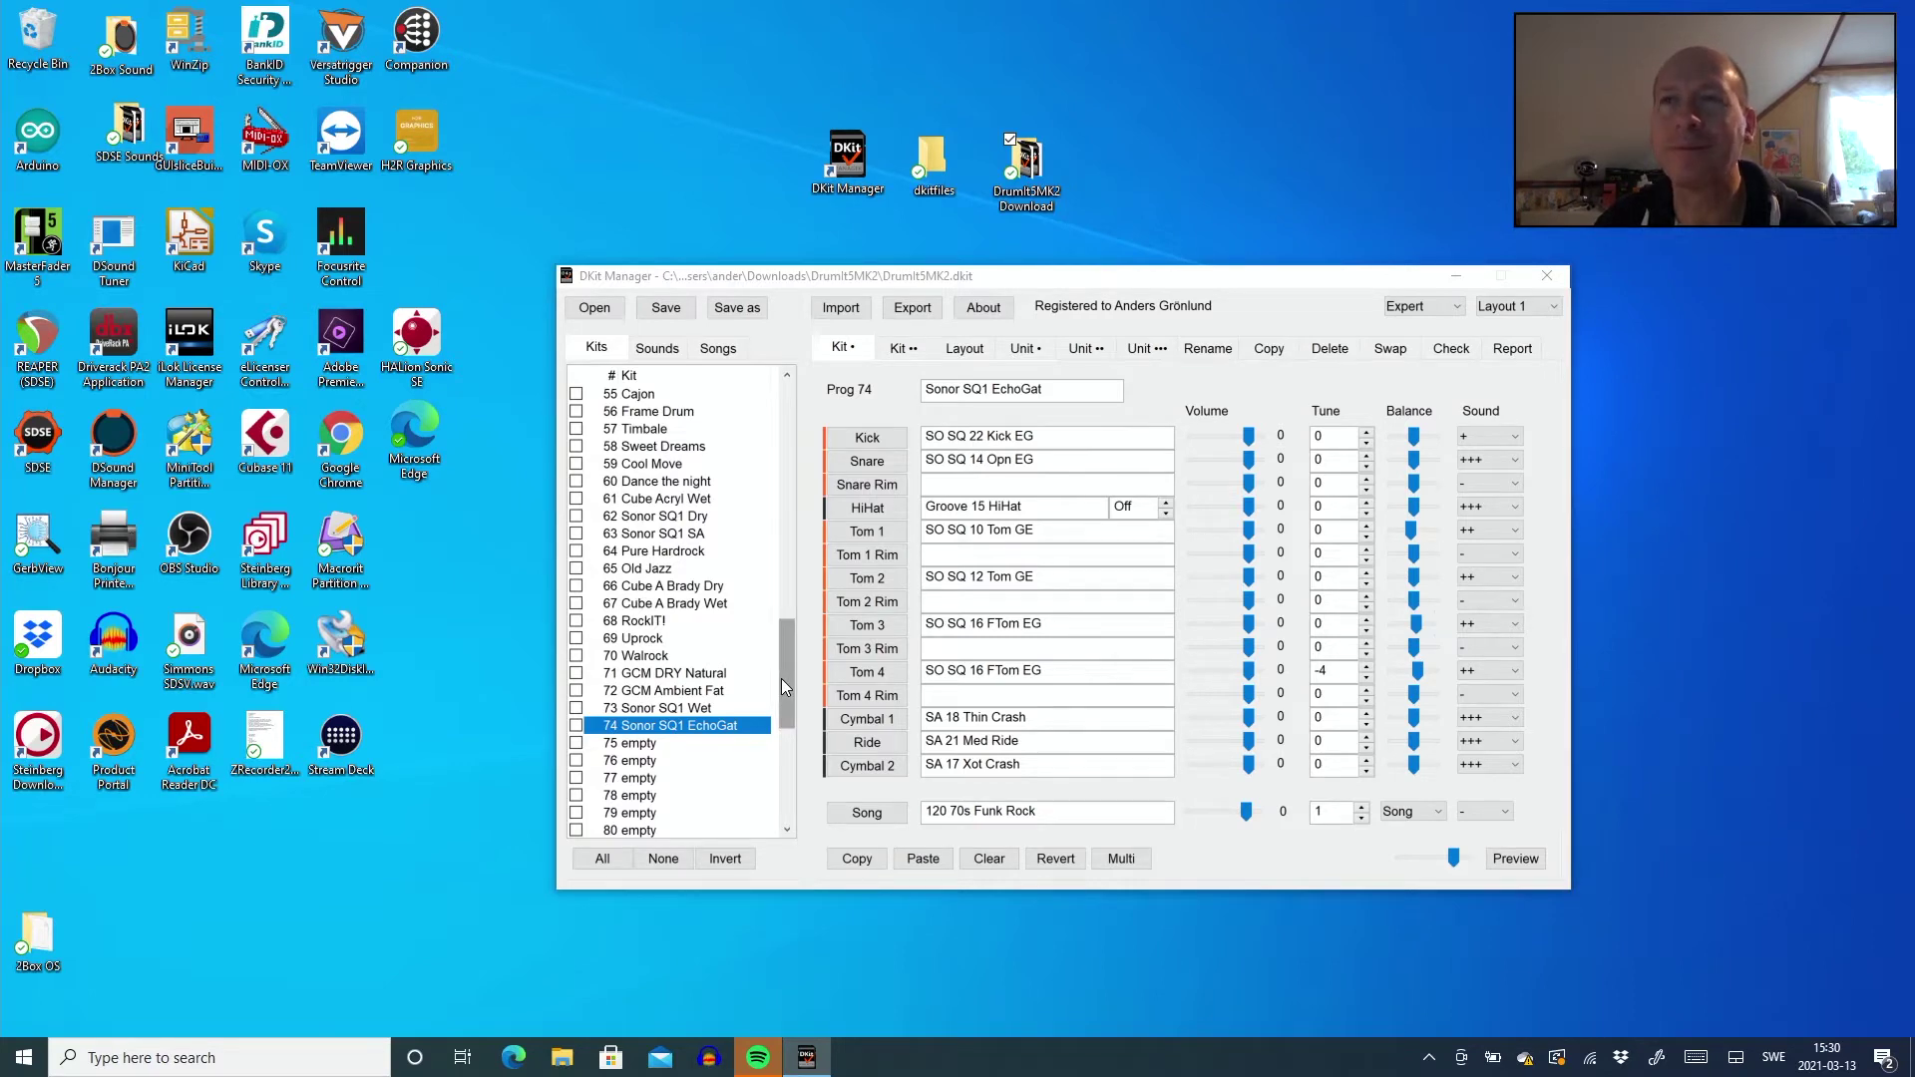
pyautogui.moveTo(781, 678); pyautogui.dragTo(798, 436)
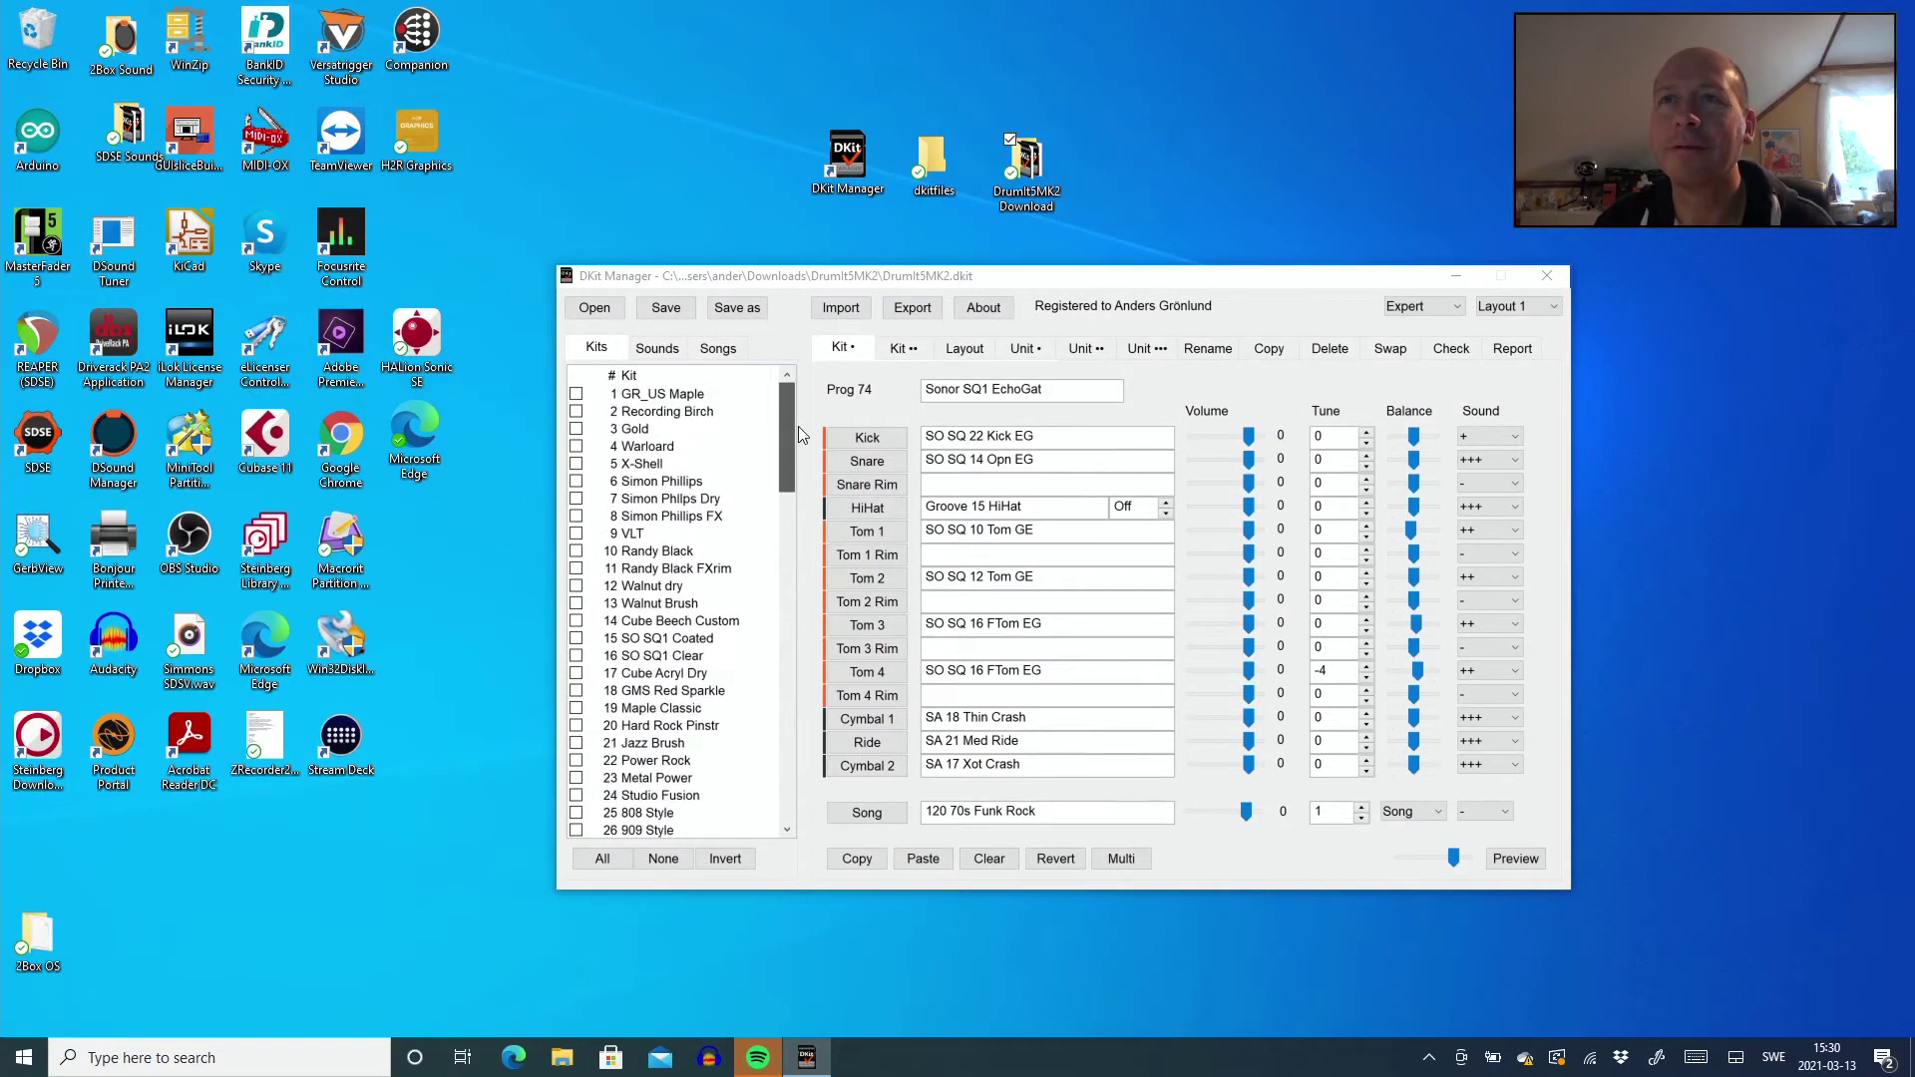
pyautogui.click(664, 397)
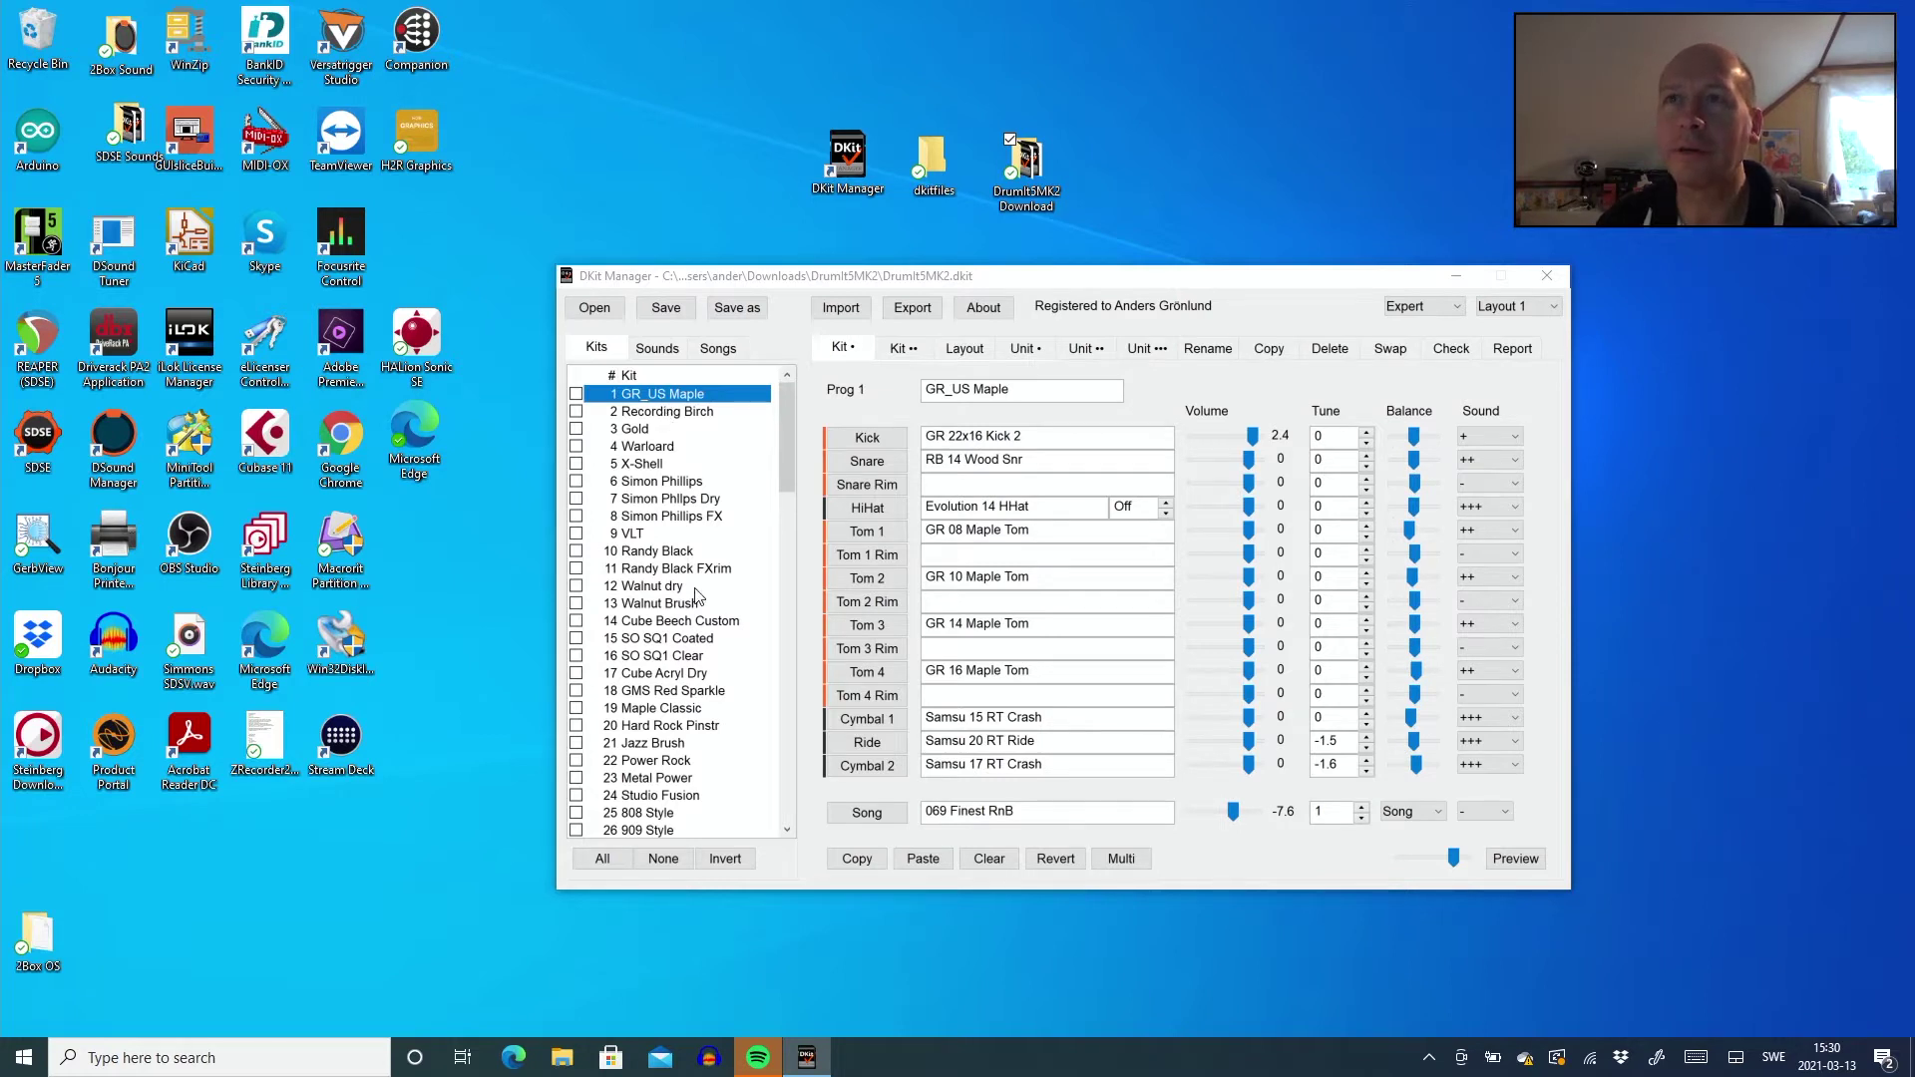
pyautogui.click(869, 439)
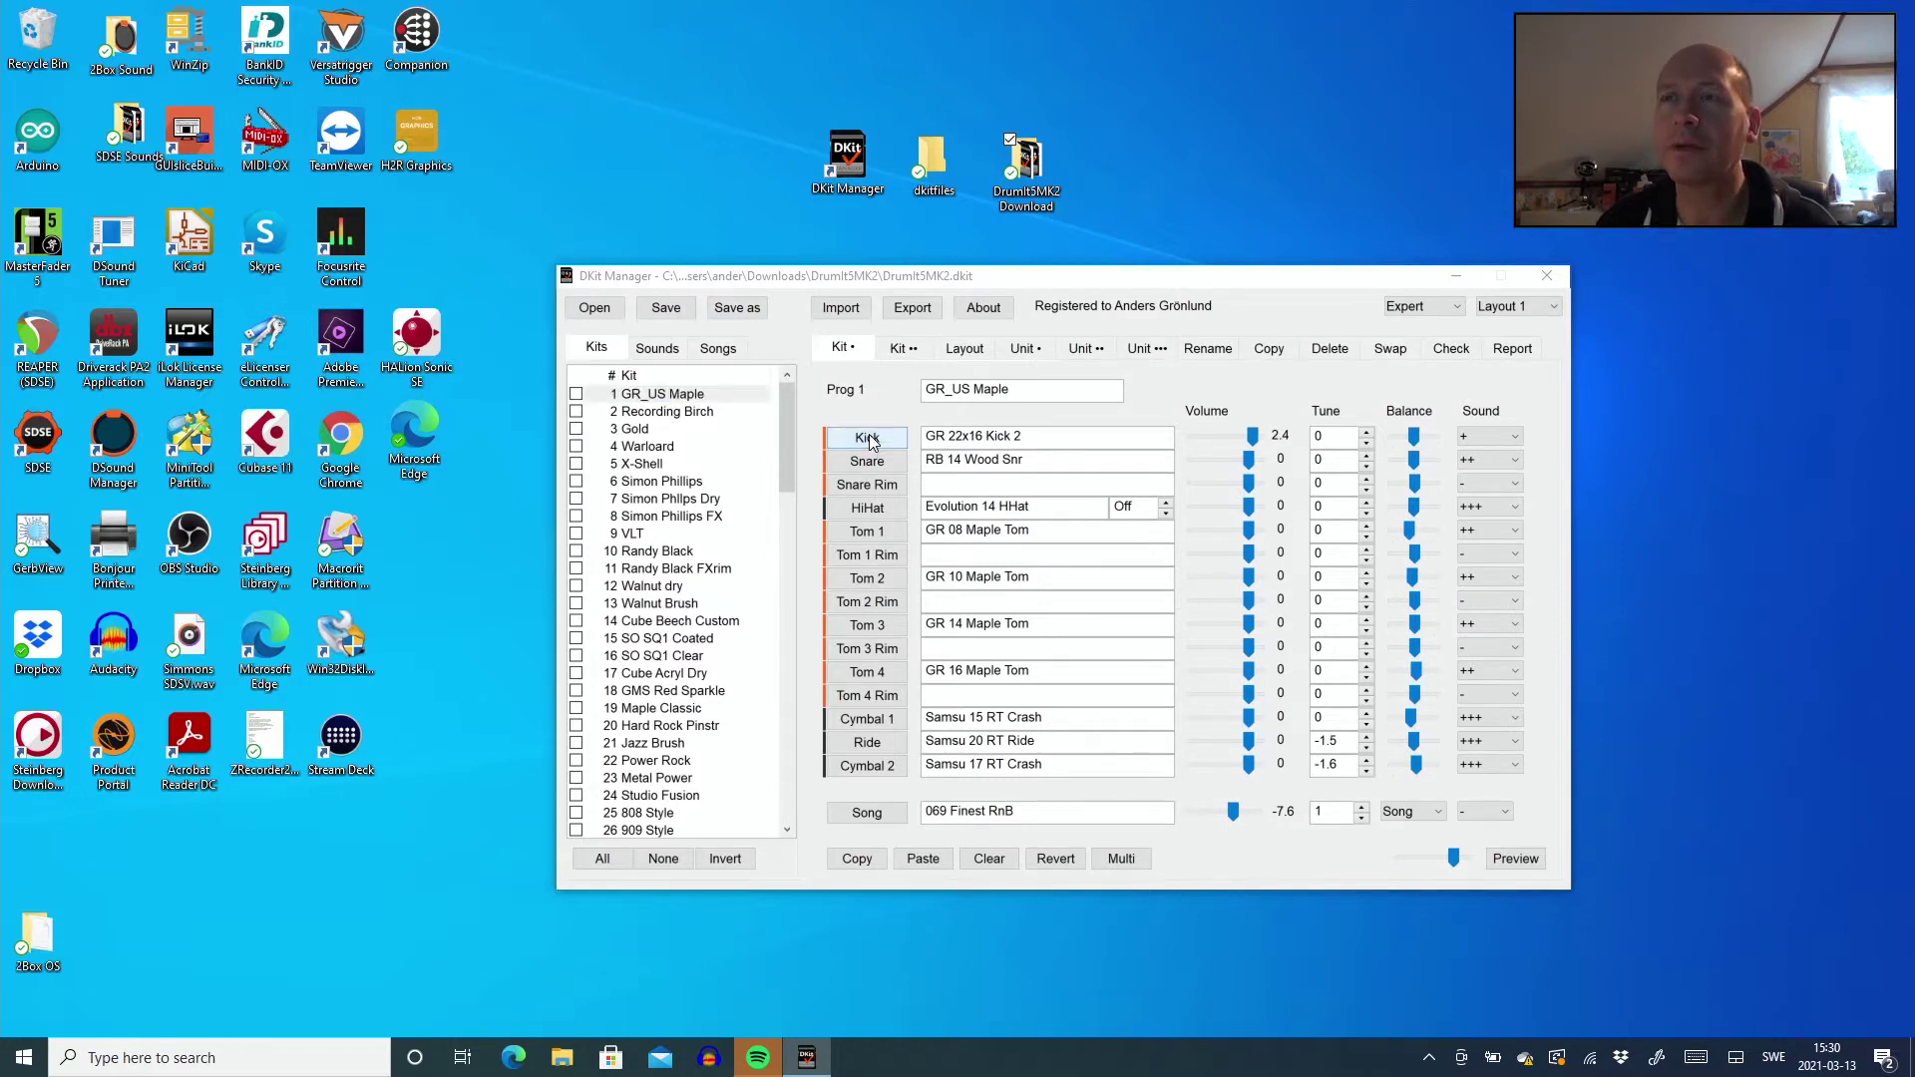
pyautogui.click(870, 461)
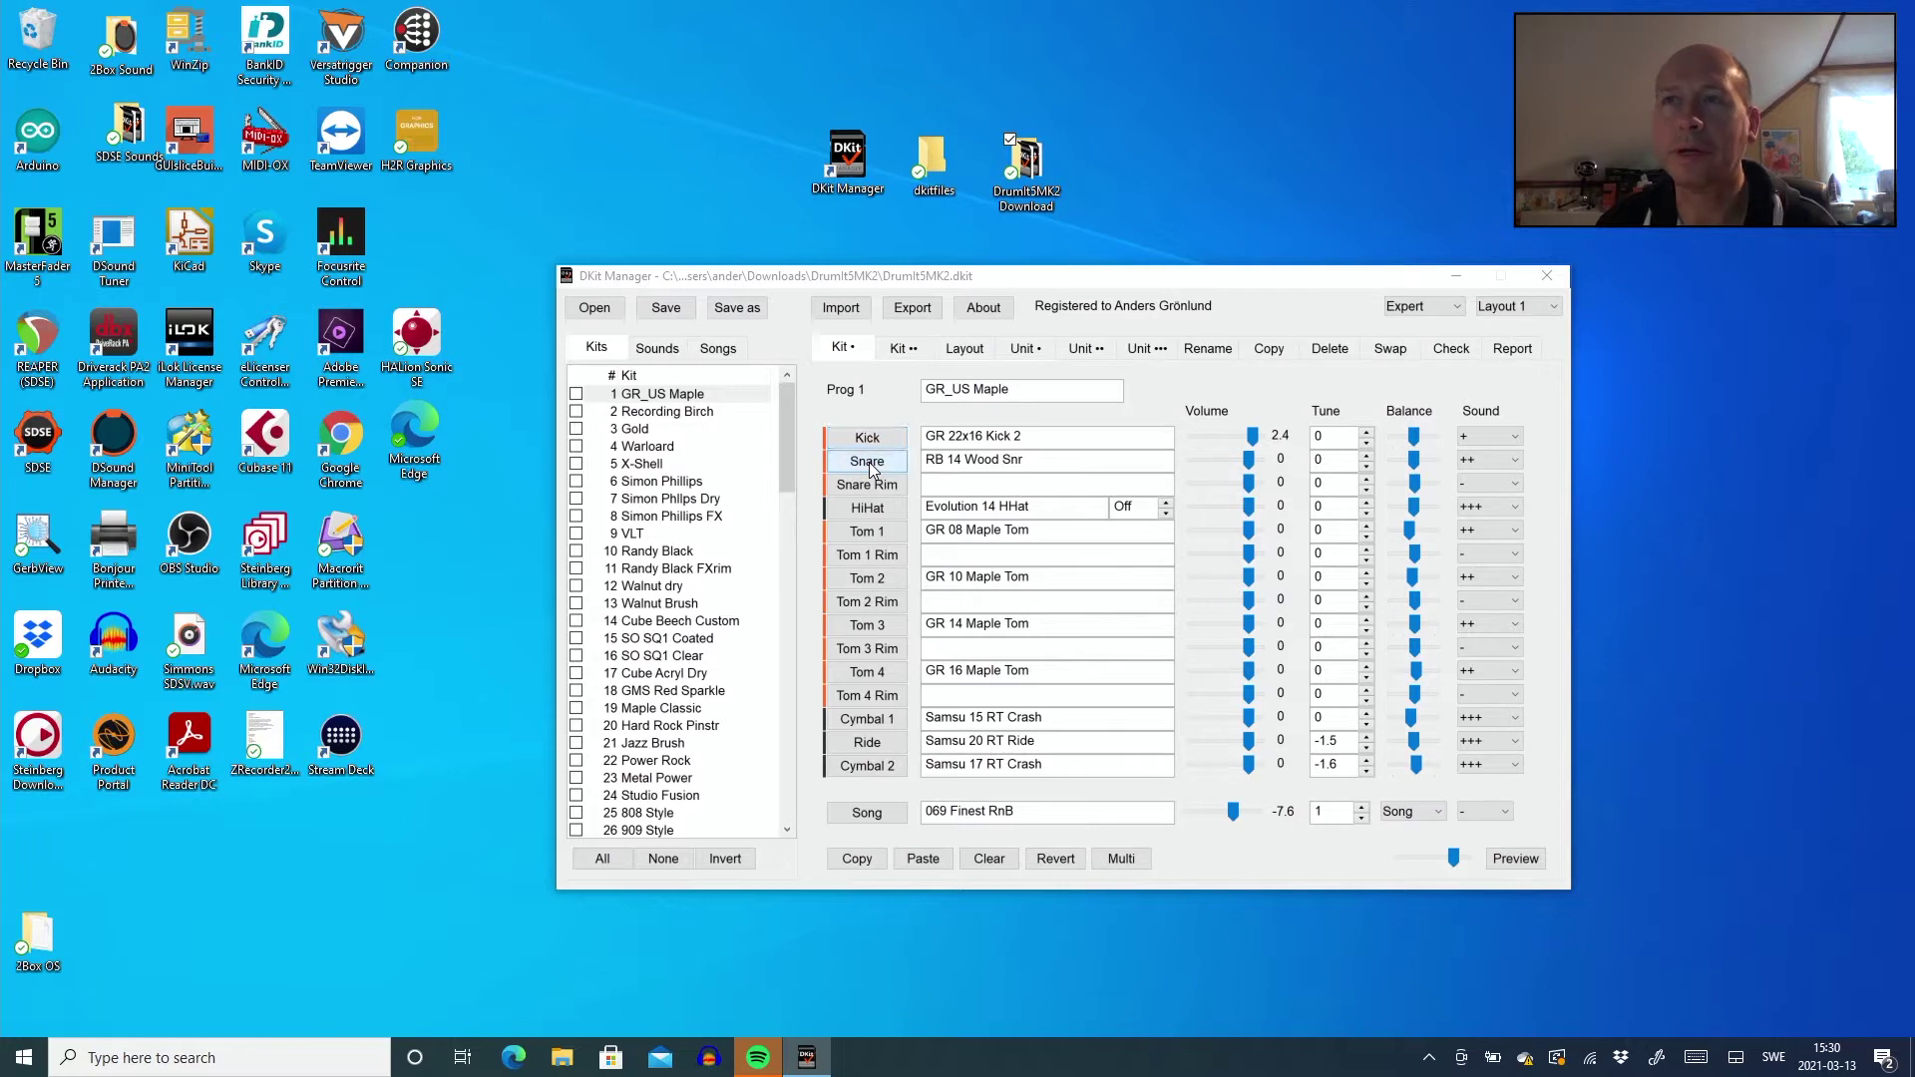
pyautogui.click(870, 485)
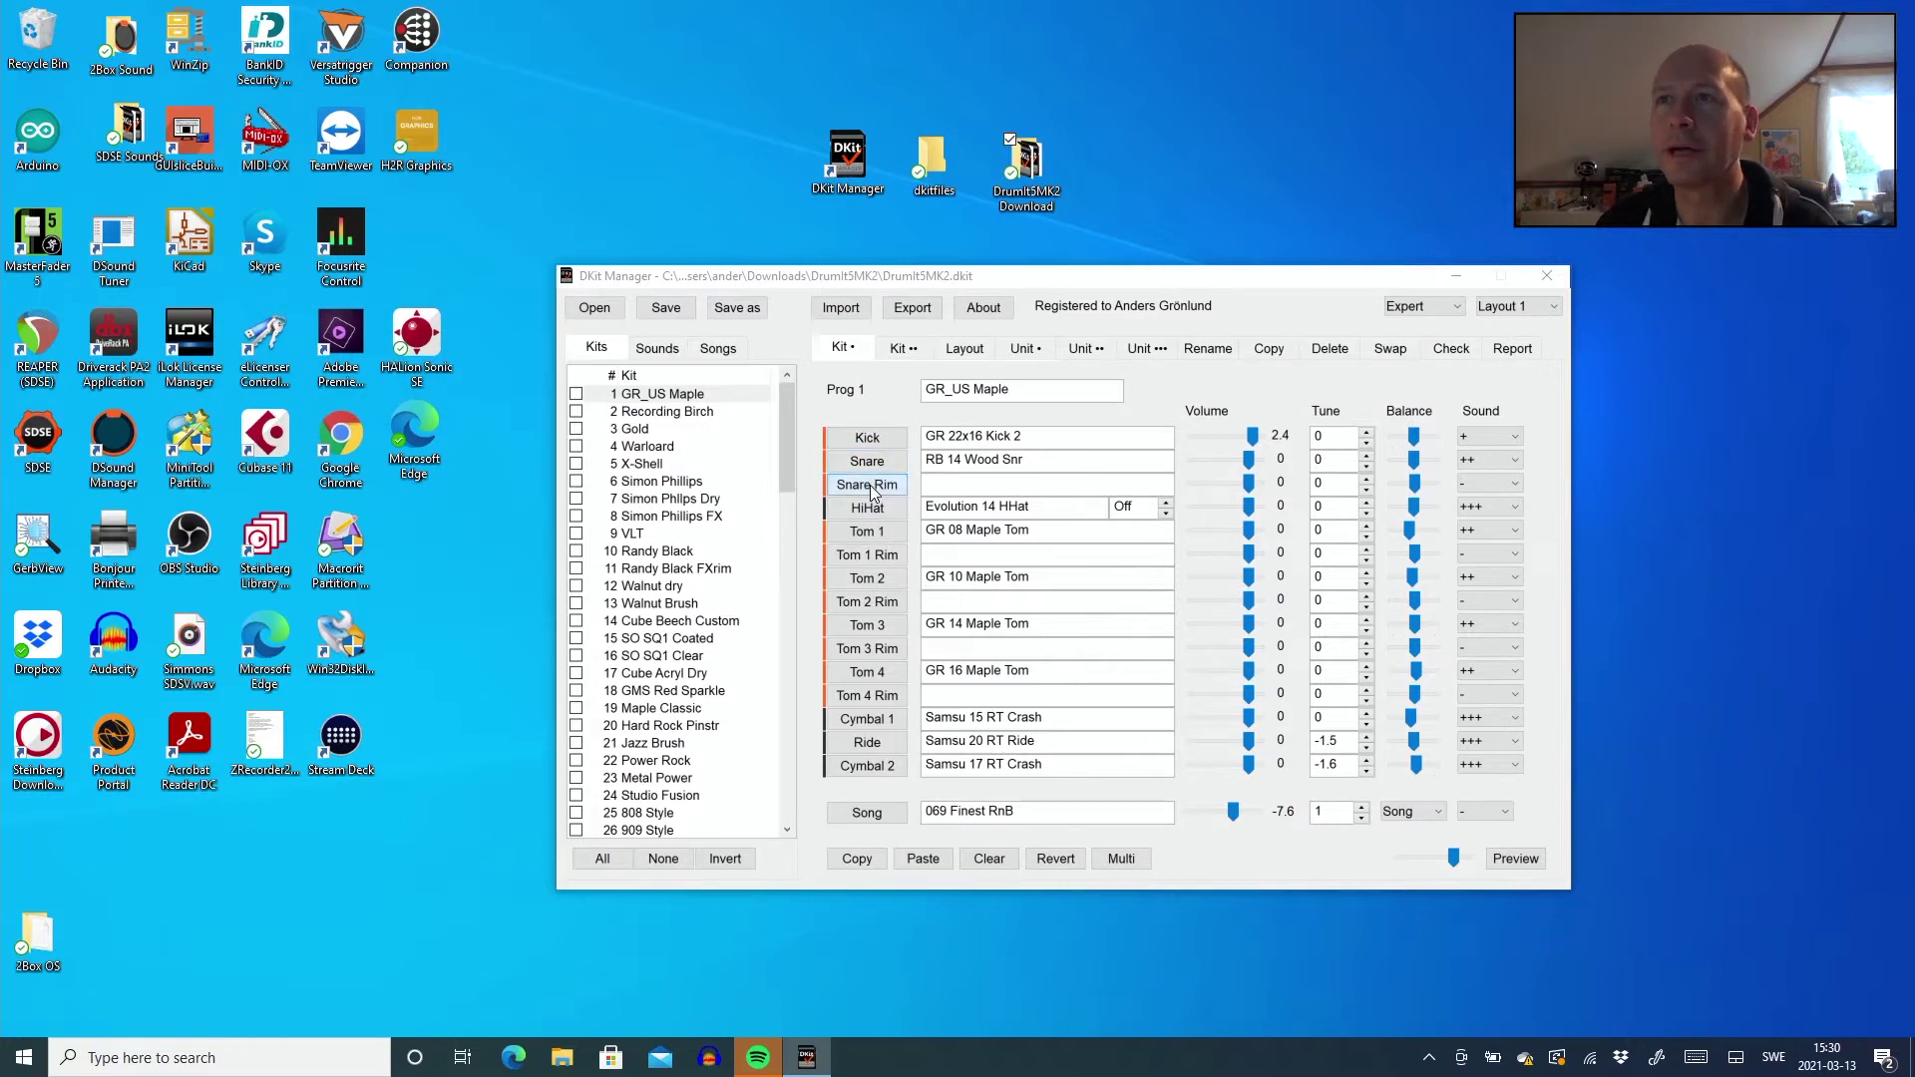
pyautogui.click(870, 556)
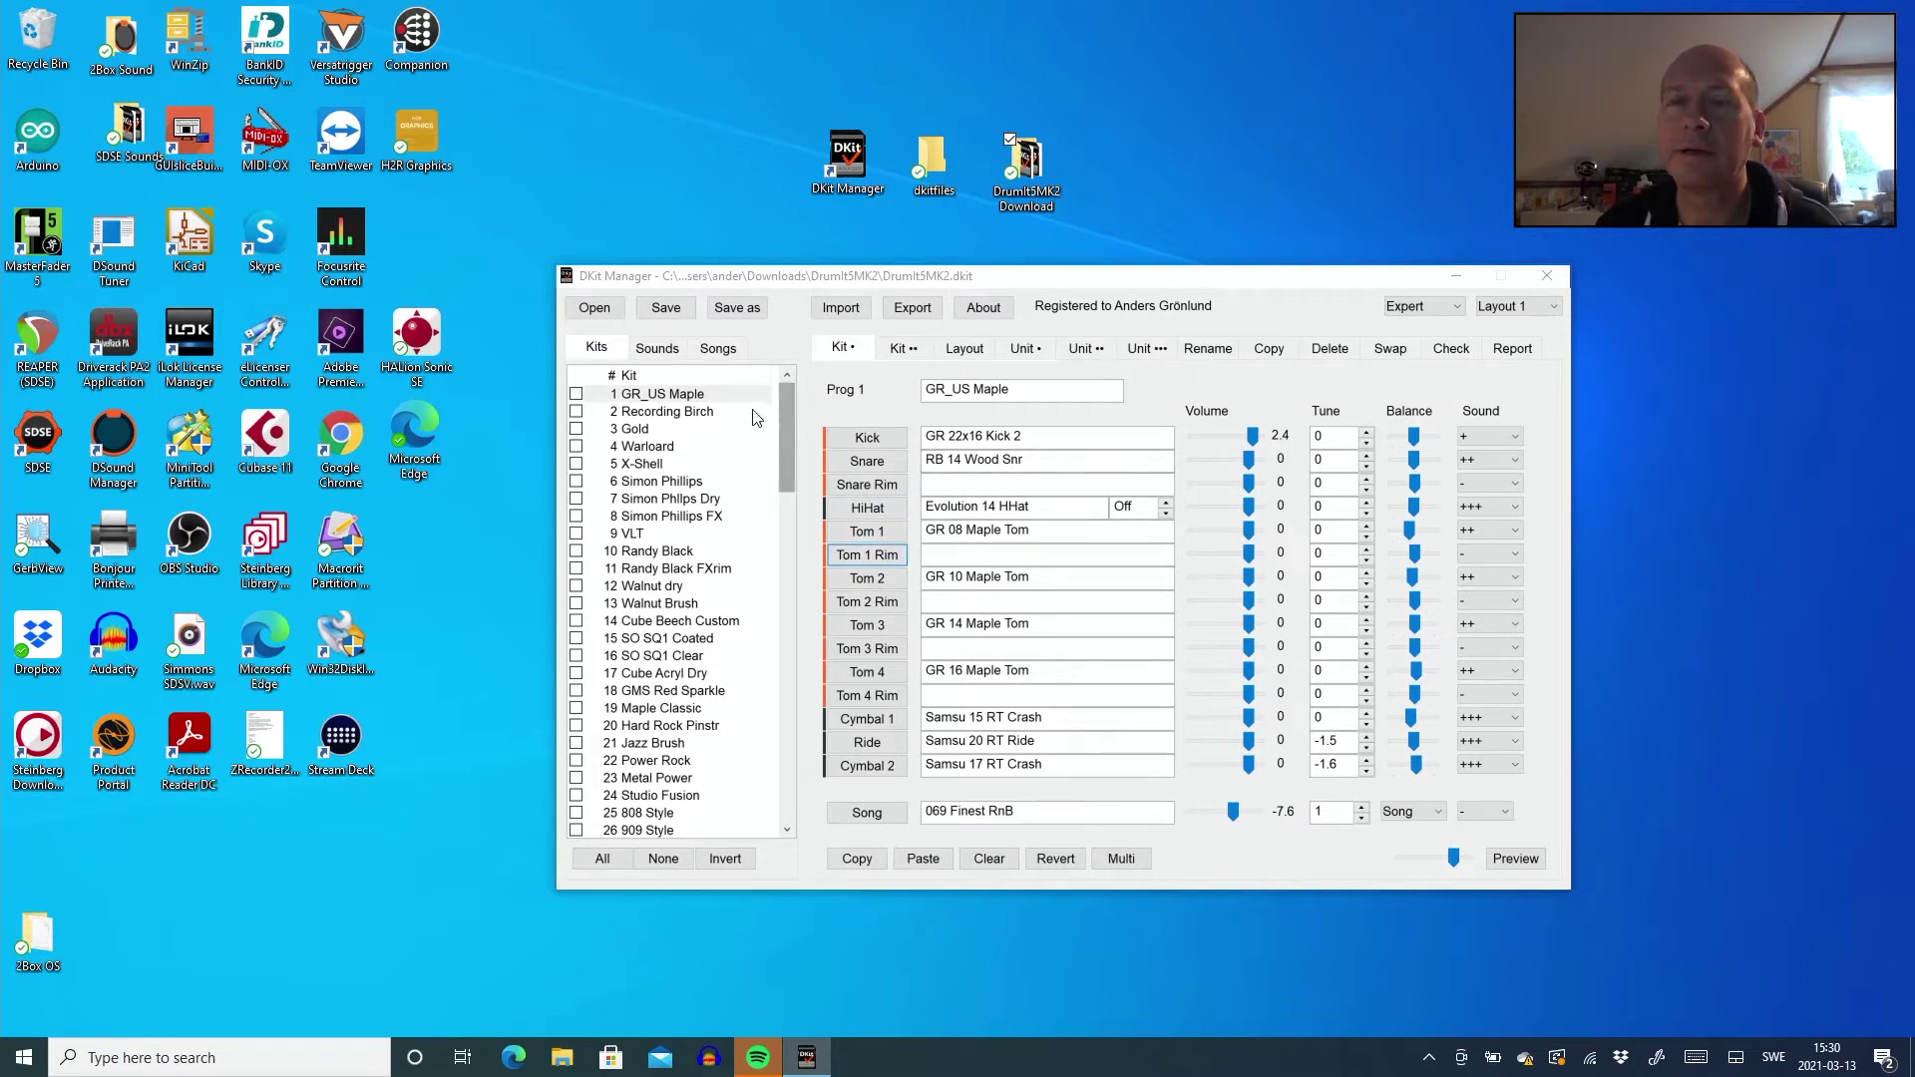
pyautogui.moveTo(786, 453)
pyautogui.mouseDown()
pyautogui.moveTo(781, 680)
pyautogui.moveTo(794, 435)
pyautogui.mouseUp()
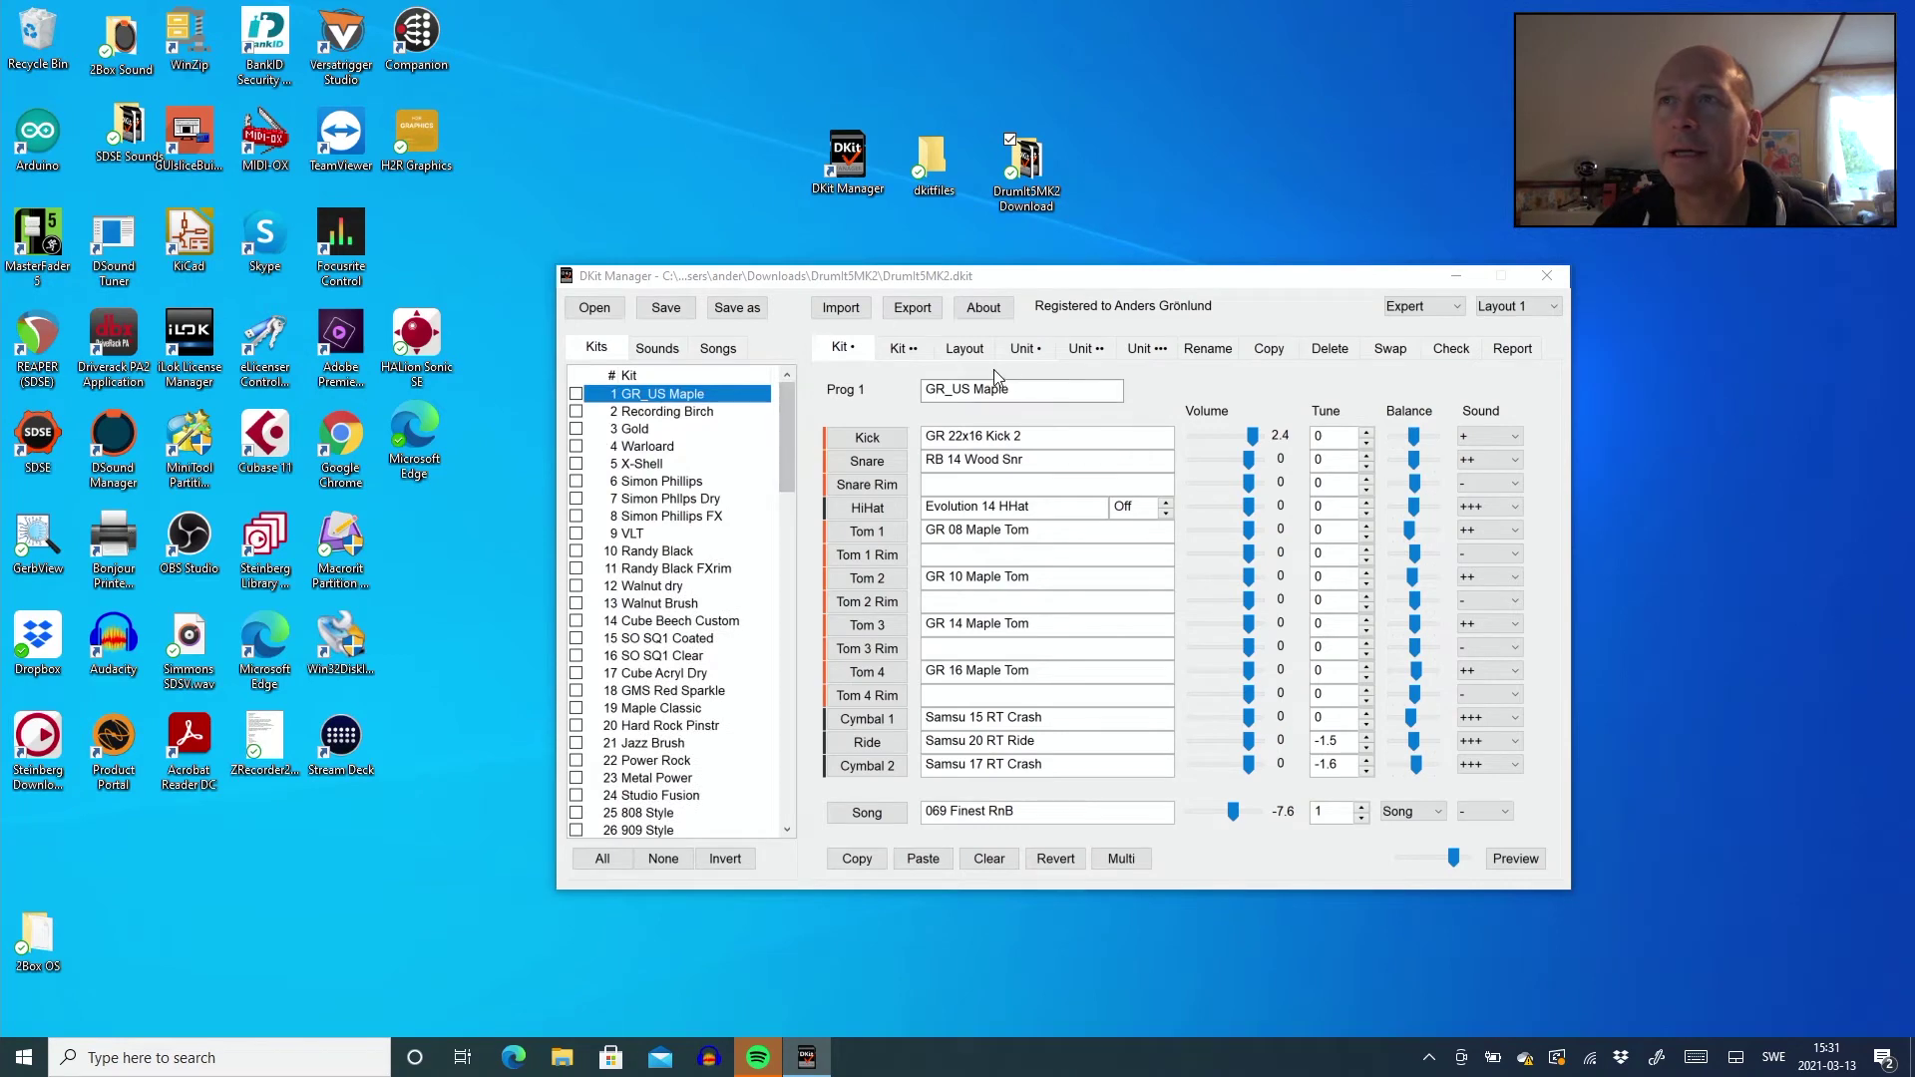
# Step: Show the Unit trigger settings, such as Kick on Kick2 with gain 5 and threshold -37
pyautogui.click(1022, 354)
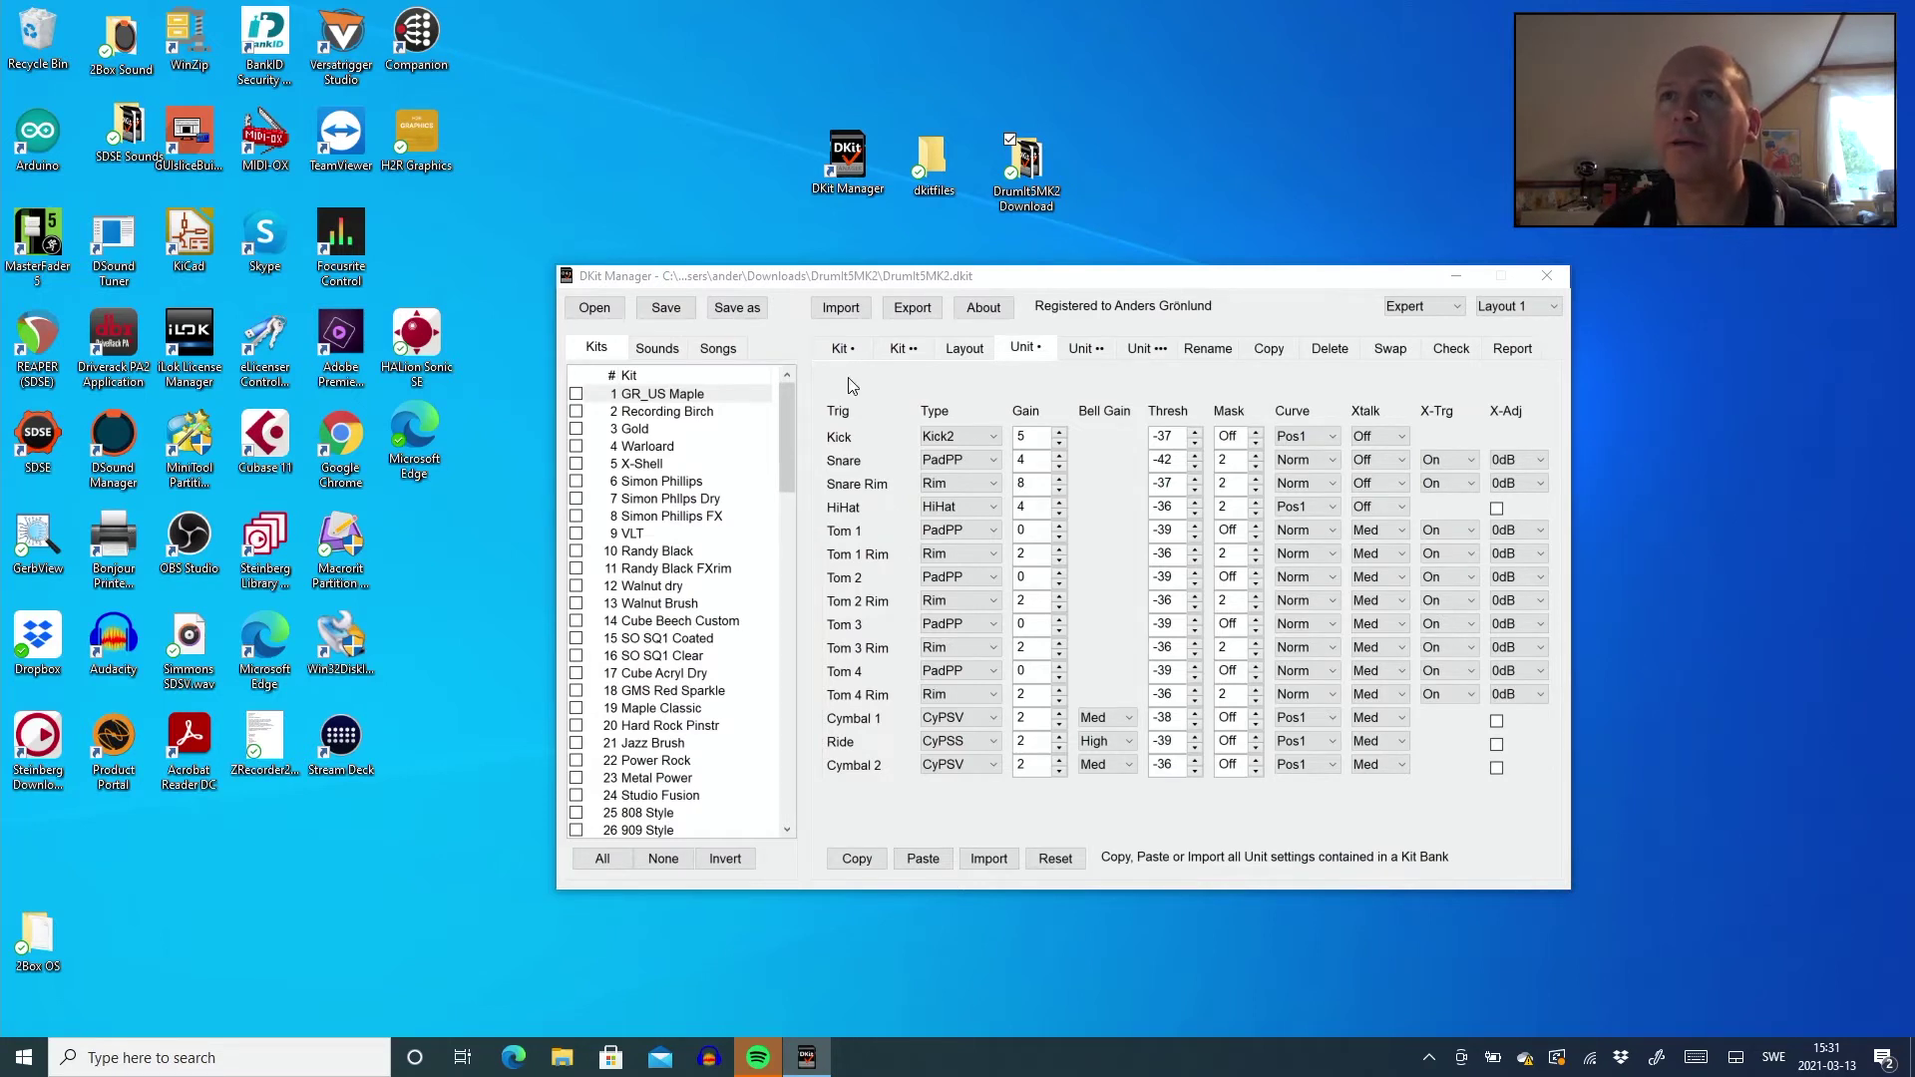
# Step: Import the unit trigger settings from DrumItOld.dkit, then check the Kit and Unit tabs
pyautogui.click(988, 858)
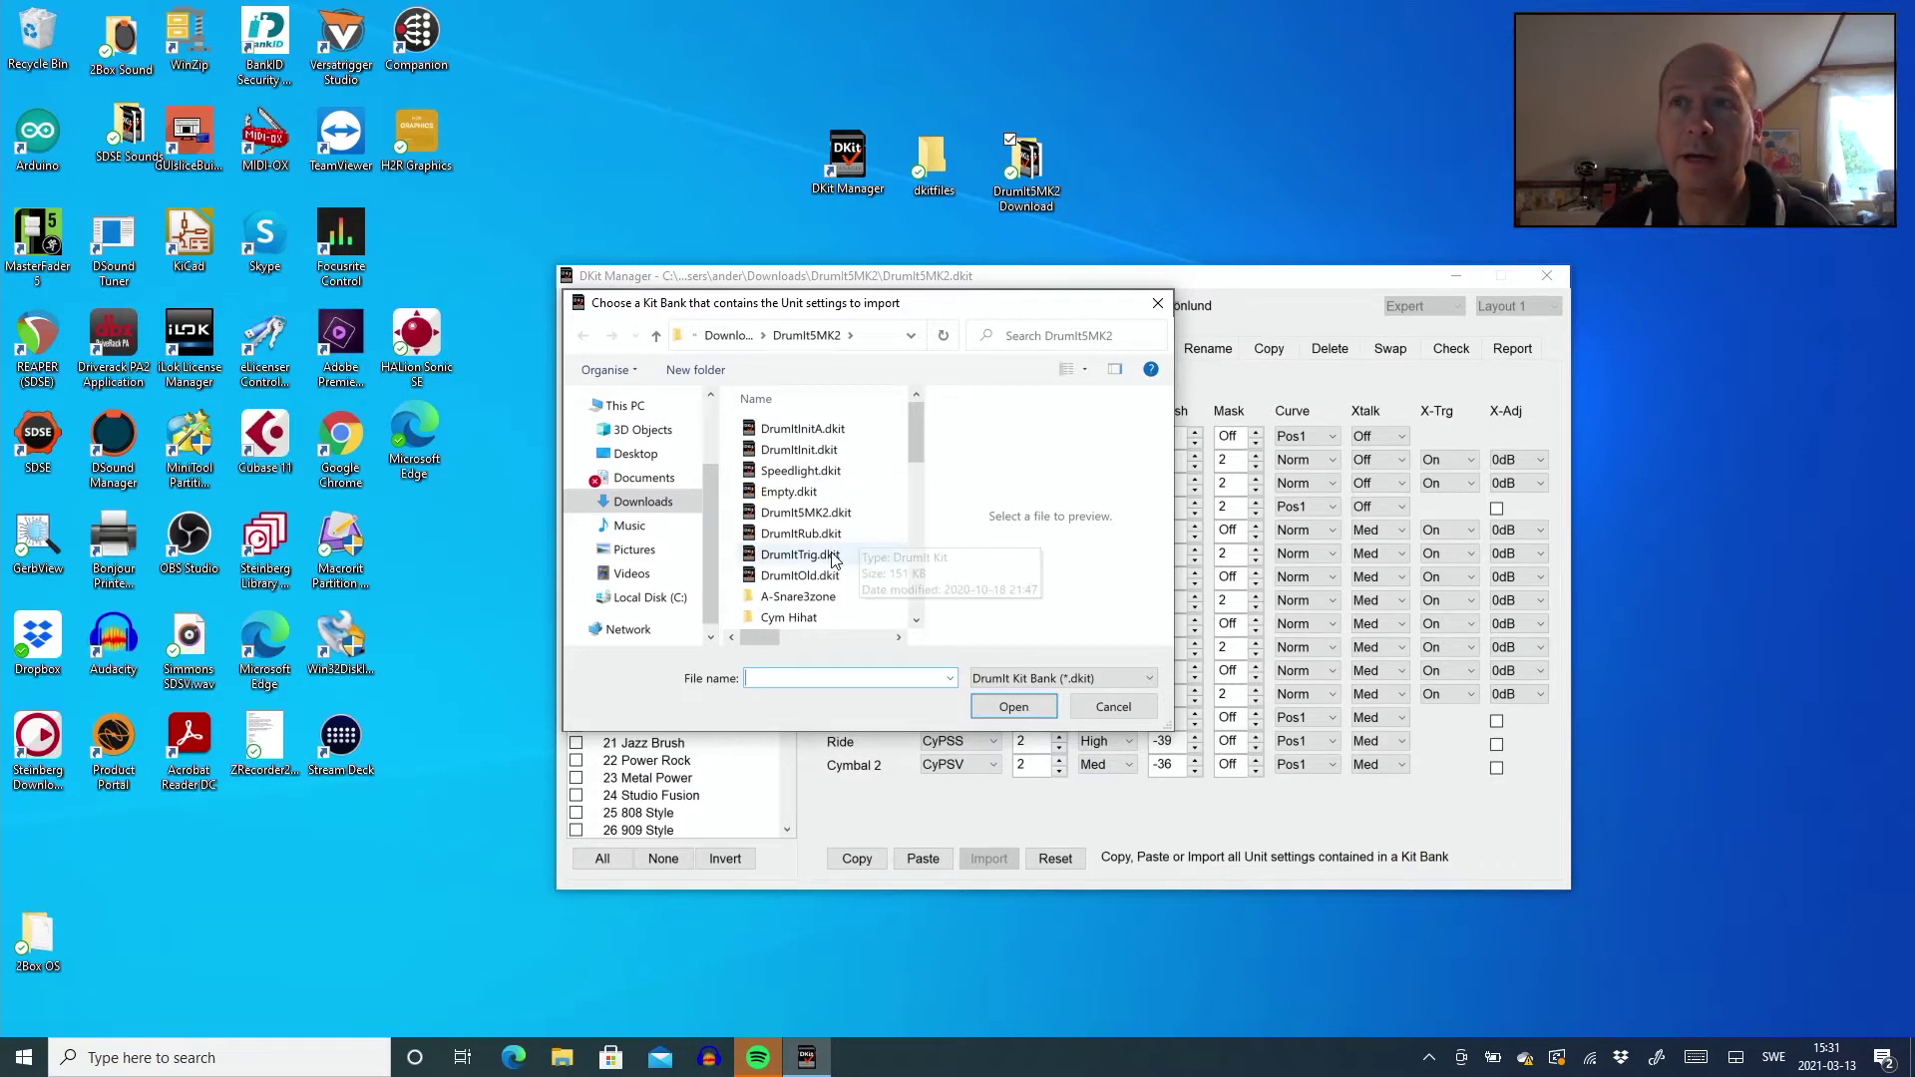
pyautogui.click(803, 582)
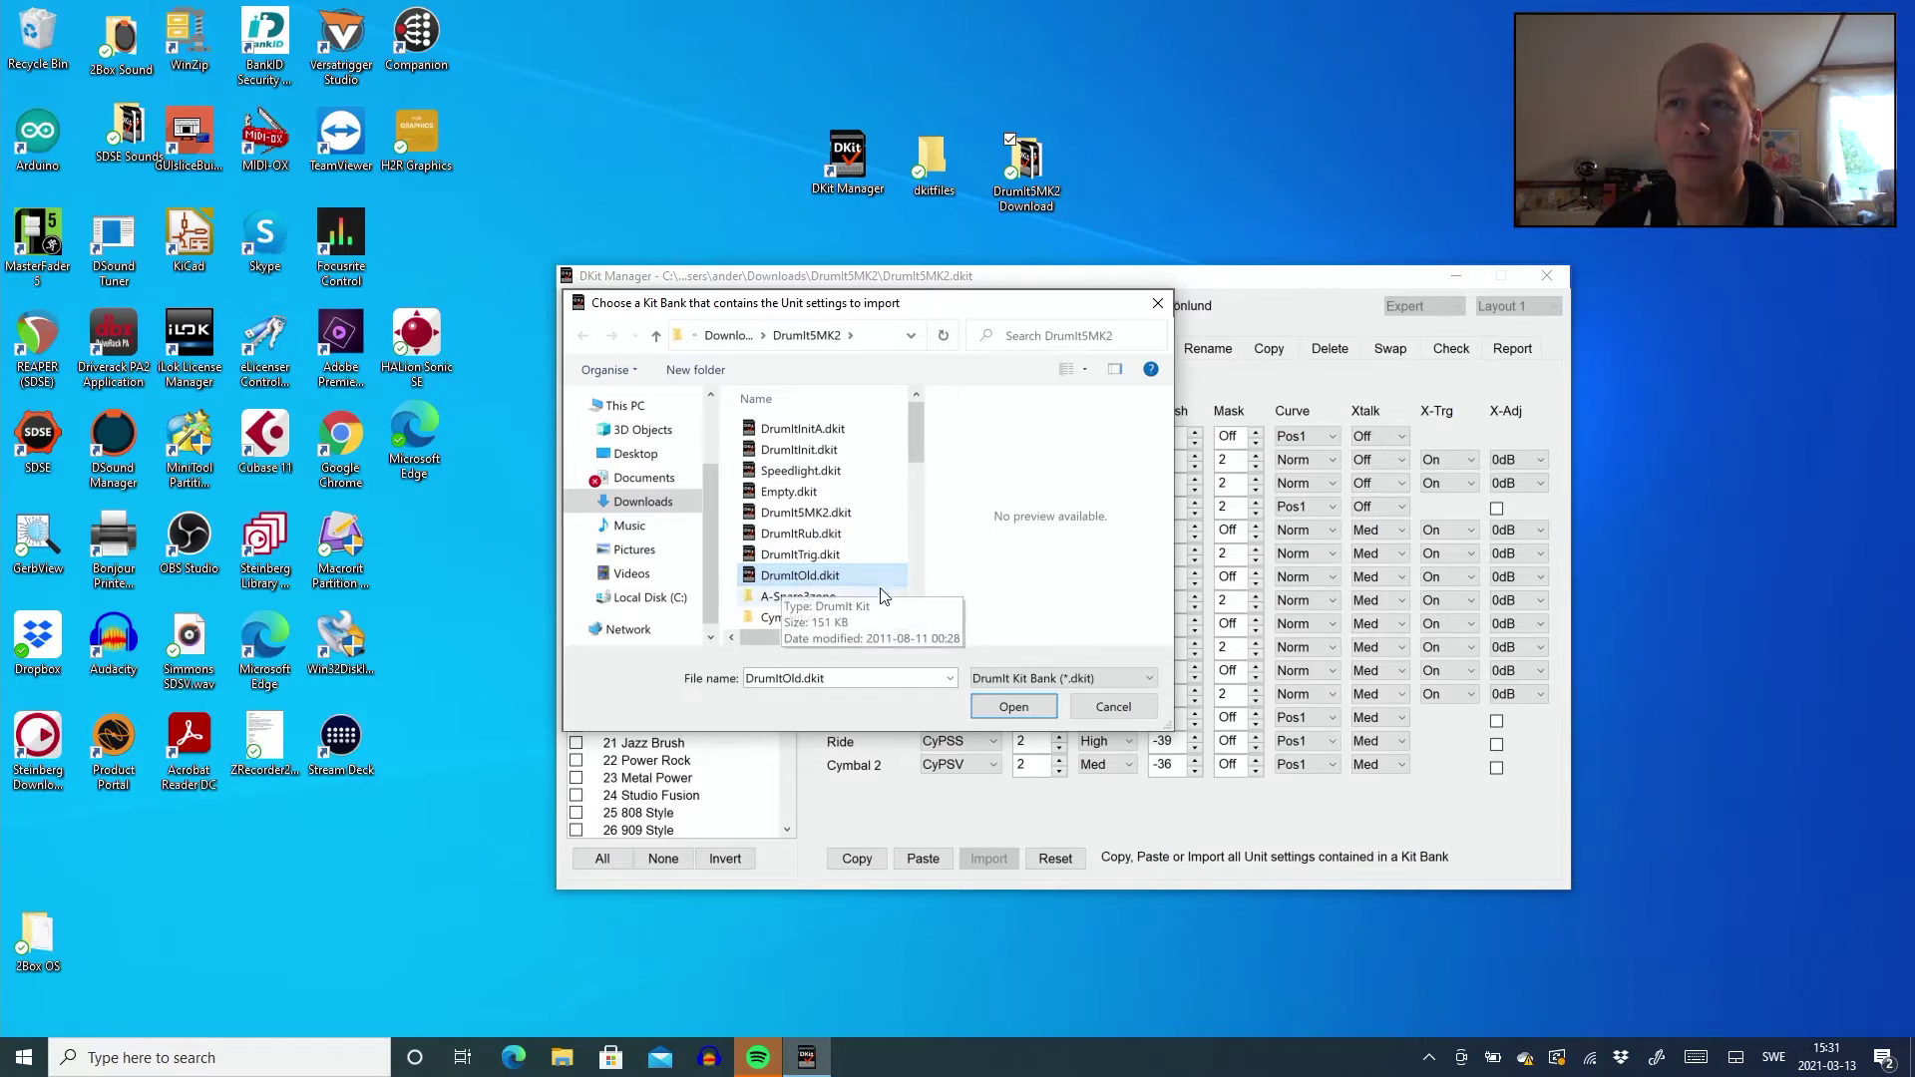
pyautogui.click(1009, 707)
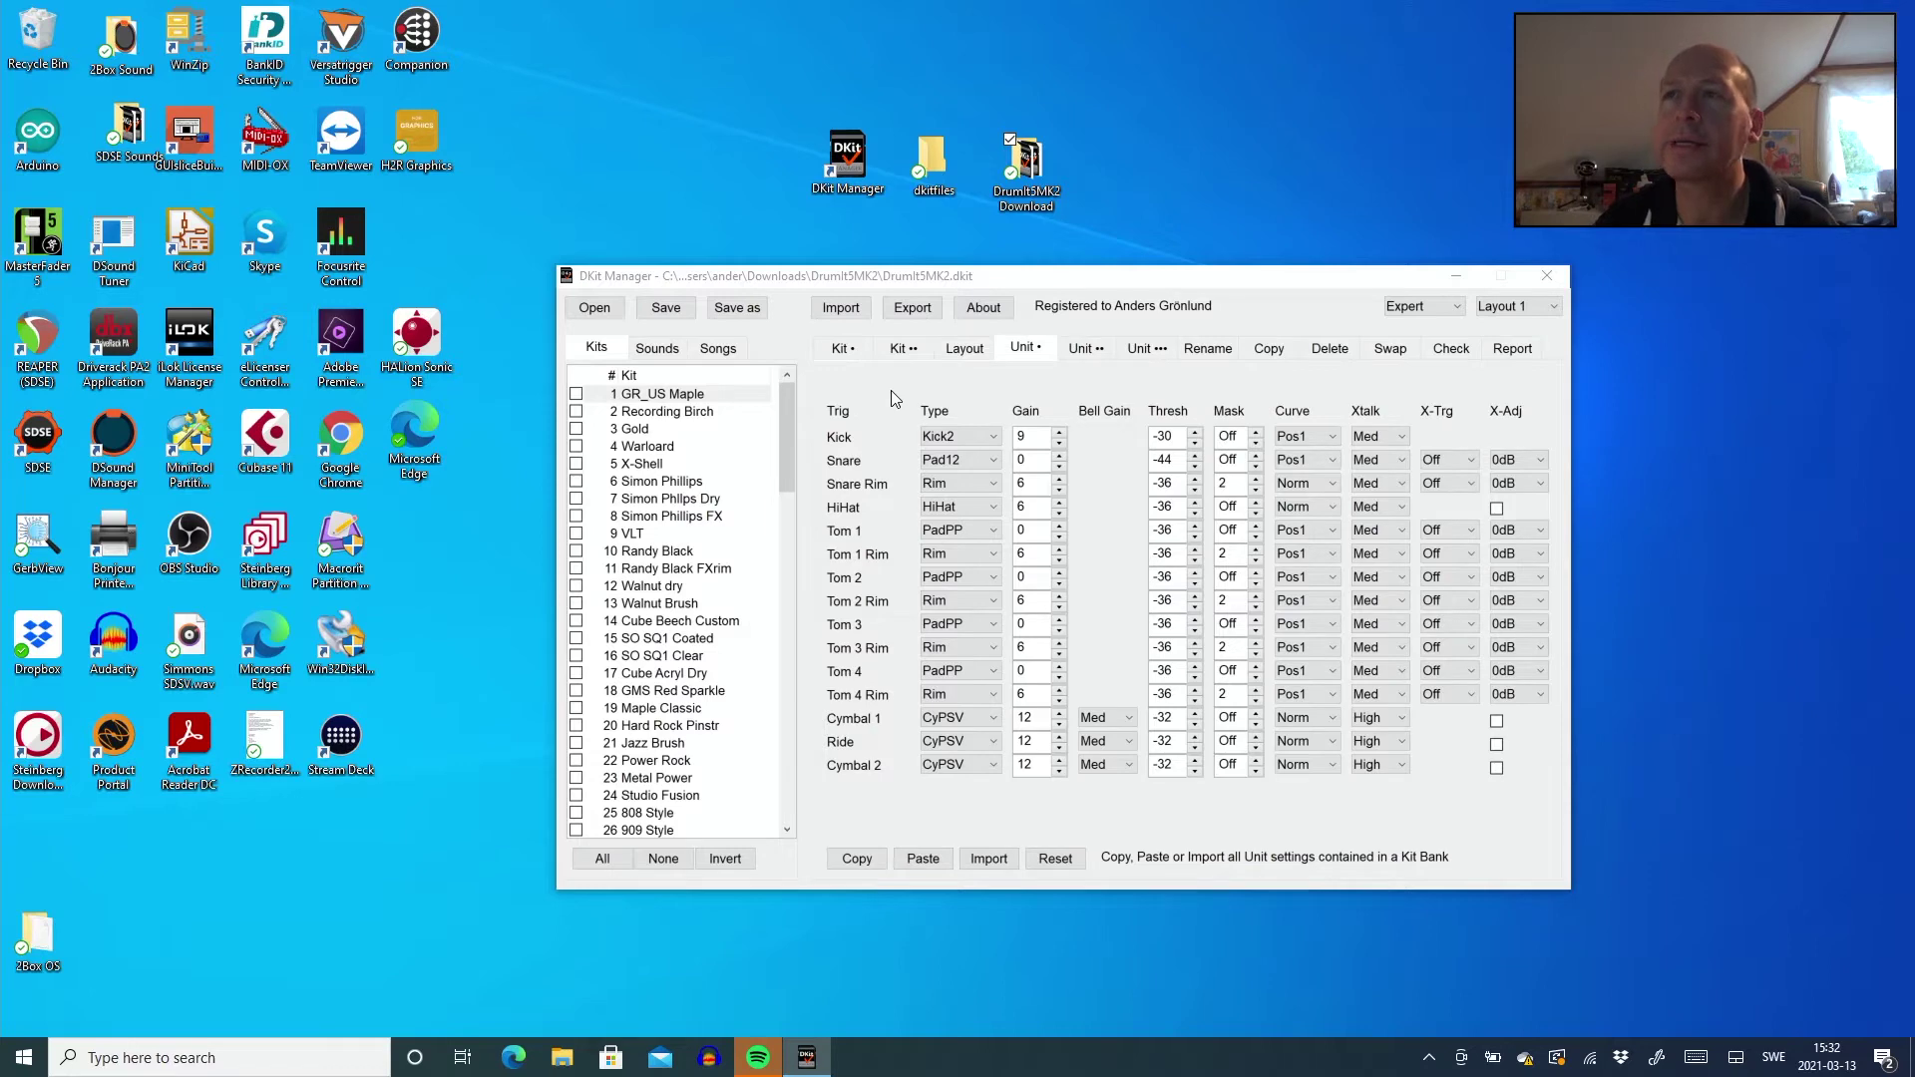
pyautogui.click(844, 349)
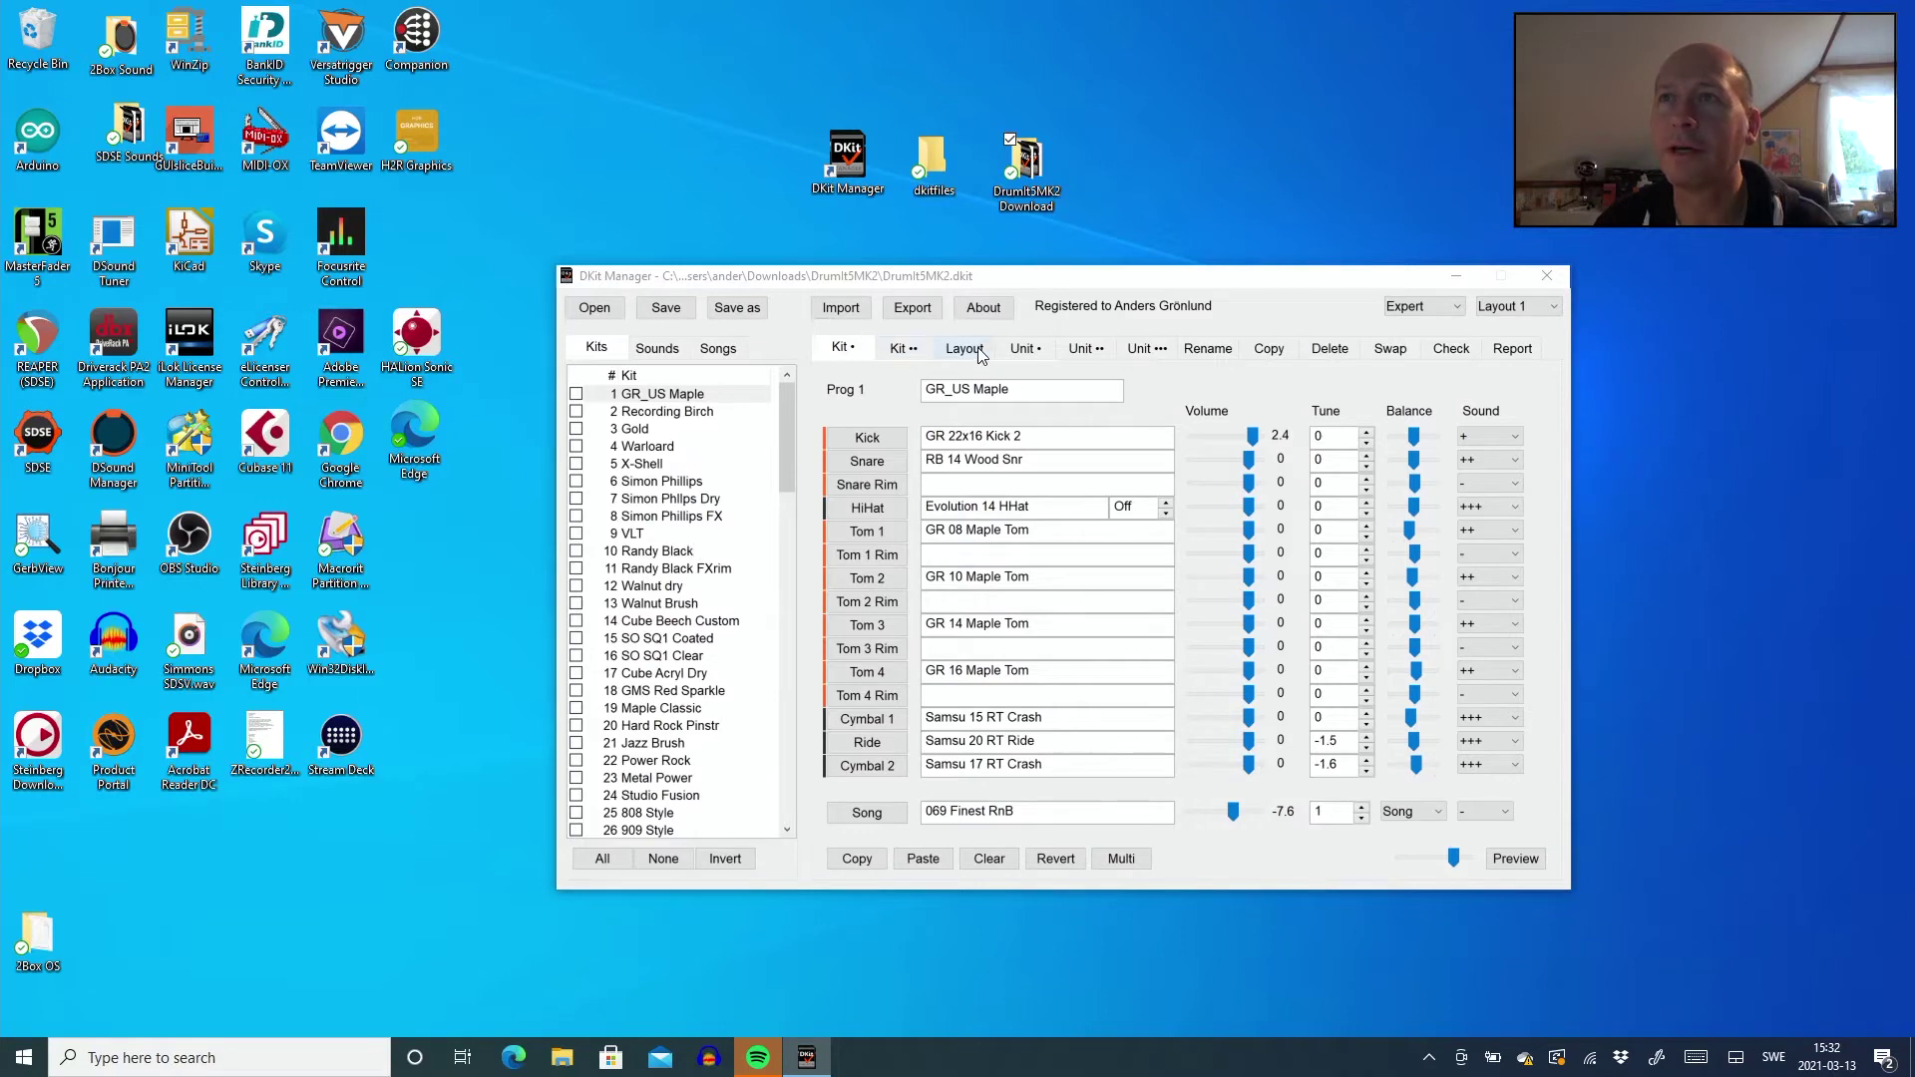
pyautogui.click(1024, 351)
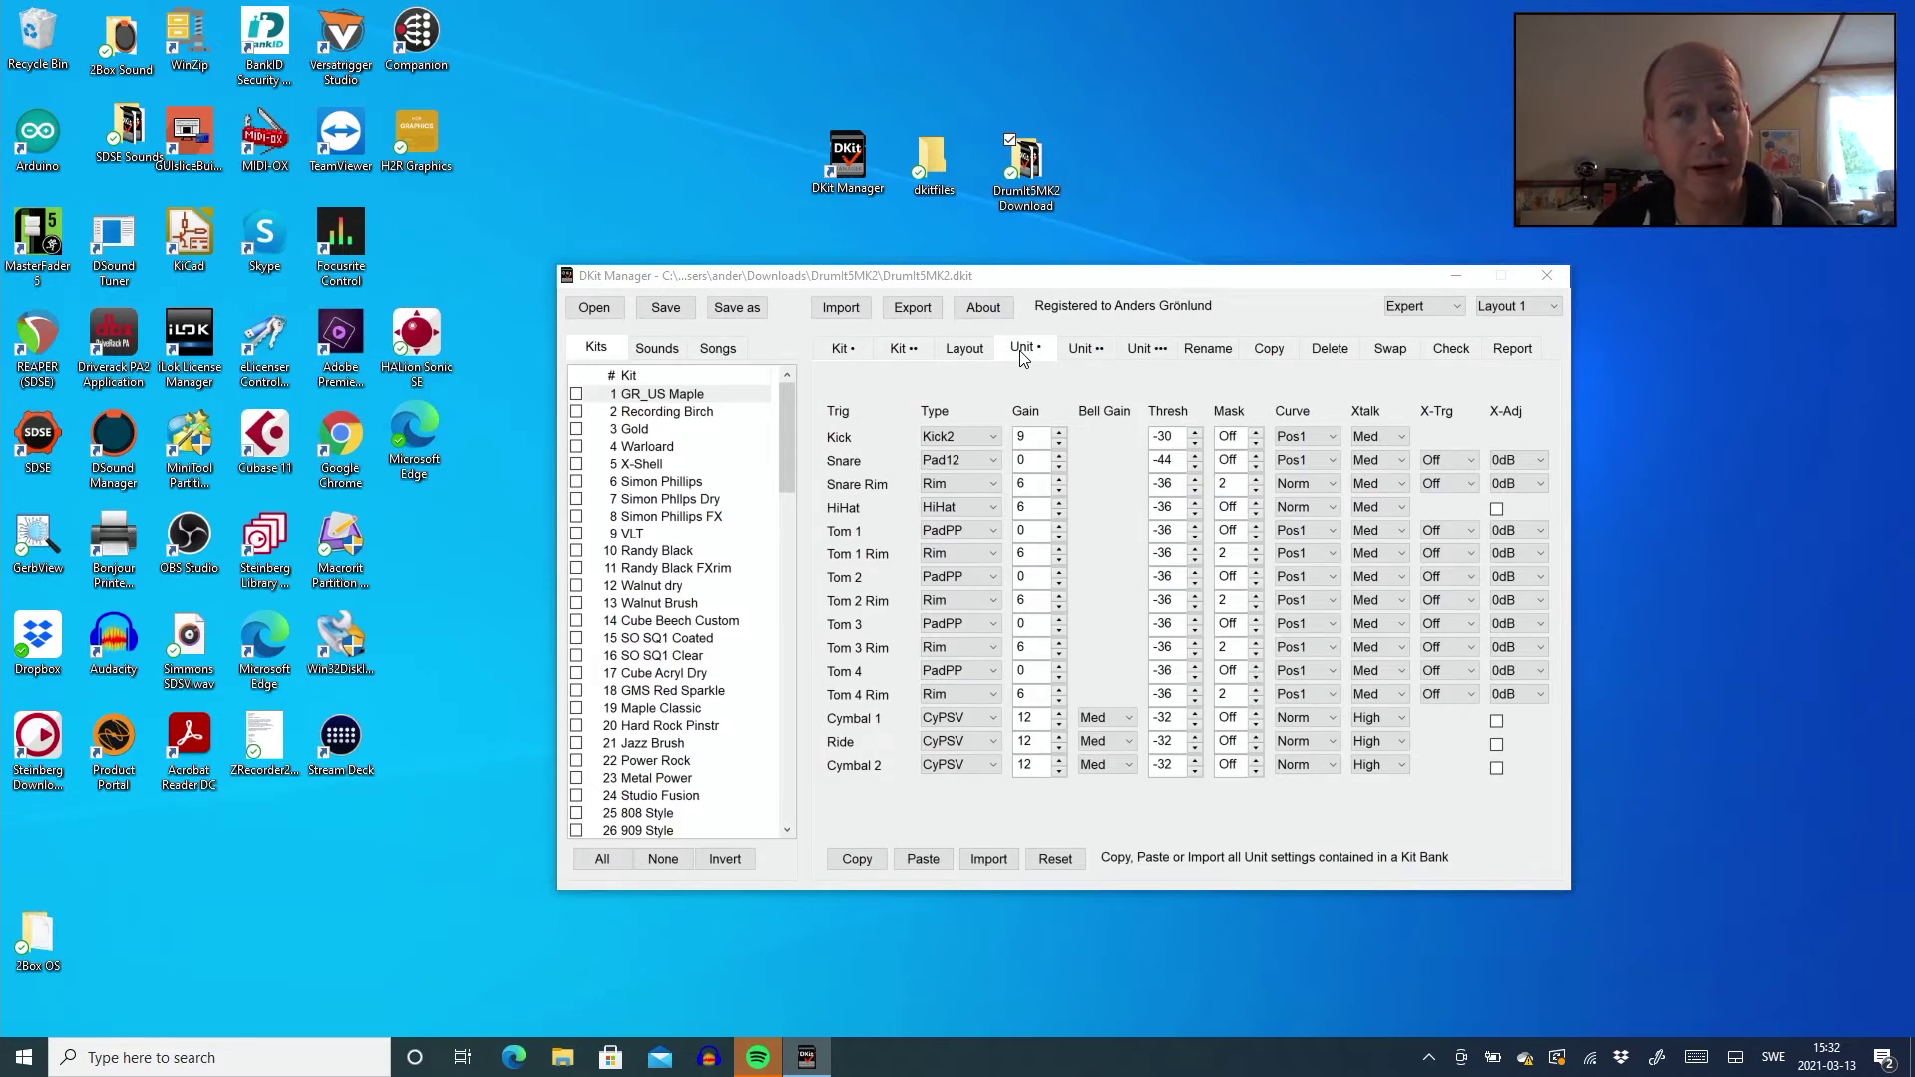
# Step: Save the kit bank as DrumItInitAnders.dkit, renamed from DrumItInitA.dkit
pyautogui.click(742, 310)
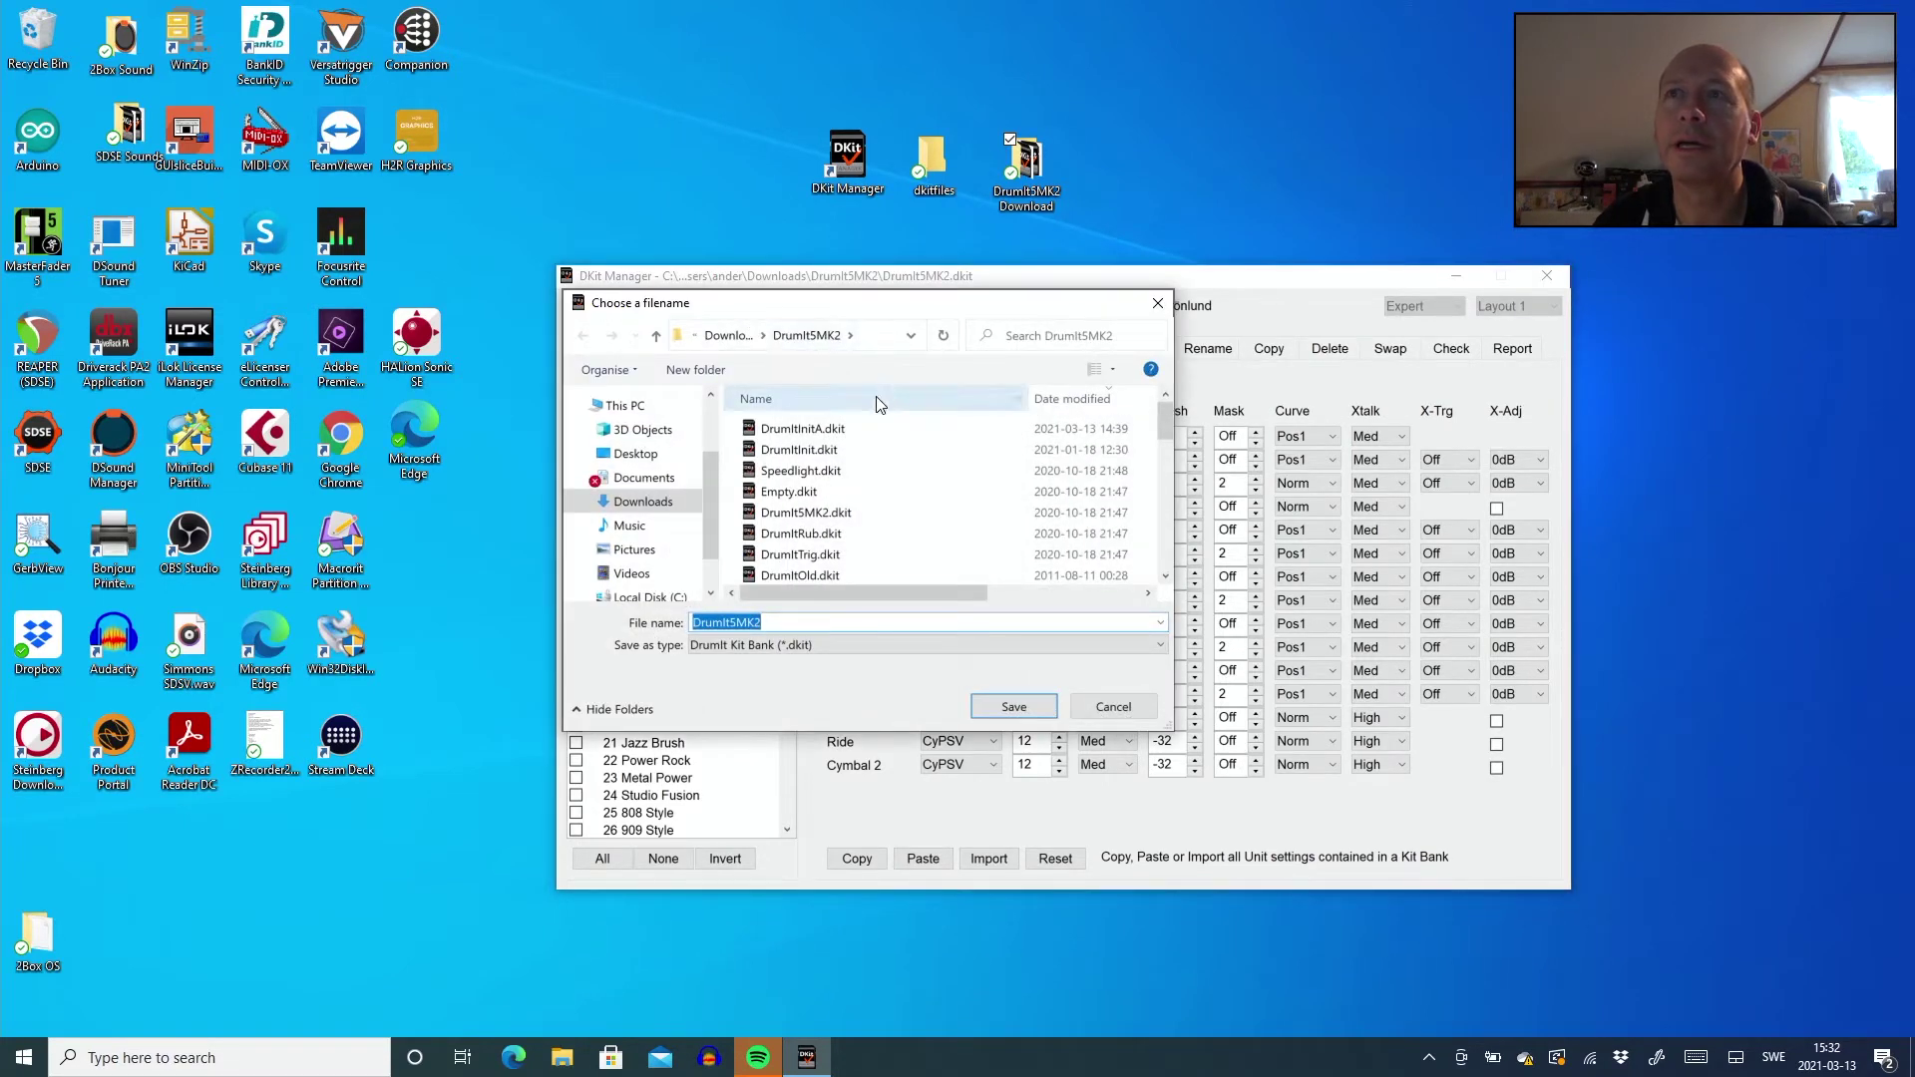
pyautogui.click(838, 429)
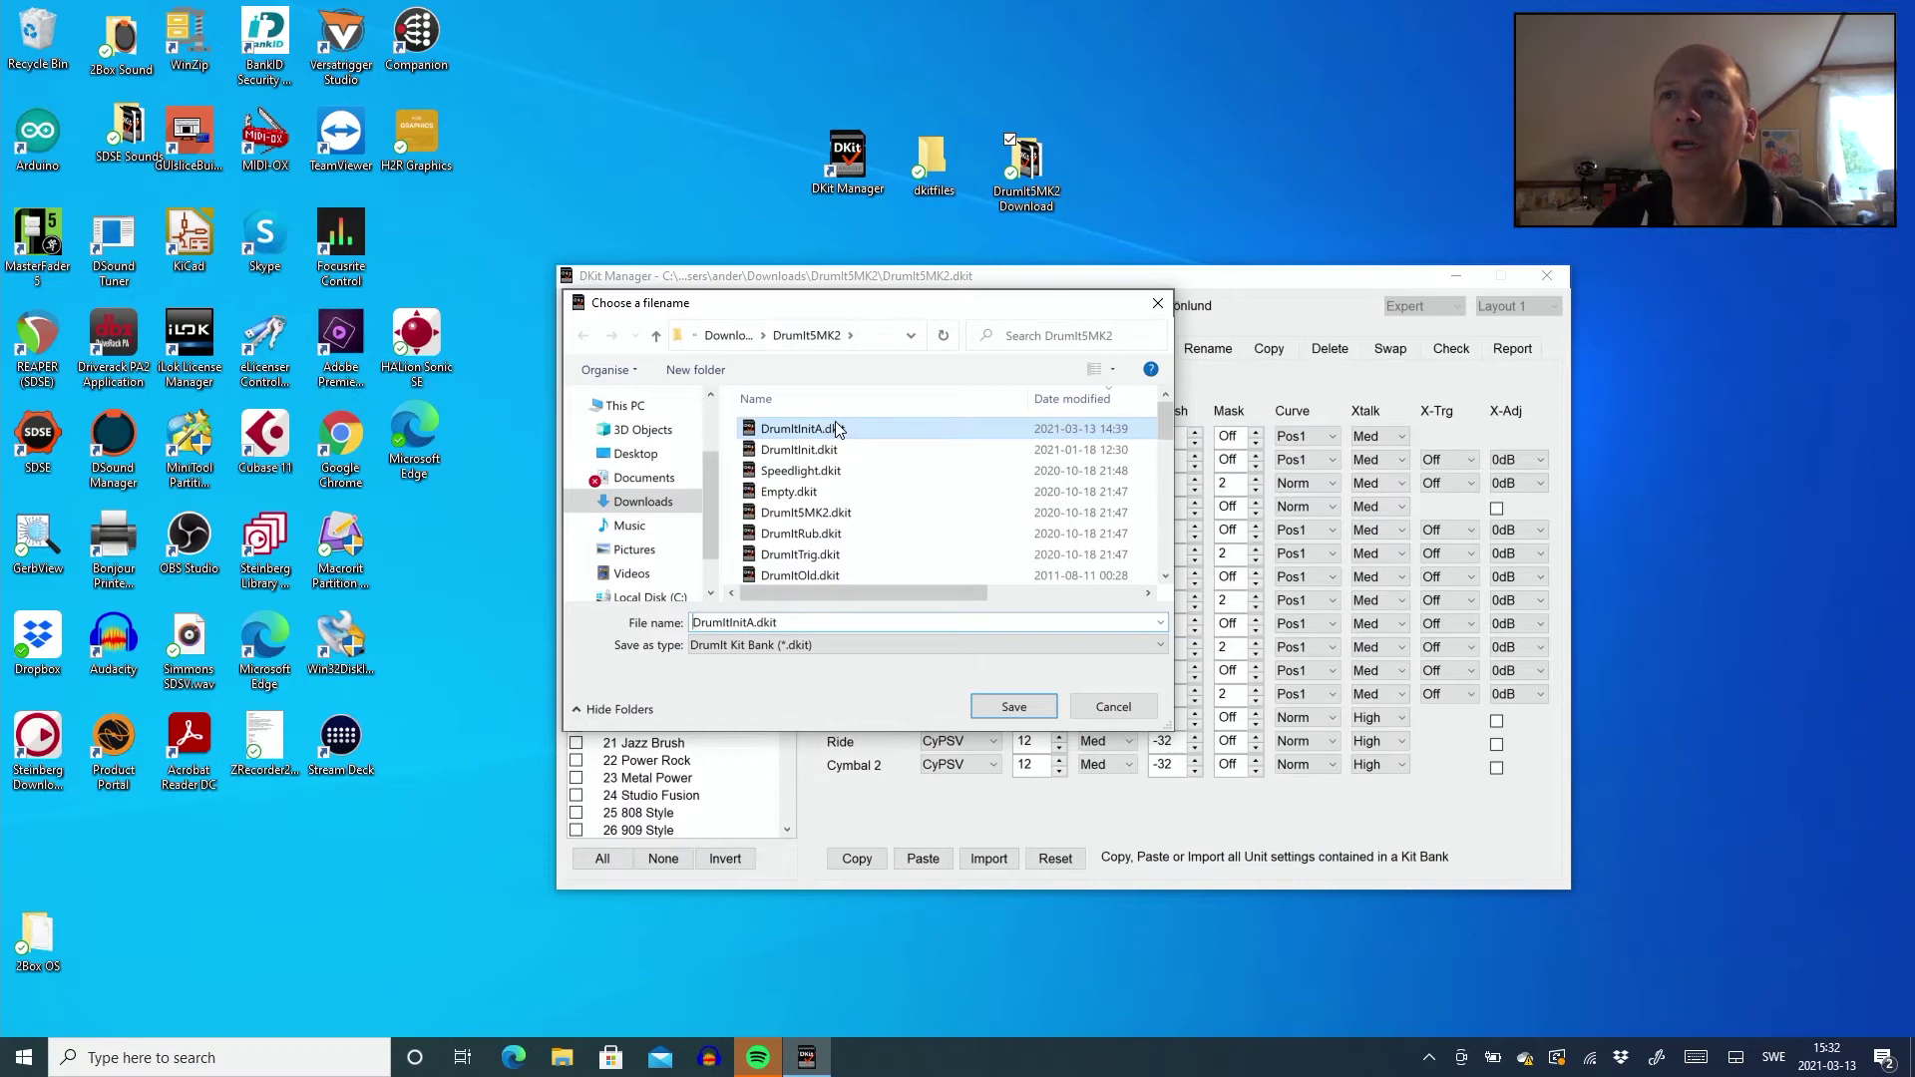
pyautogui.doubleClick(752, 625)
pyautogui.click(752, 626)
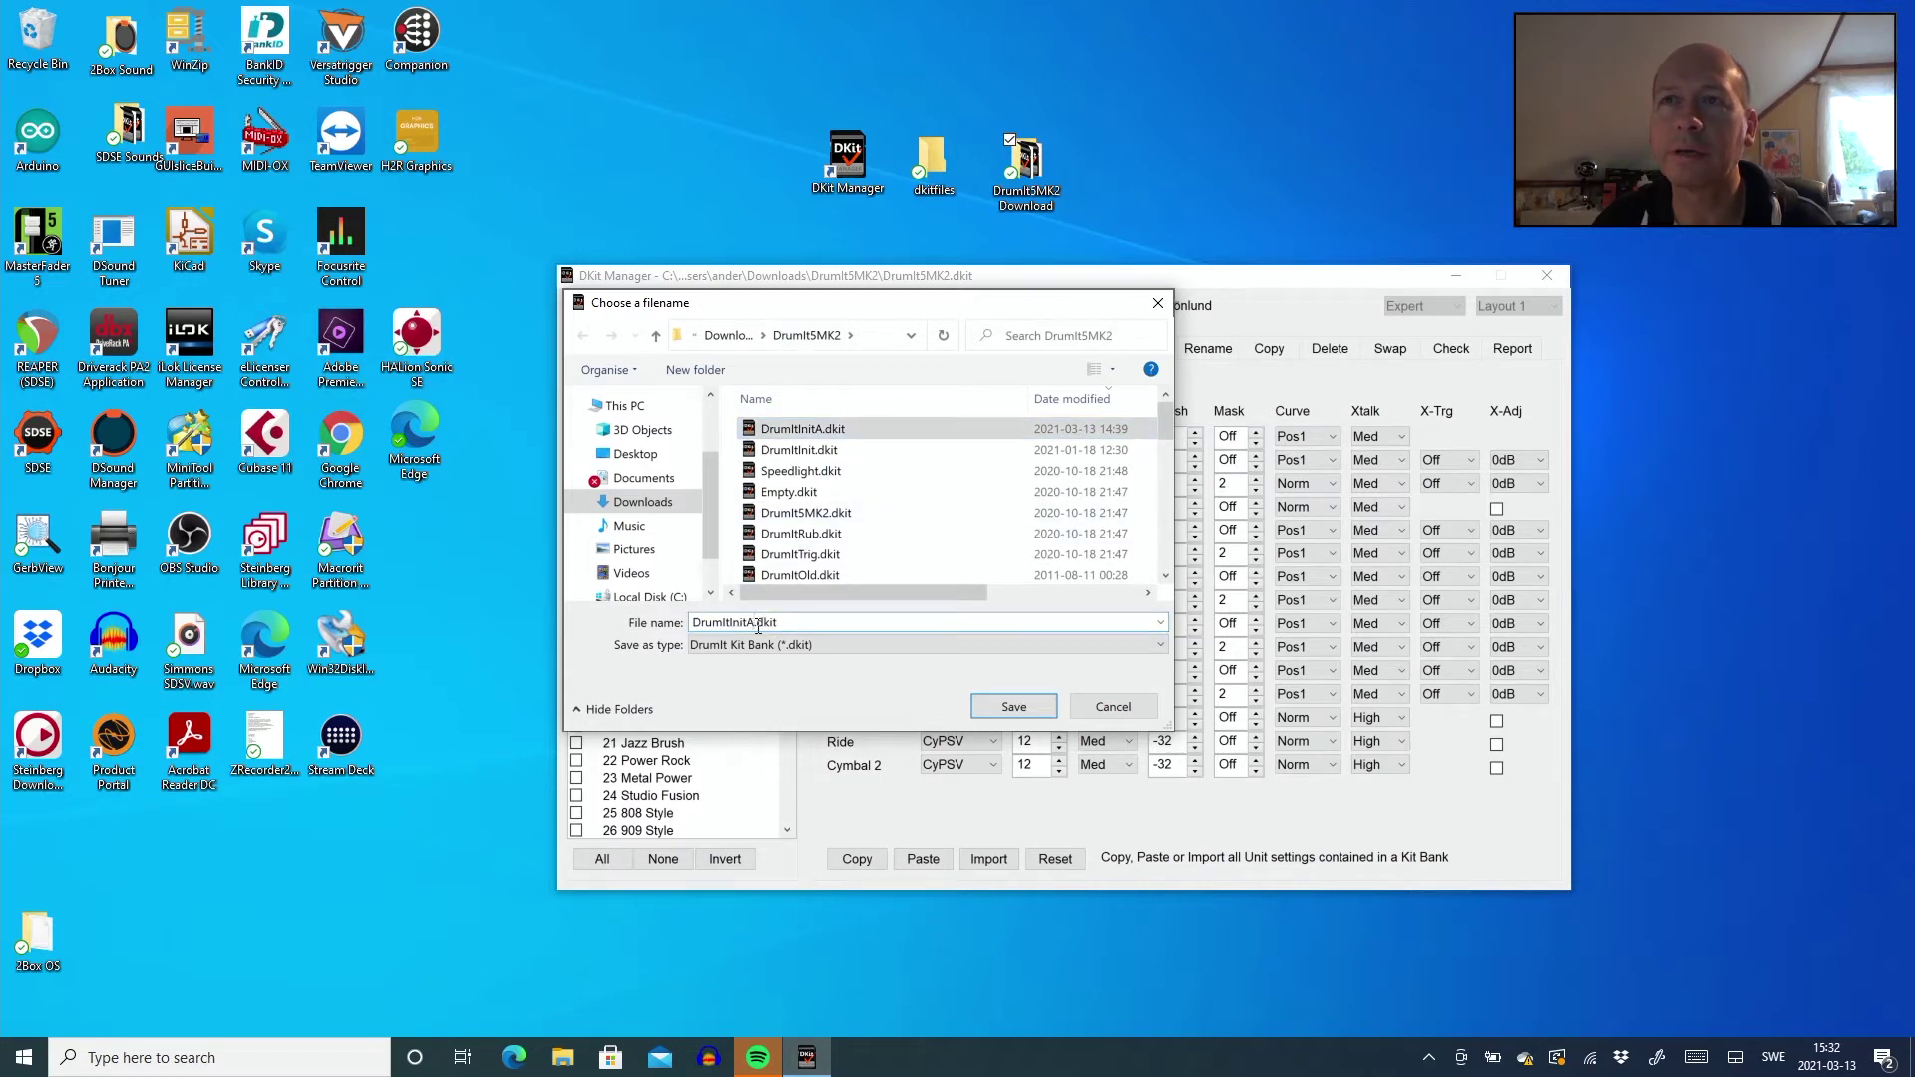
pyautogui.press('BackSpace')
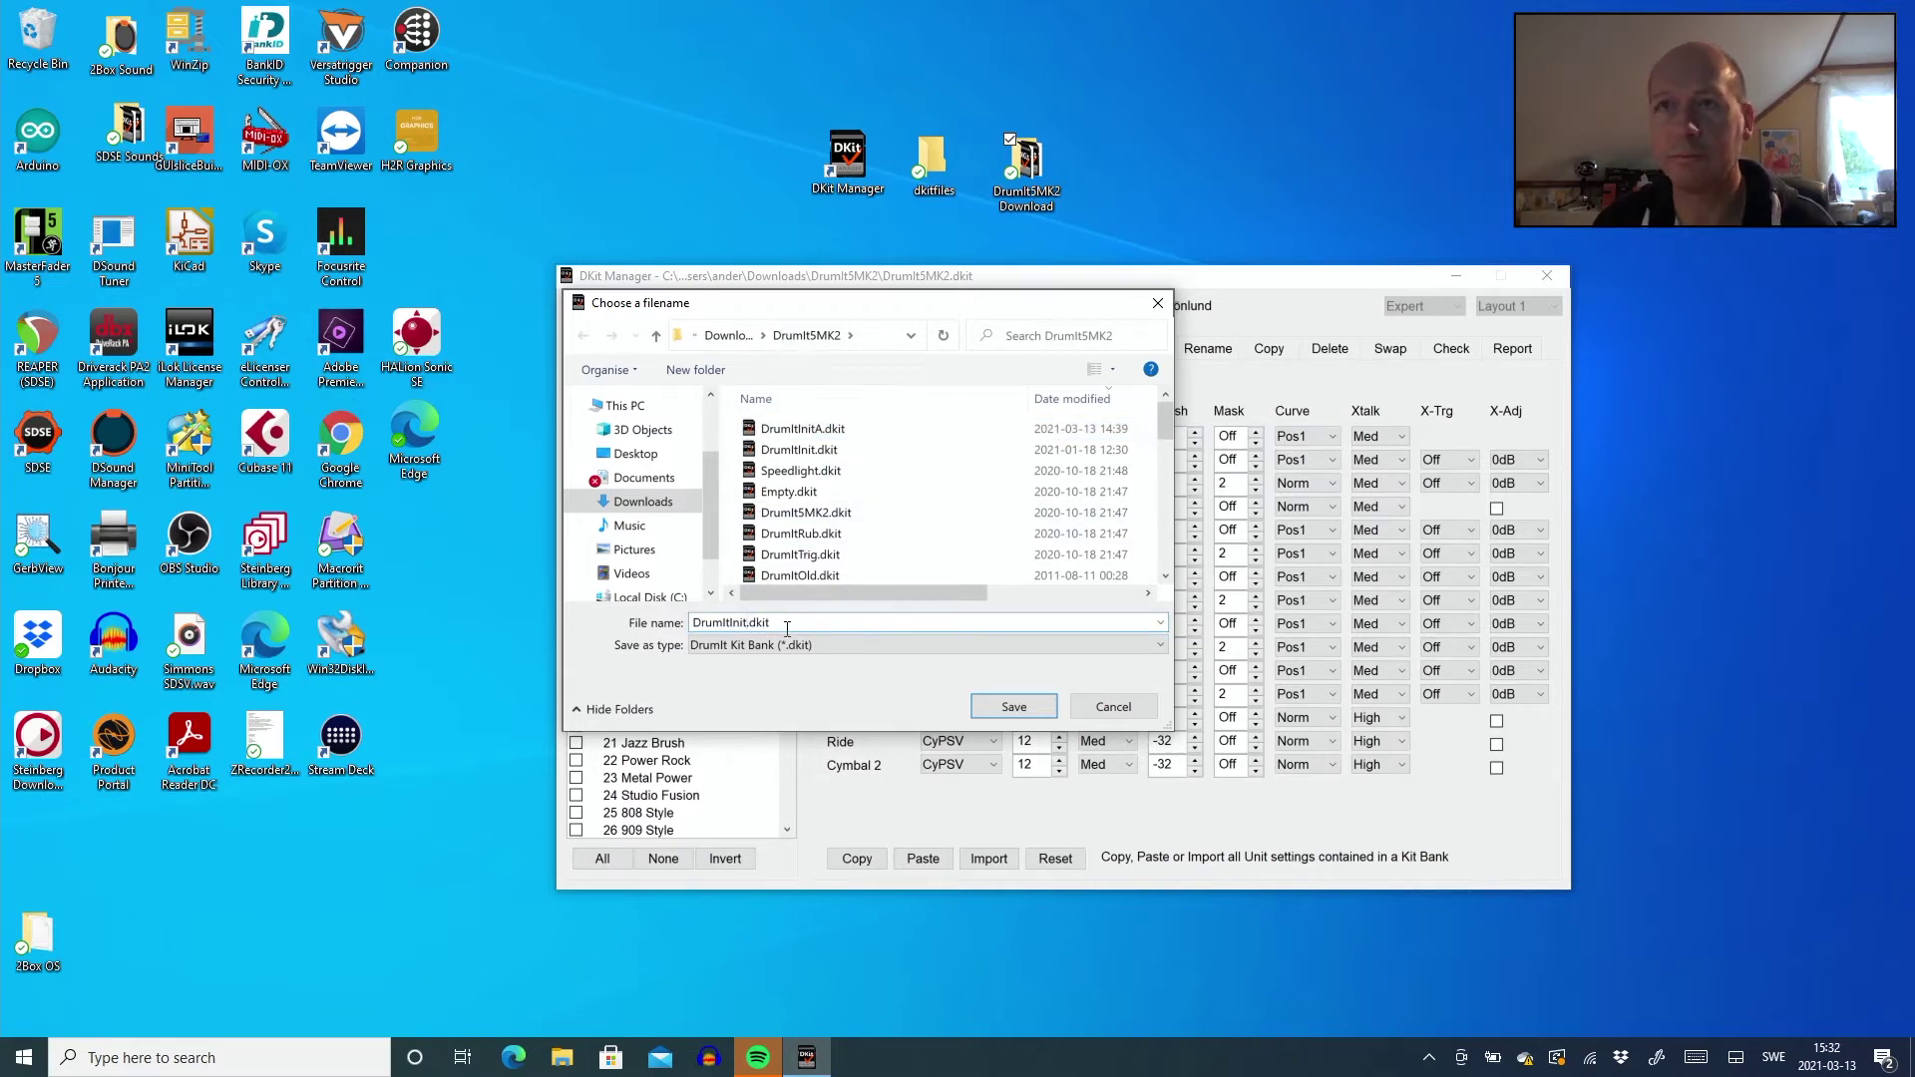
pyautogui.write('Anders')
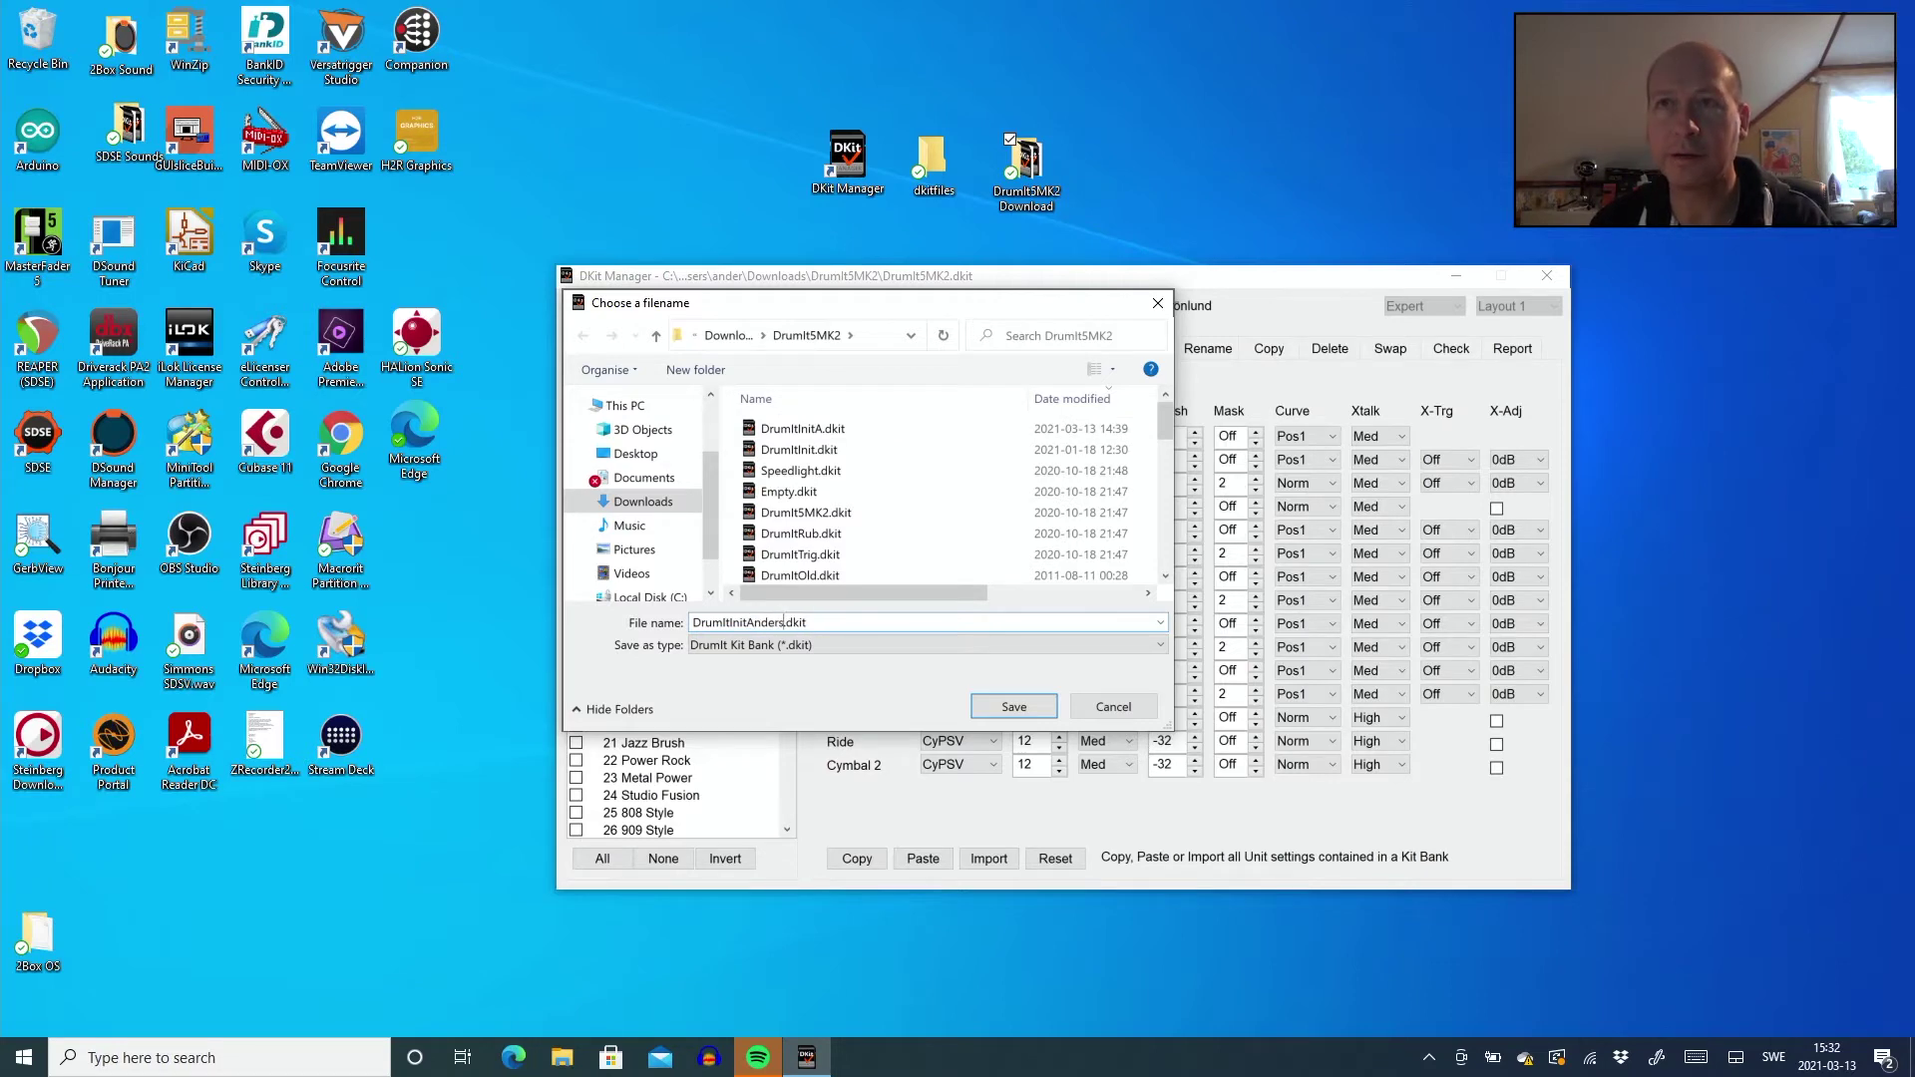
pyautogui.click(1027, 712)
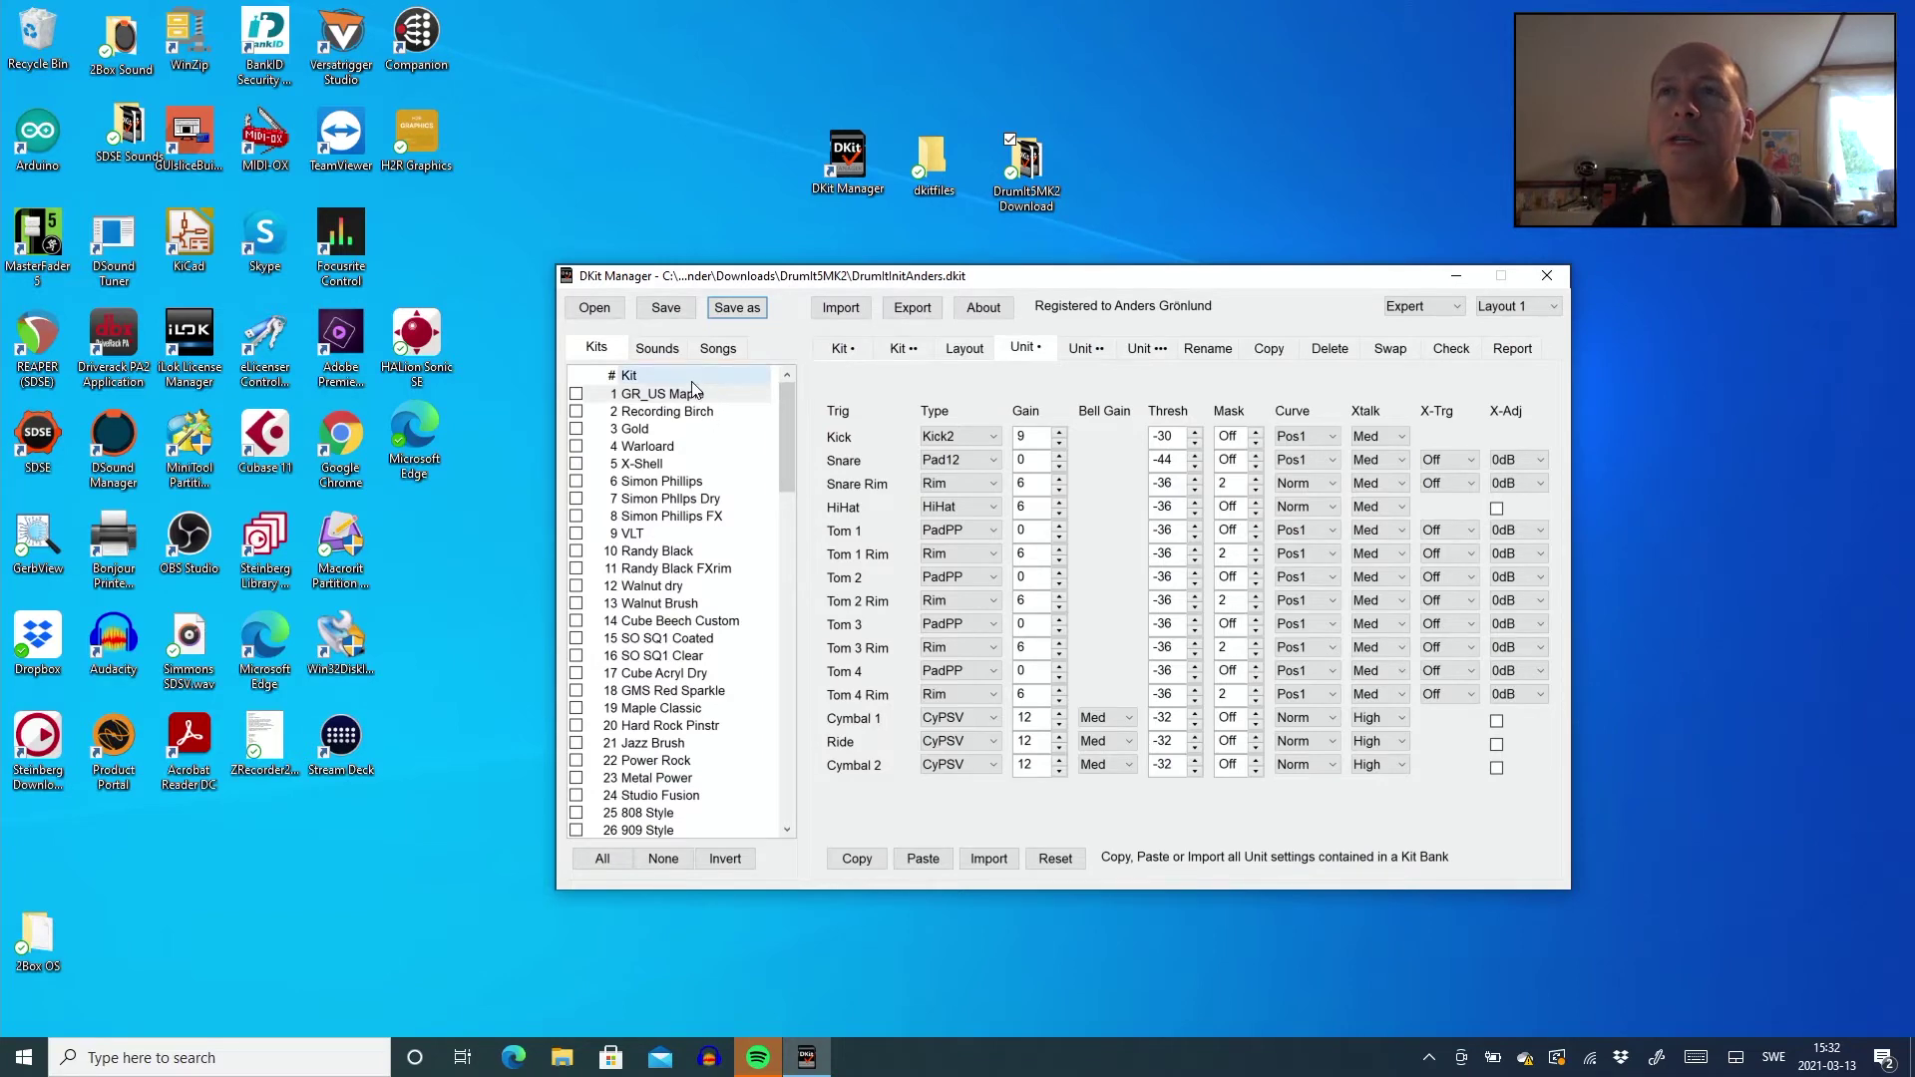
# Step: Open DrumItOld.dkit, scroll through its kit list, and select kit 5 Omar Record
pyautogui.click(608, 311)
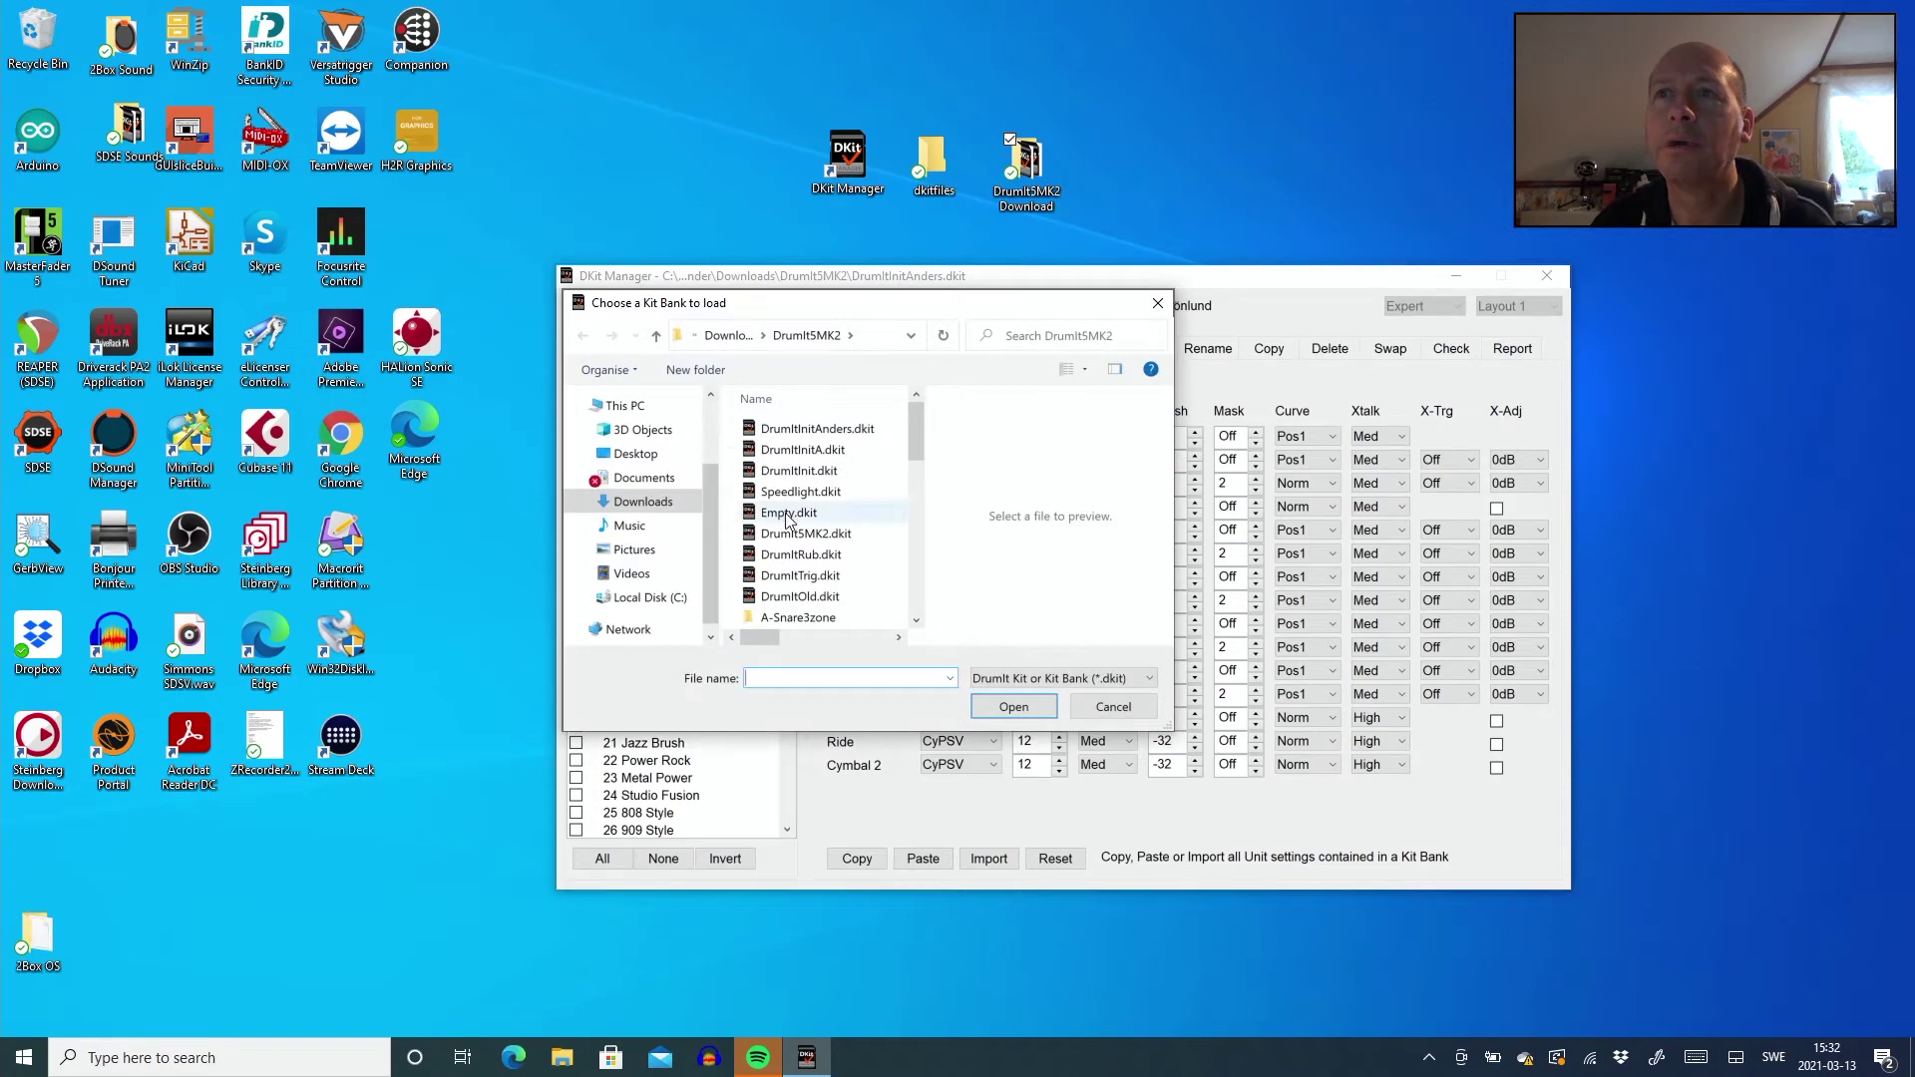
pyautogui.click(804, 598)
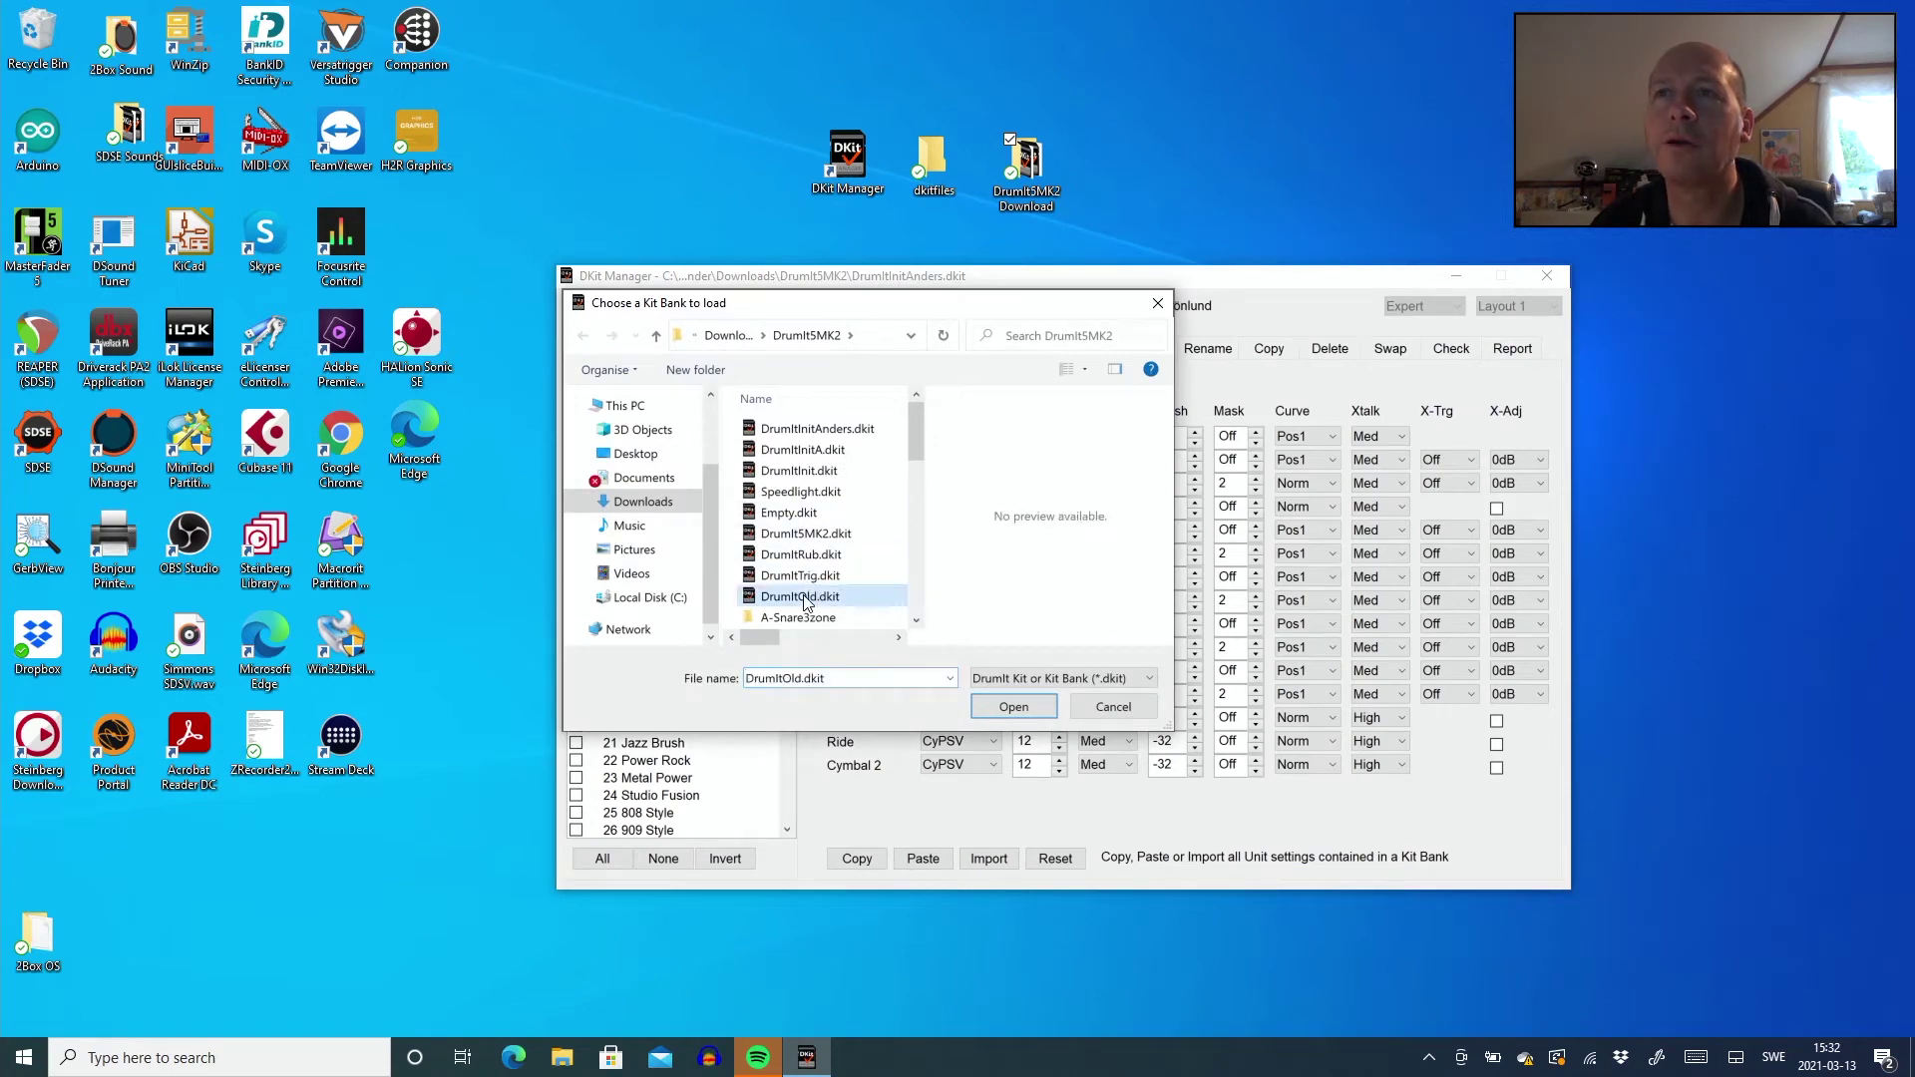
pyautogui.click(994, 710)
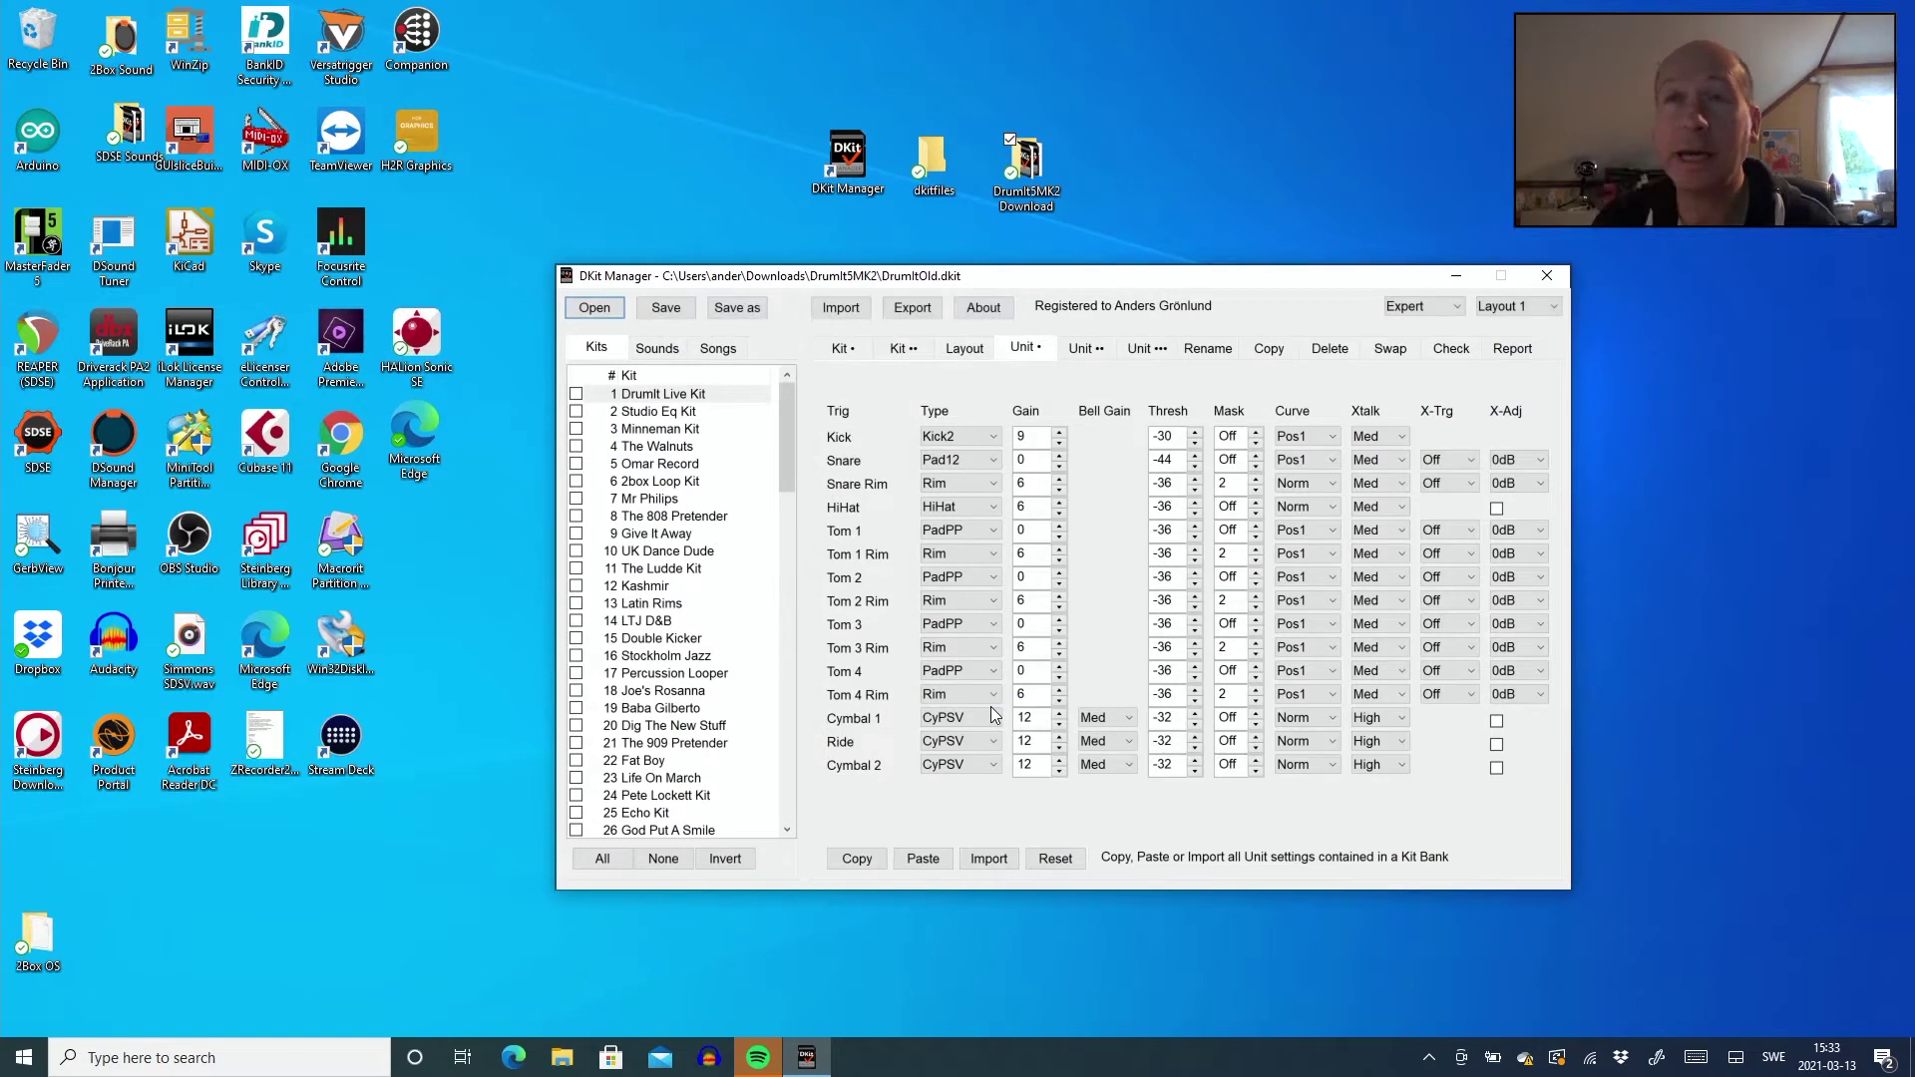
pyautogui.moveTo(788, 456); pyautogui.dragTo(795, 788)
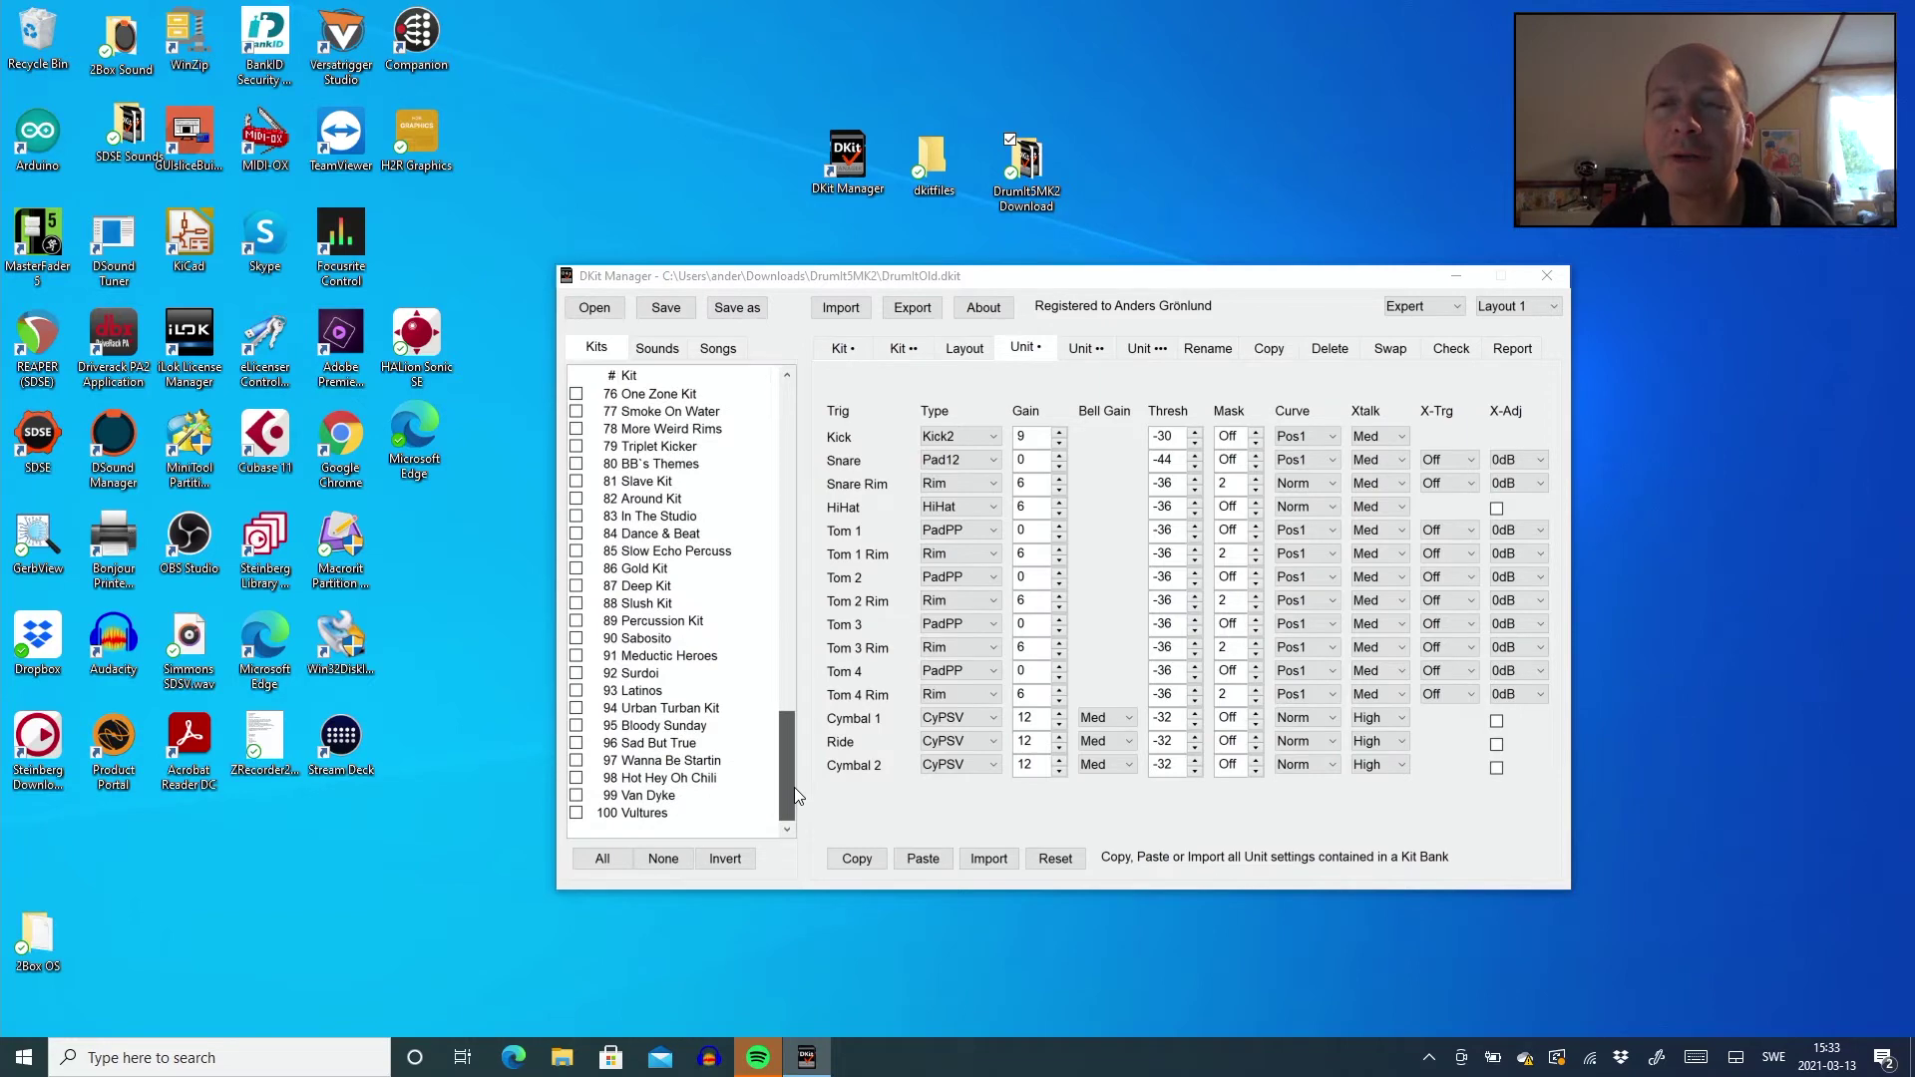
pyautogui.moveTo(794, 787); pyautogui.dragTo(788, 459)
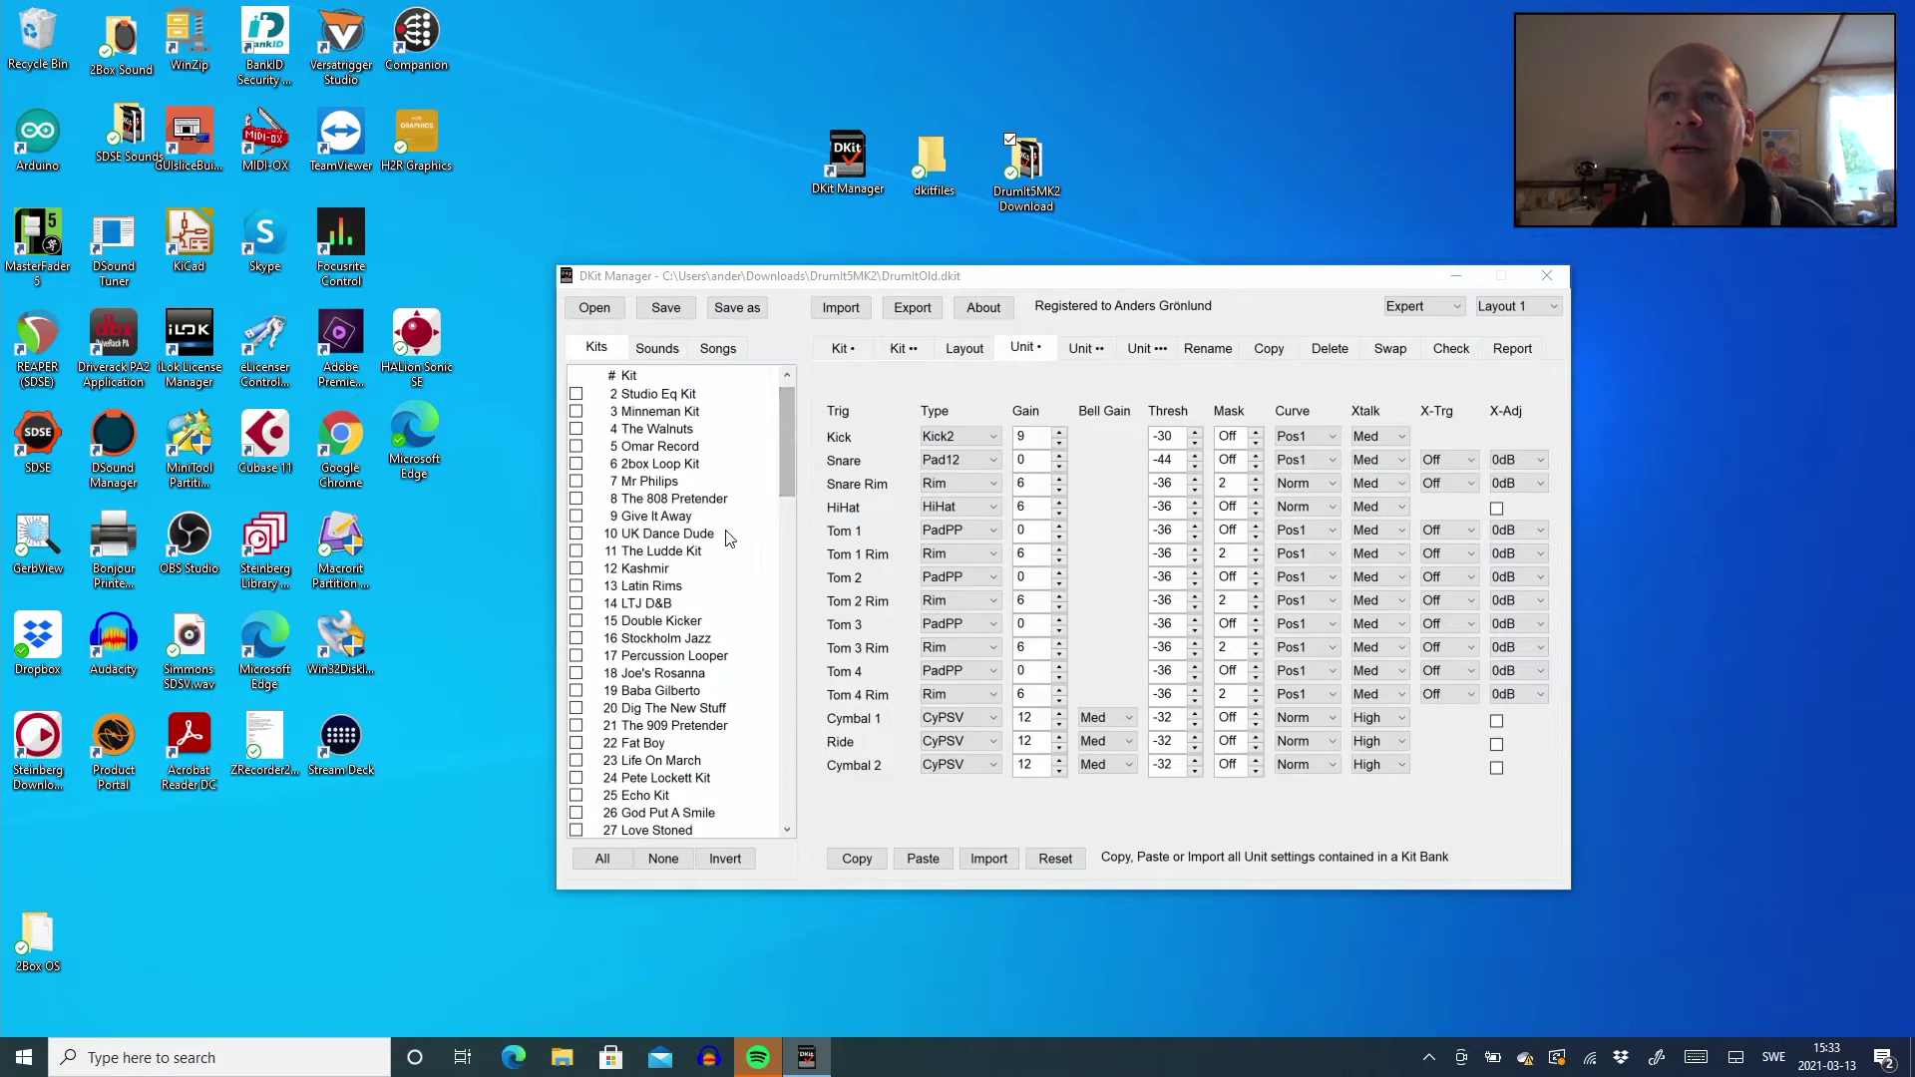
pyautogui.click(635, 449)
# Step: View Omar Record's pad sounds, including AZ 12 SR HiHat at -1.8 volume
pyautogui.click(844, 348)
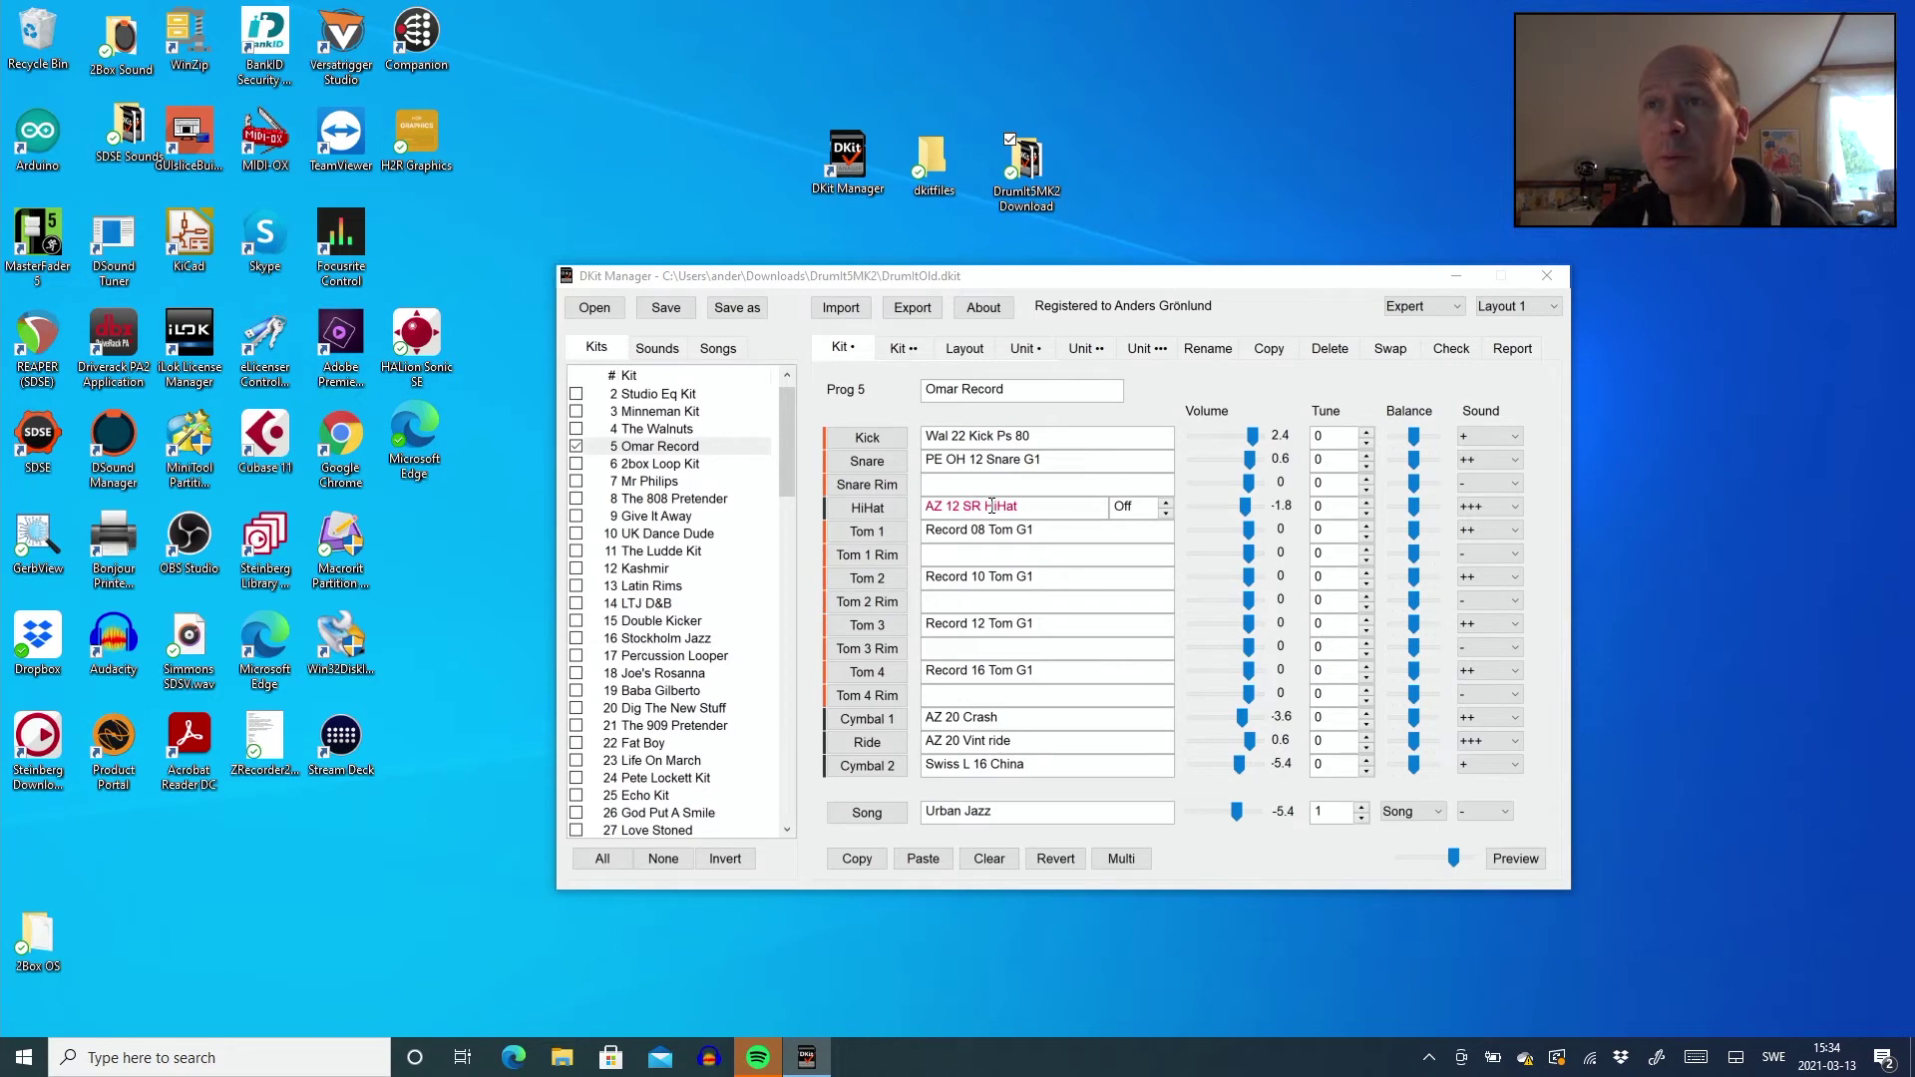
# Step: Check kits 8 and 18 and export the marked kits to the Desktop dkitfiles folder
pyautogui.click(577, 500)
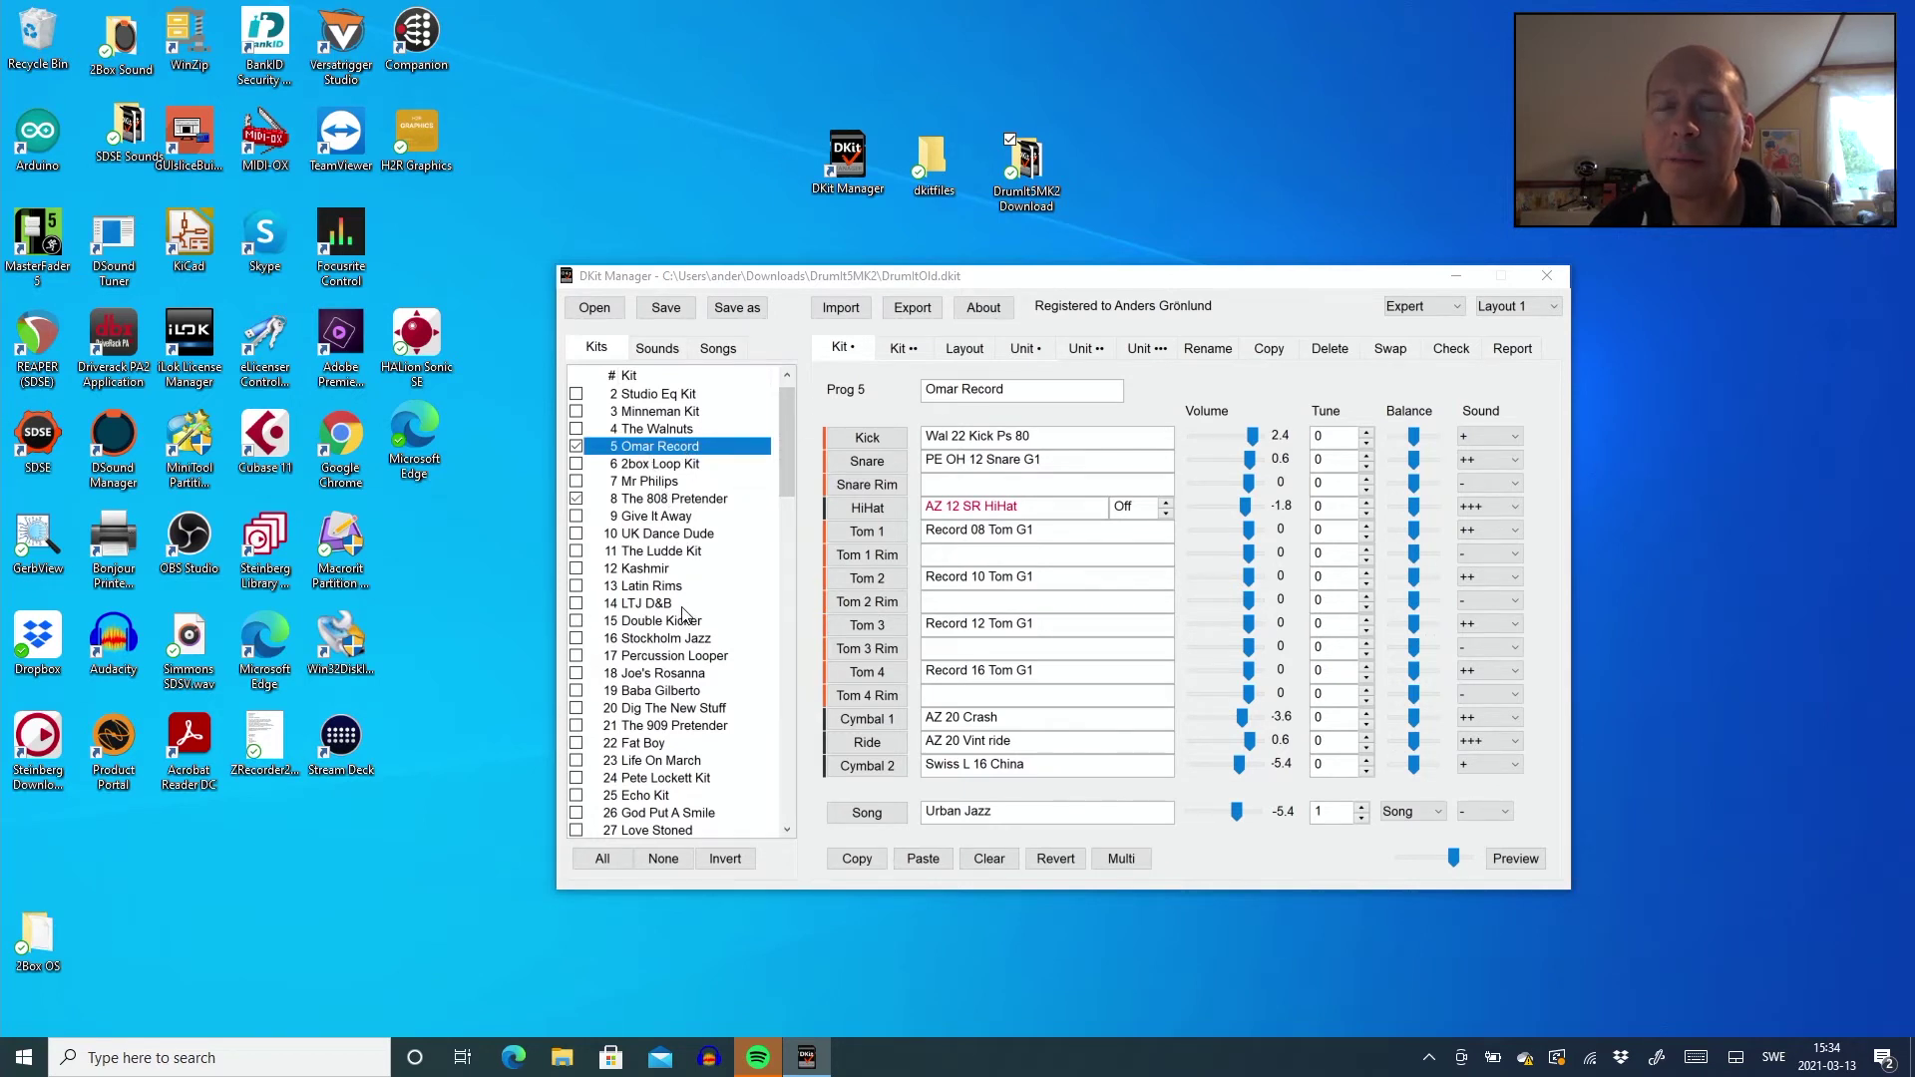
pyautogui.click(577, 676)
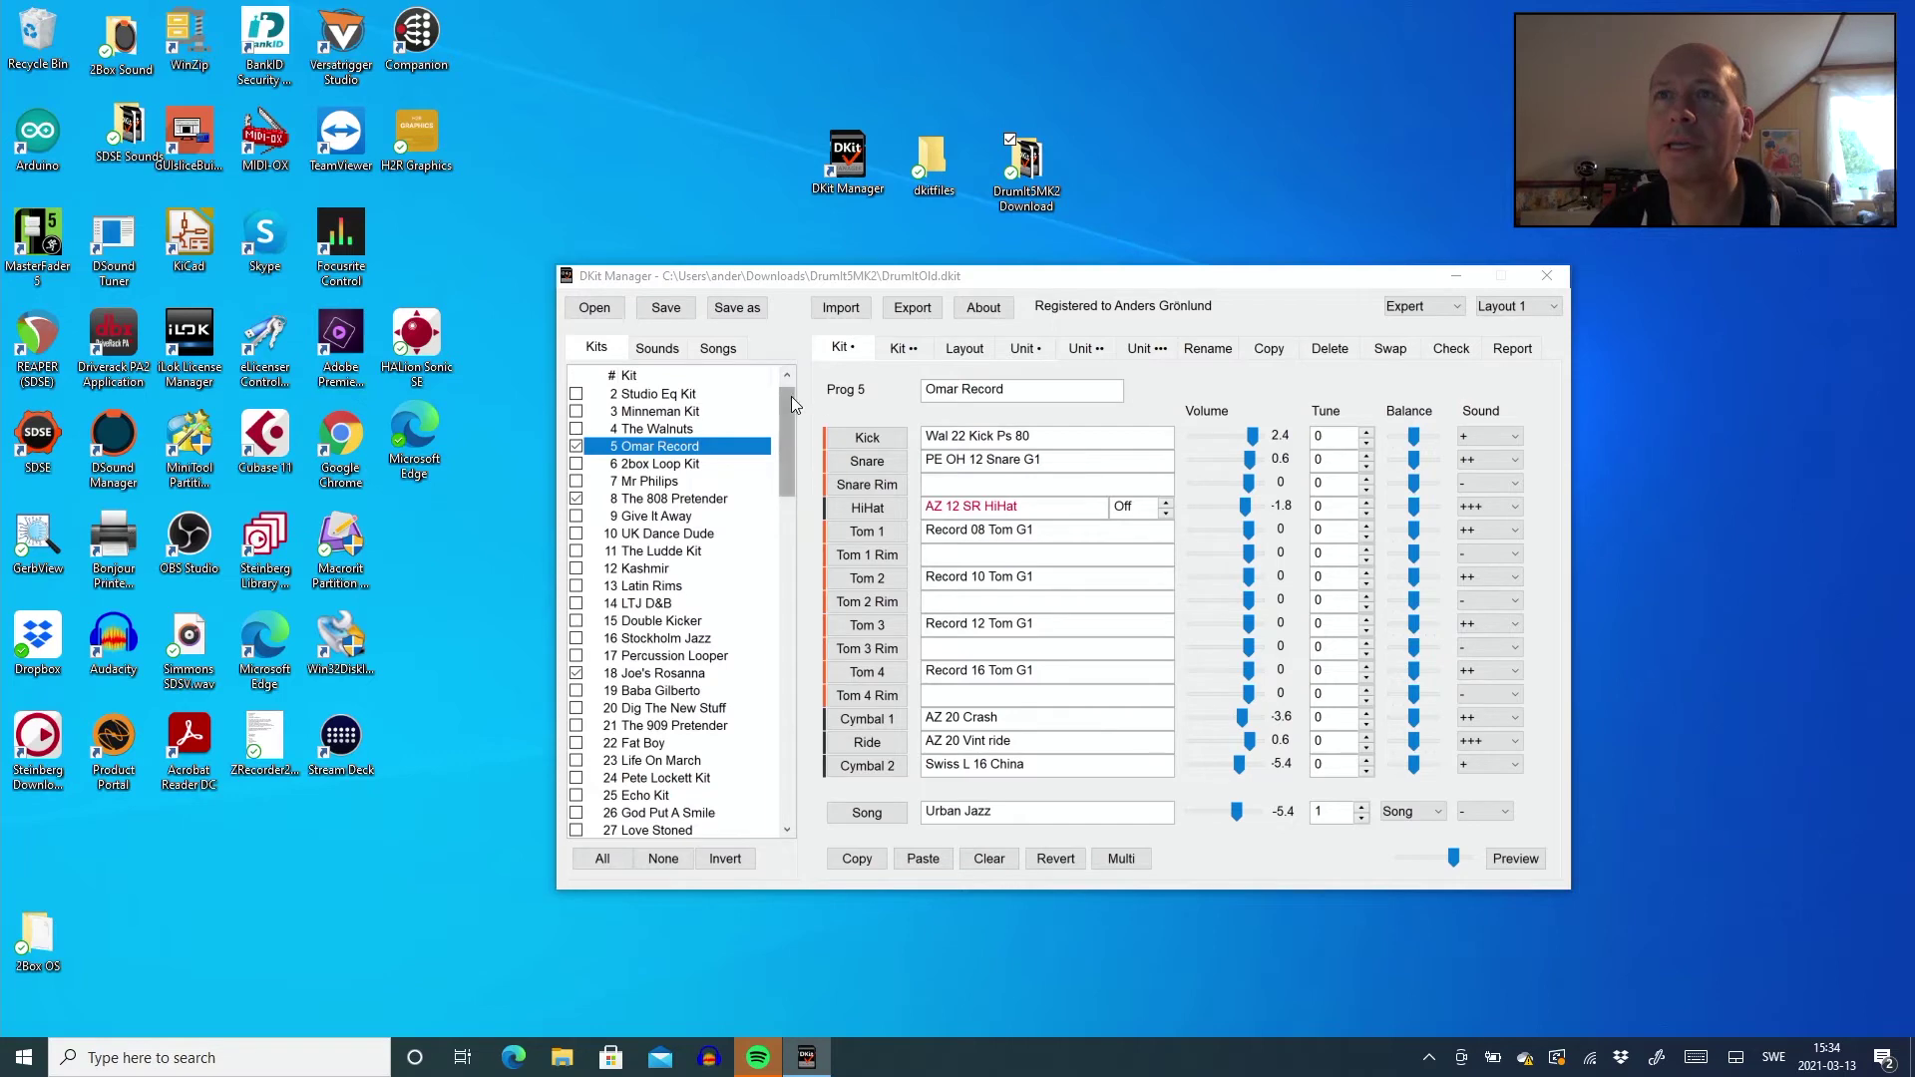
pyautogui.click(918, 311)
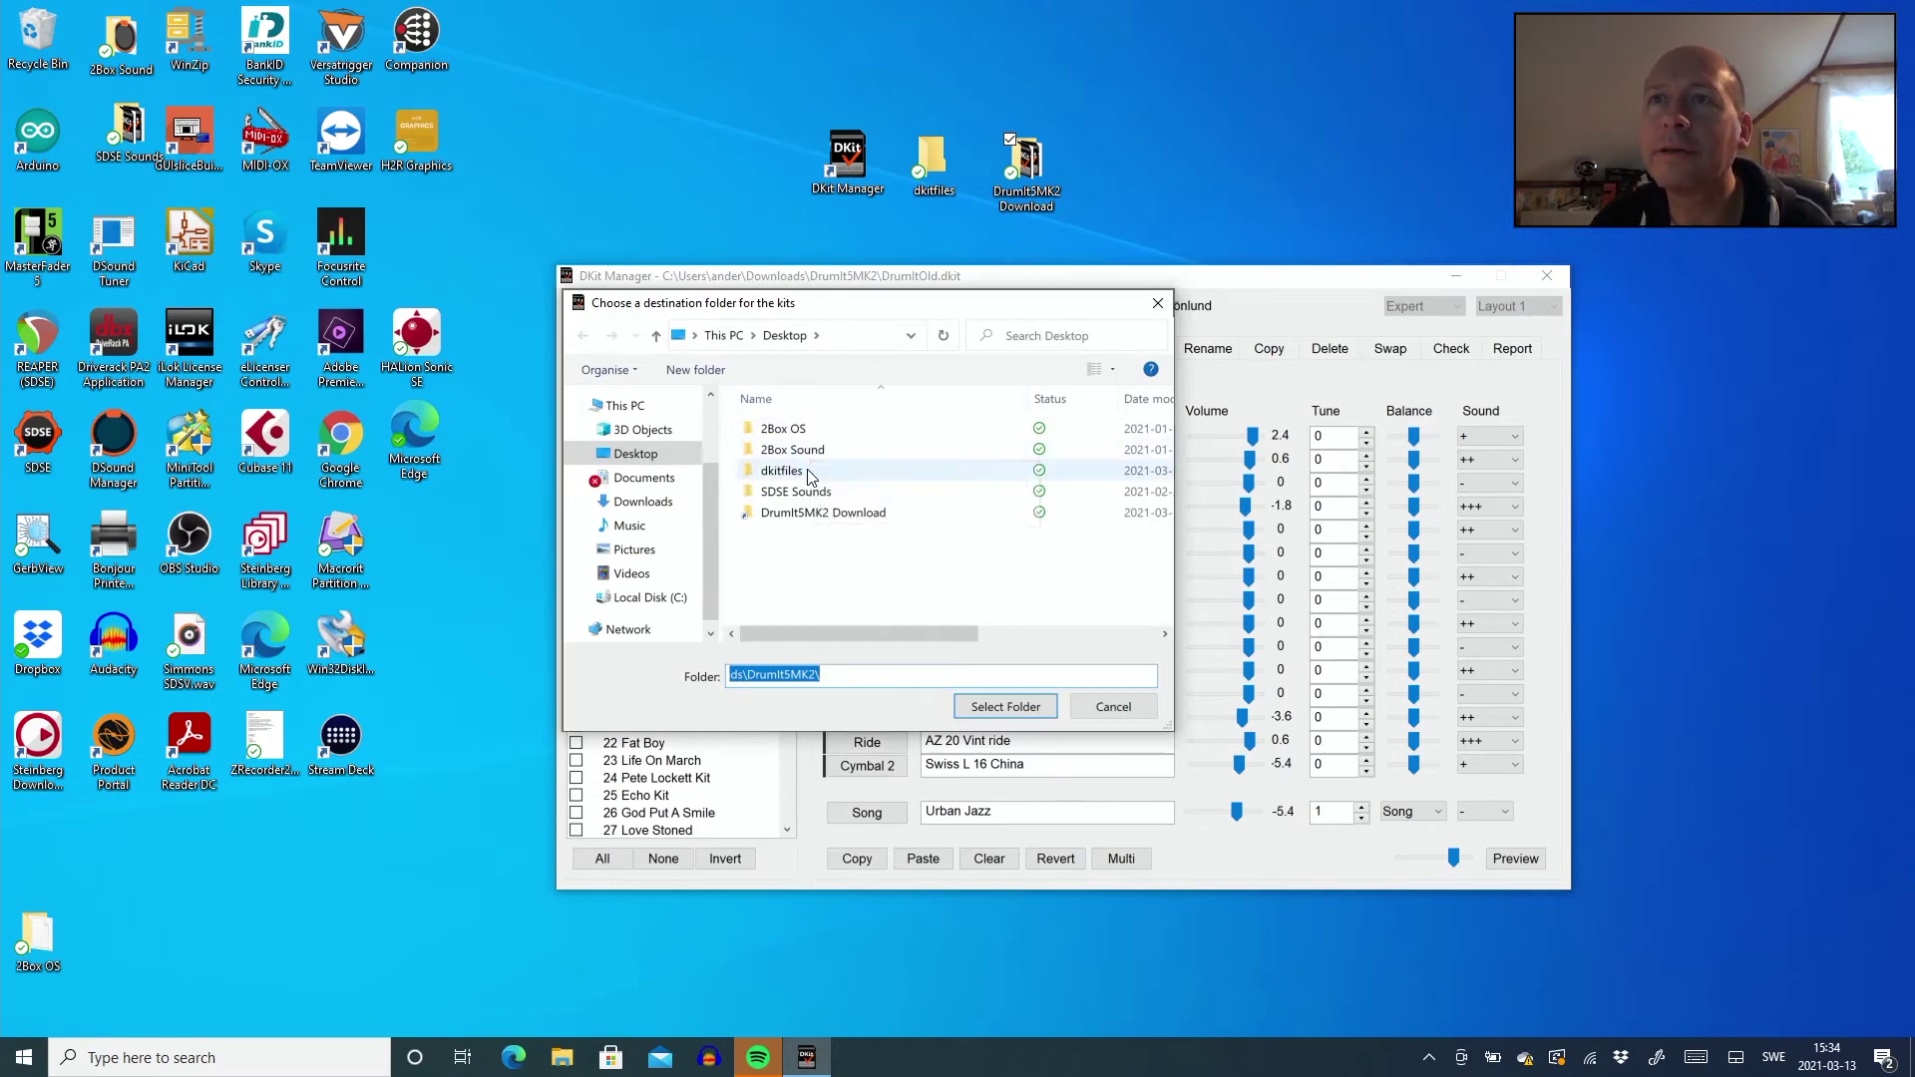
pyautogui.doubleClick(810, 471)
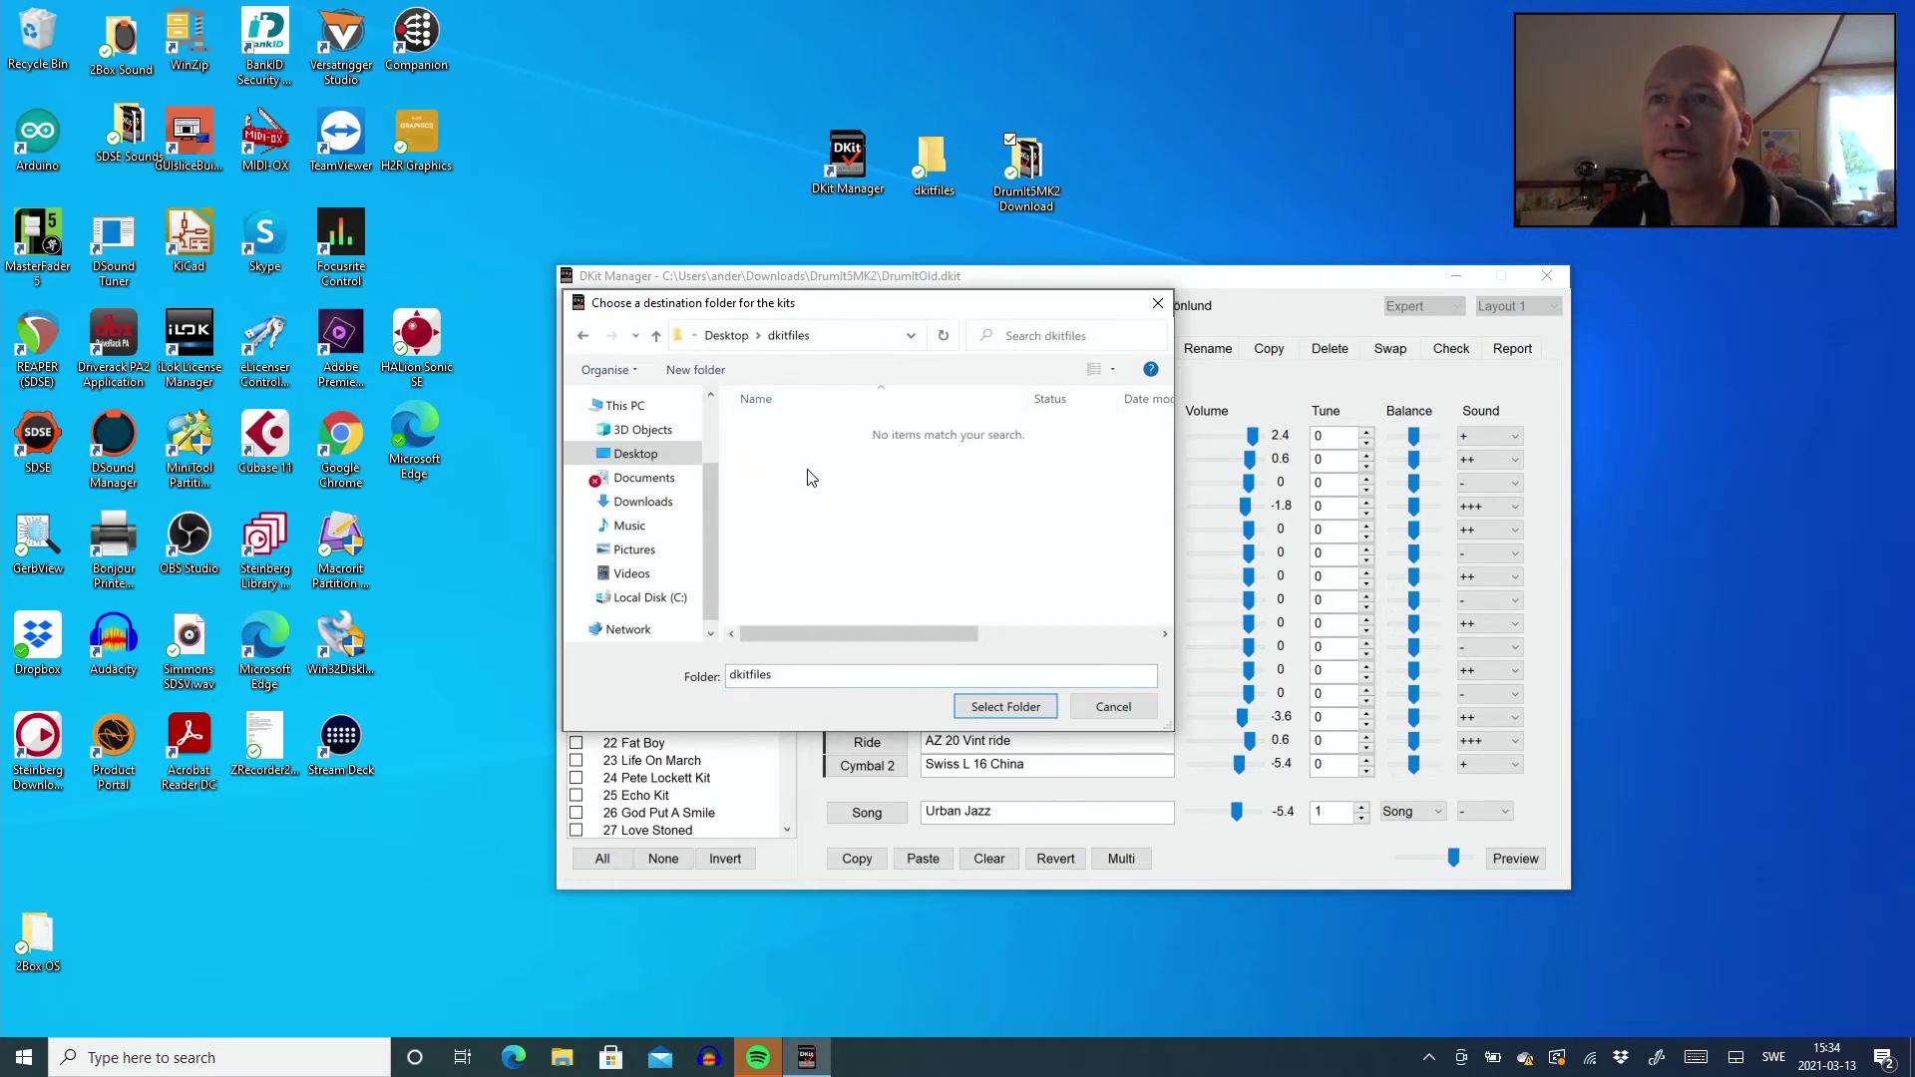
pyautogui.click(1013, 706)
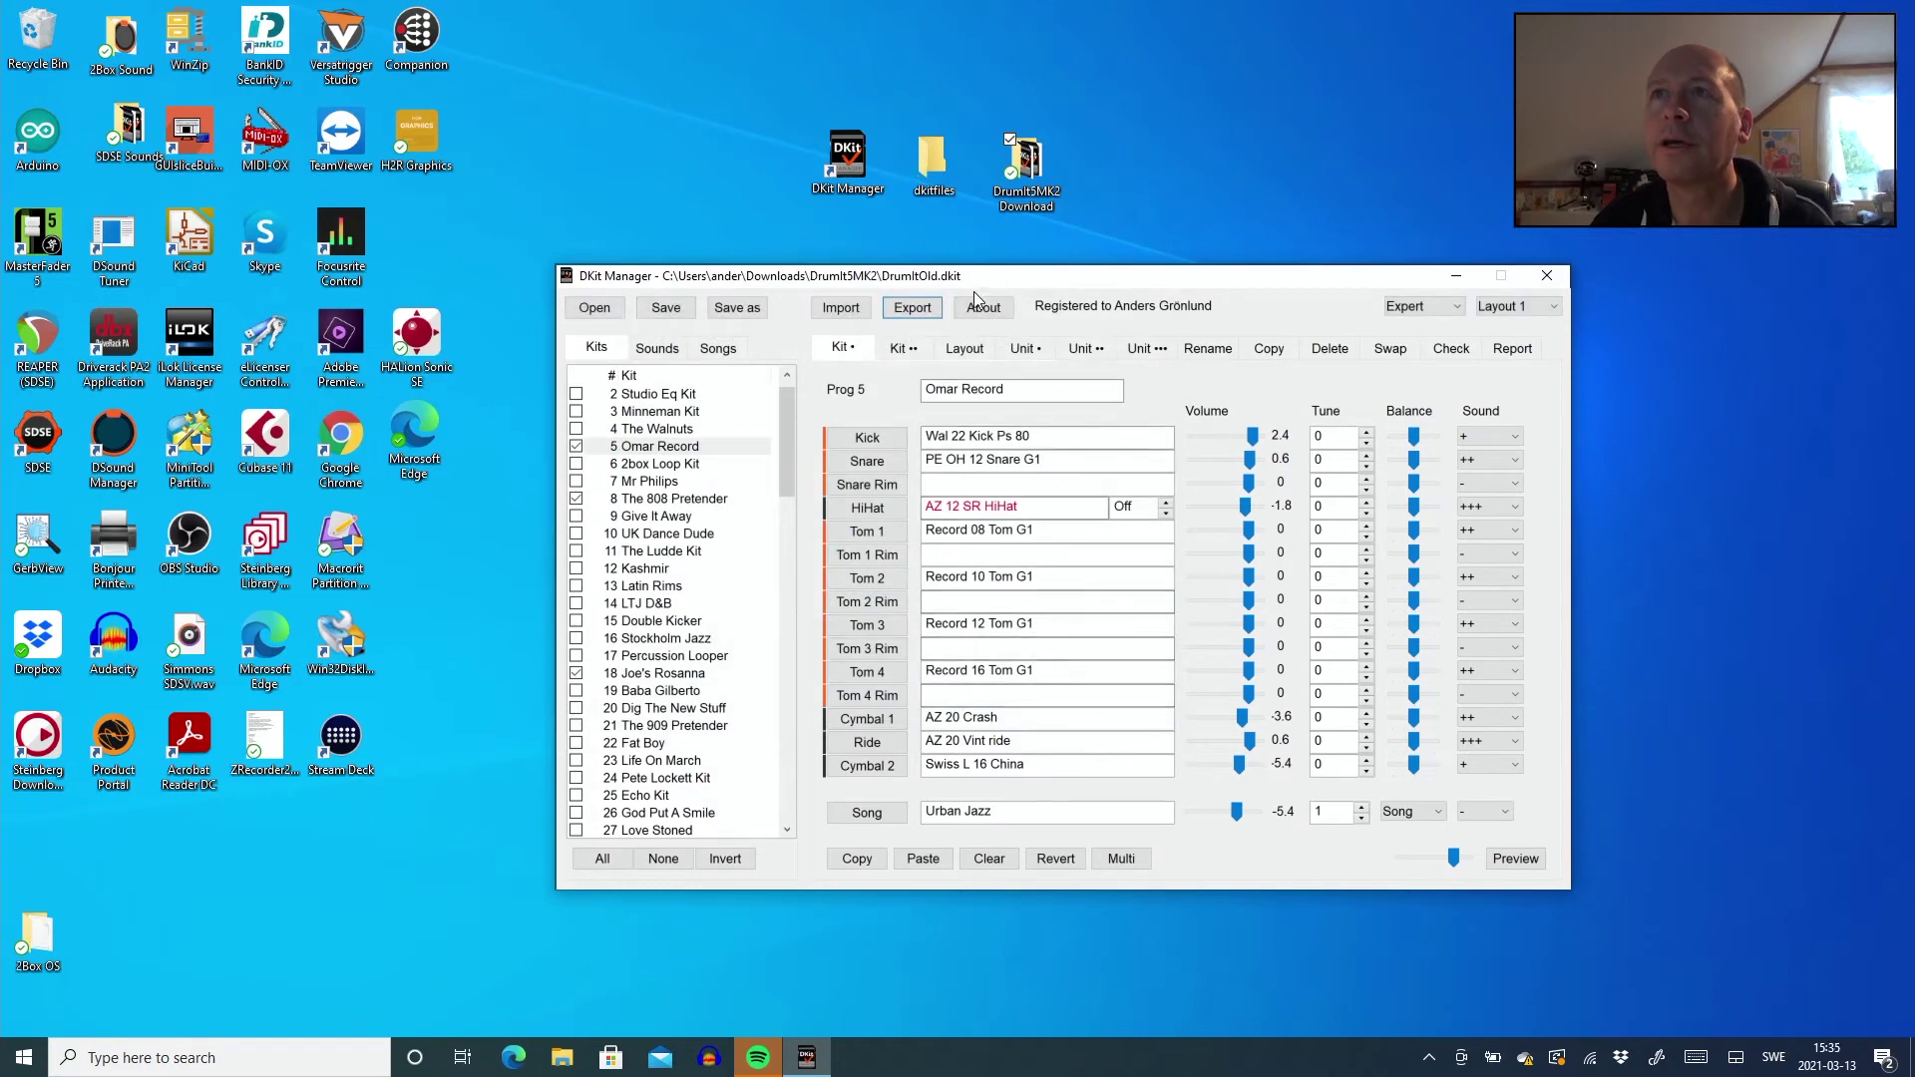
# Step: Confirm dkitfiles holds the three exported .dkit files, then close the Explorer window
pyautogui.click(936, 178)
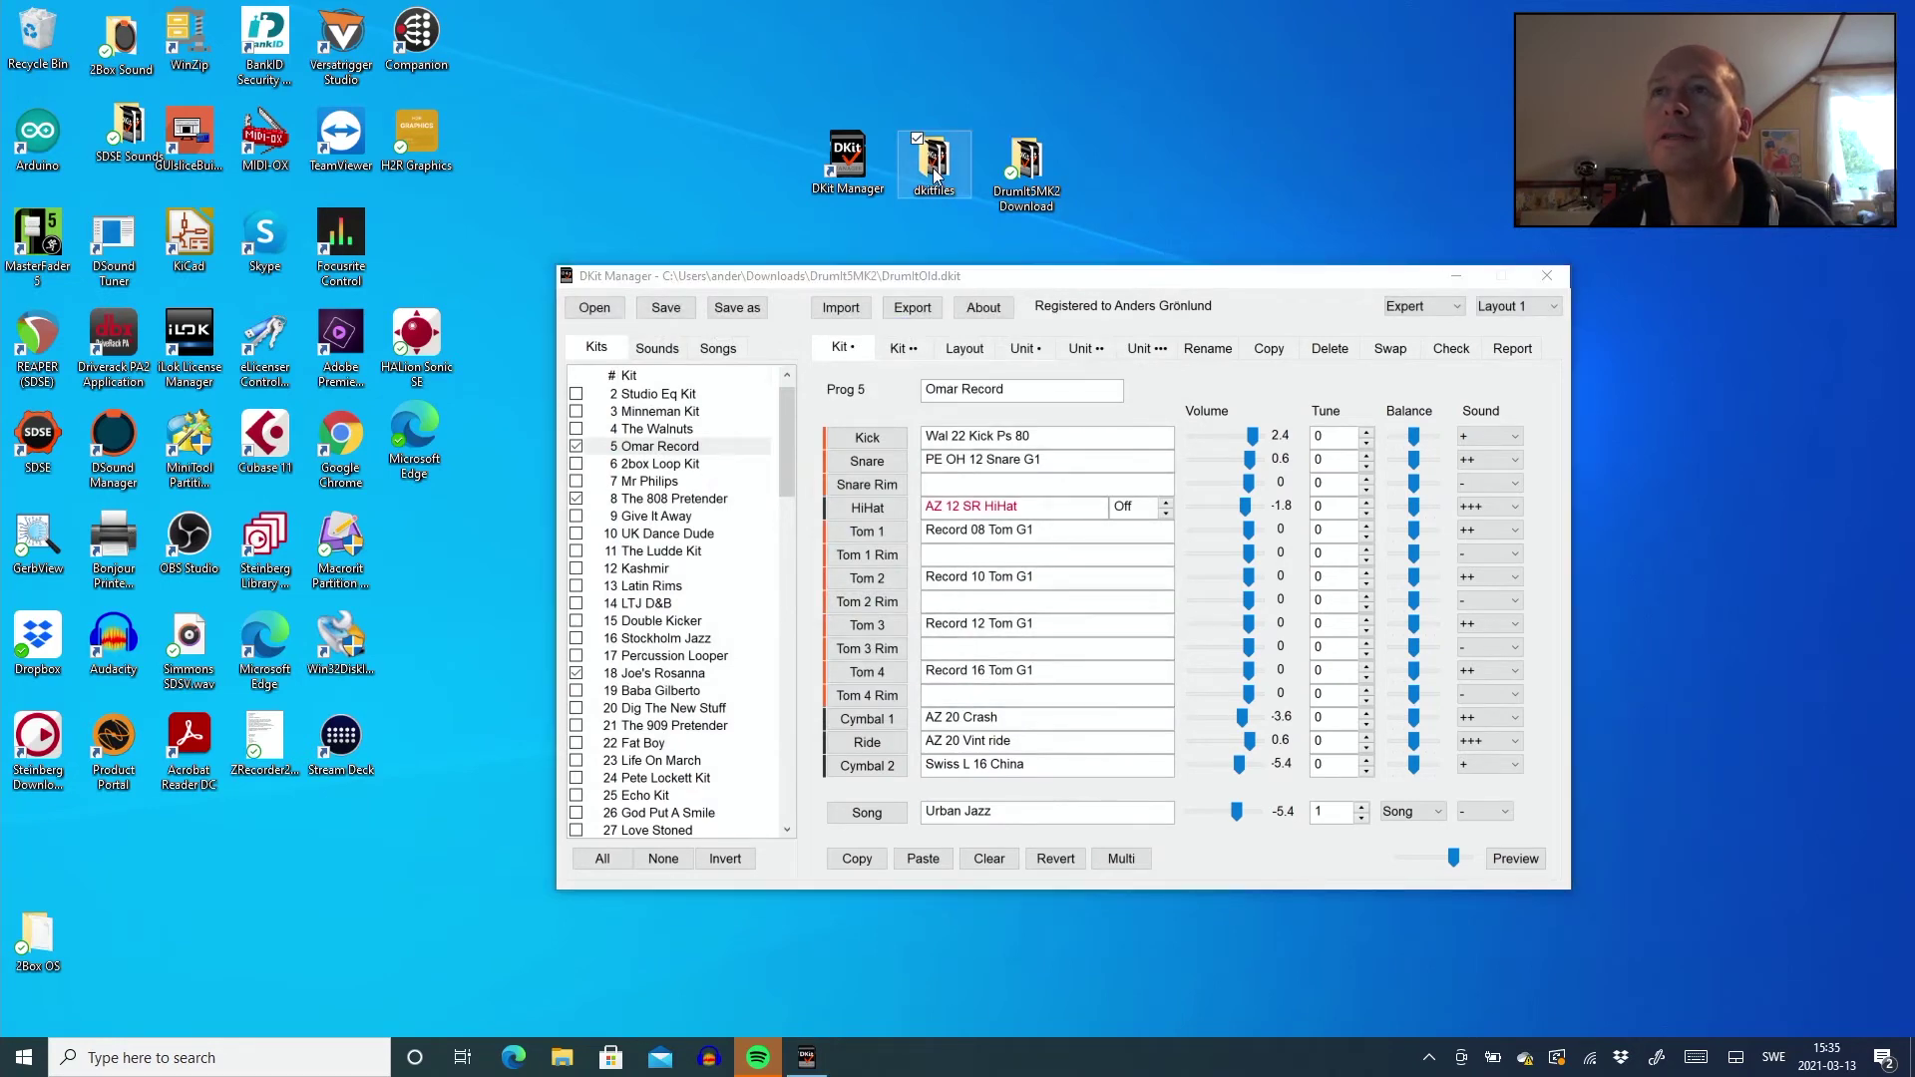
pyautogui.doubleClick(936, 178)
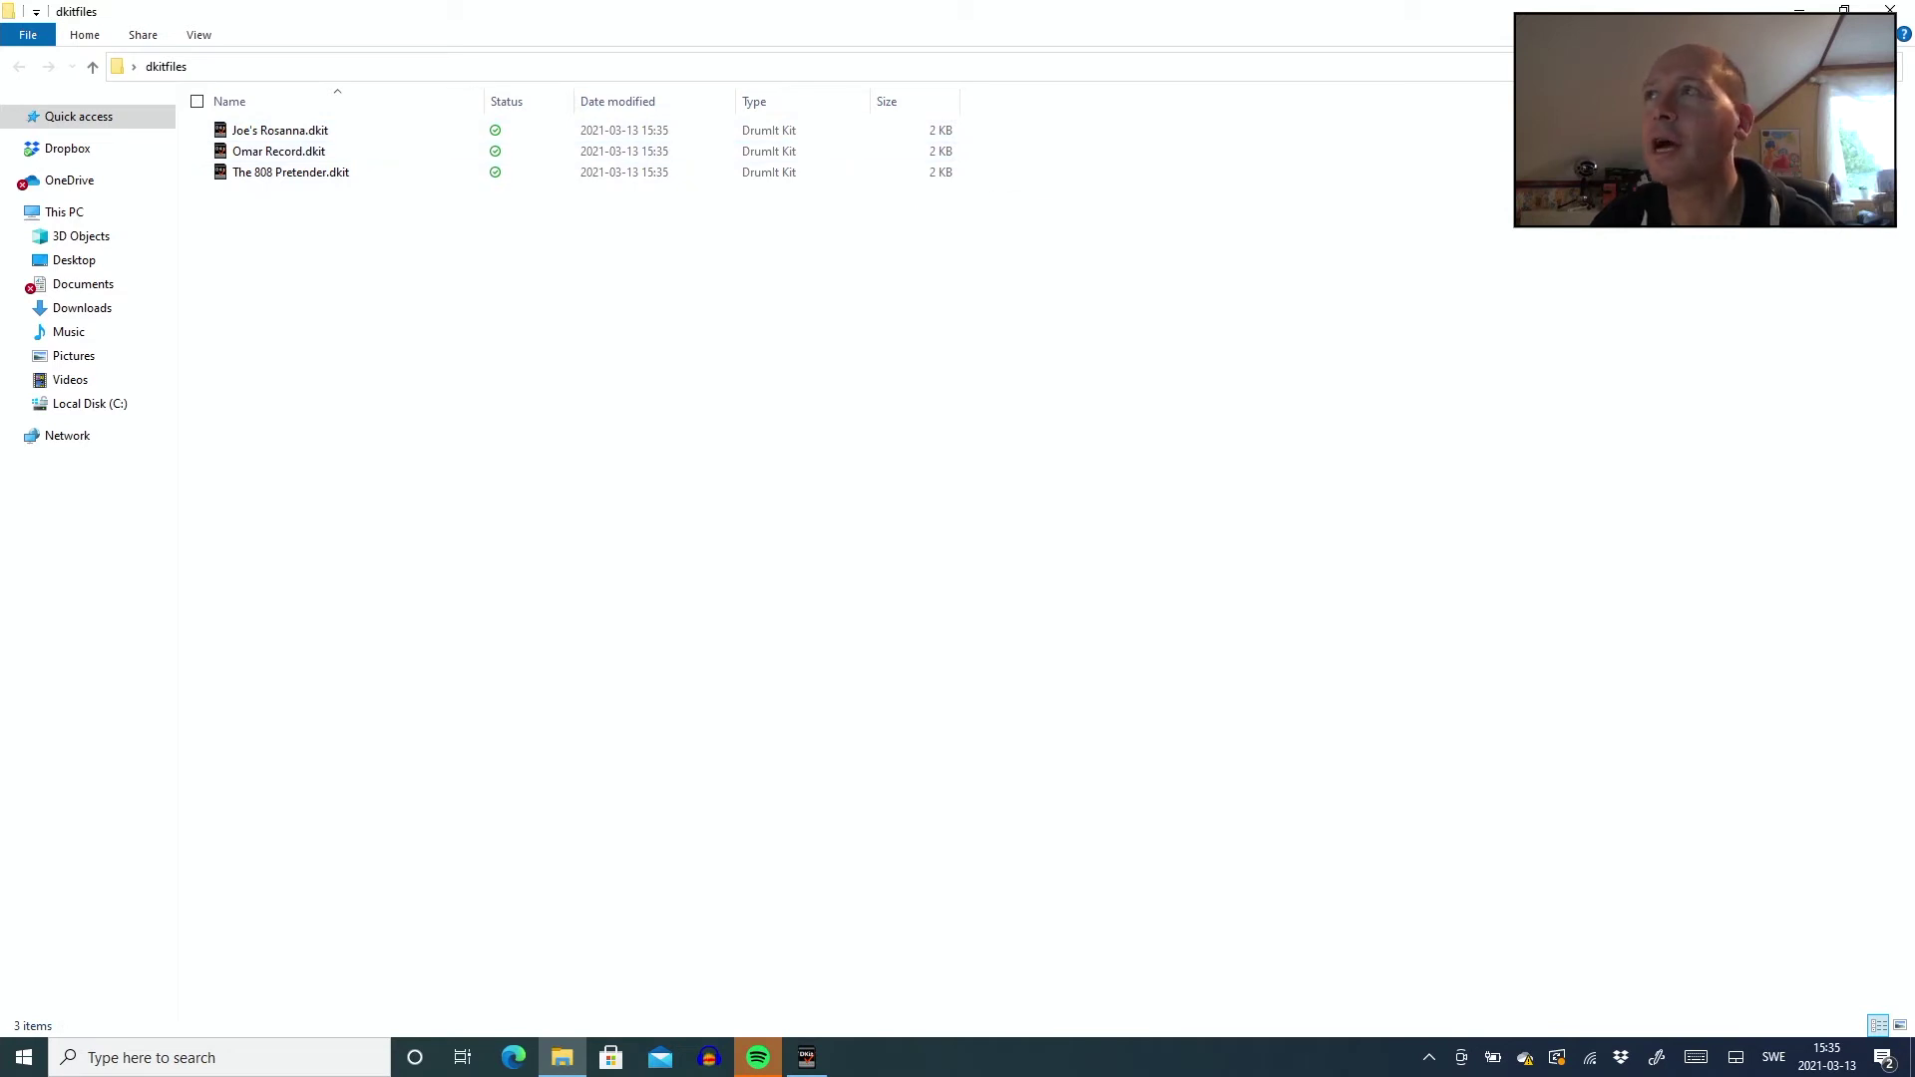
pyautogui.click(1902, 10)
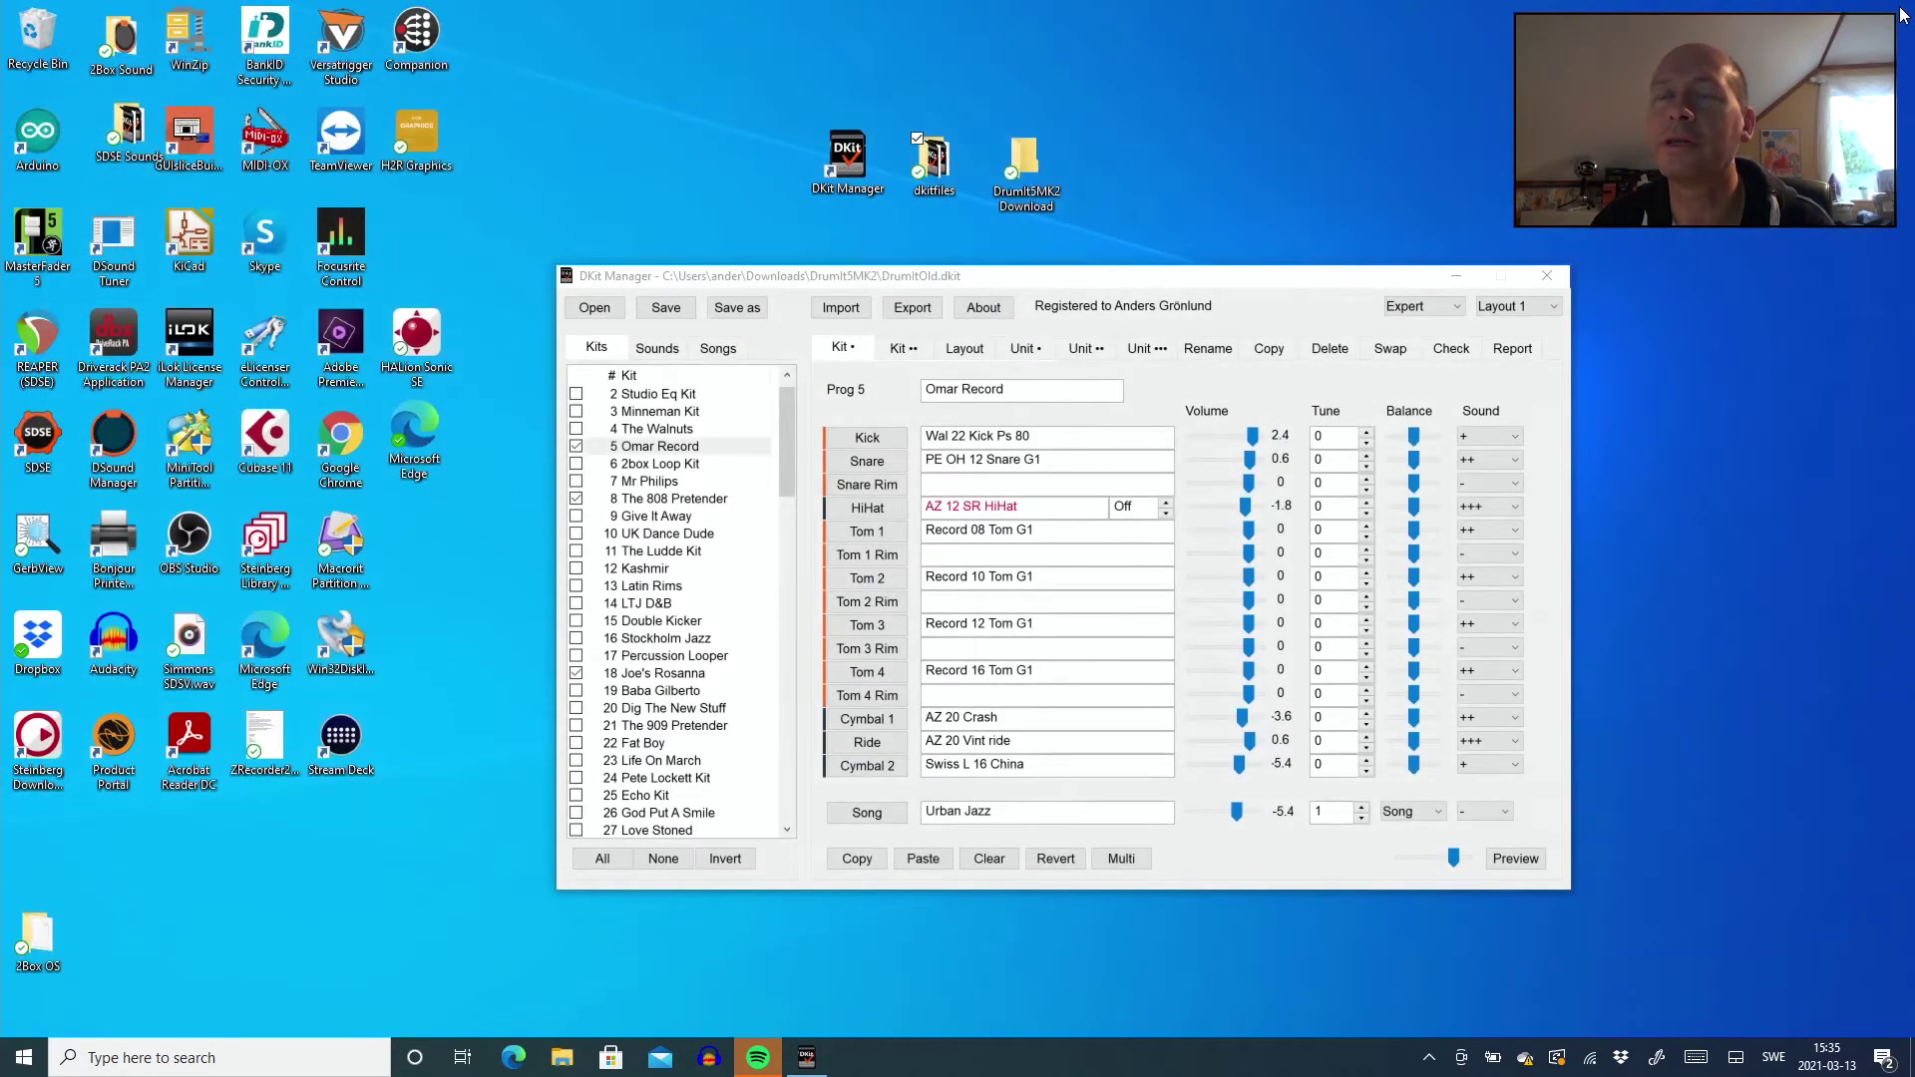
pyautogui.click(595, 309)
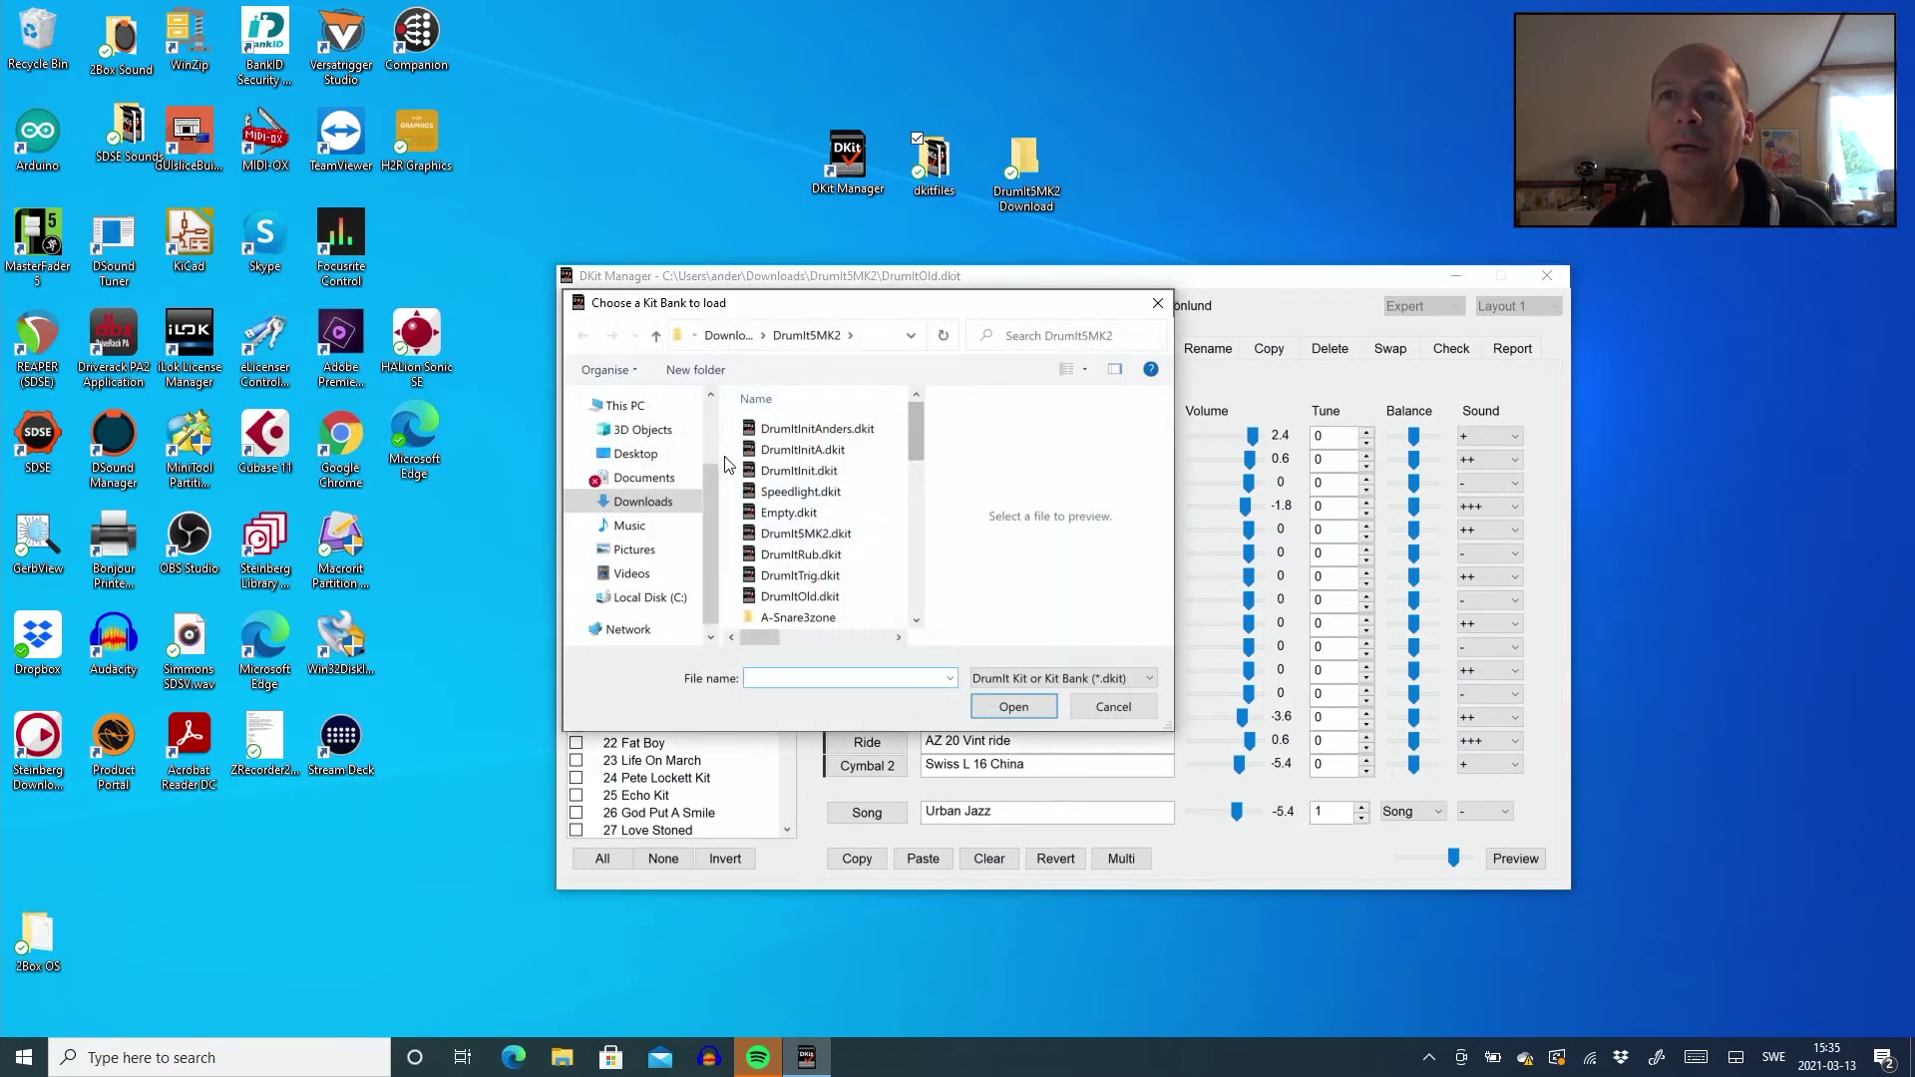
# Step: Load Joe's Rosanna.dkit from Desktop\dkitfiles as a single kit
pyautogui.click(646, 460)
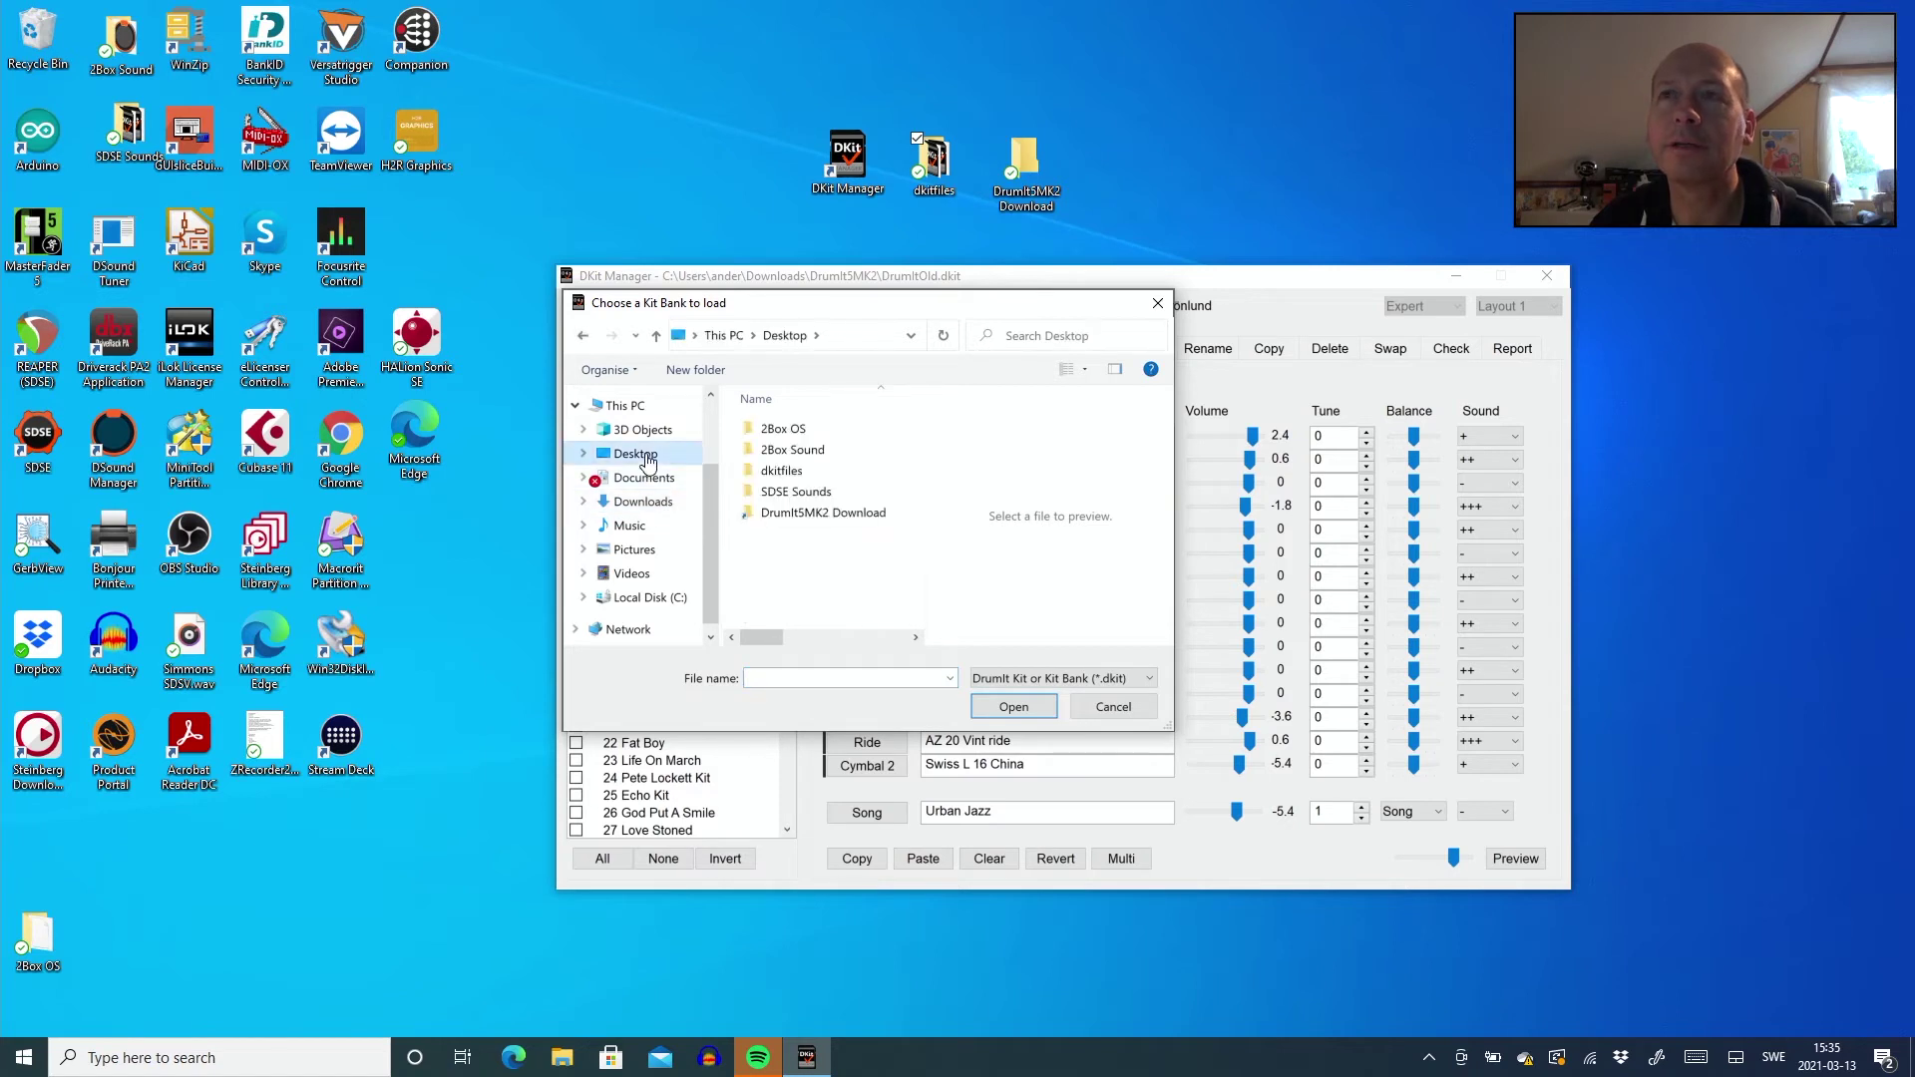
pyautogui.doubleClick(833, 468)
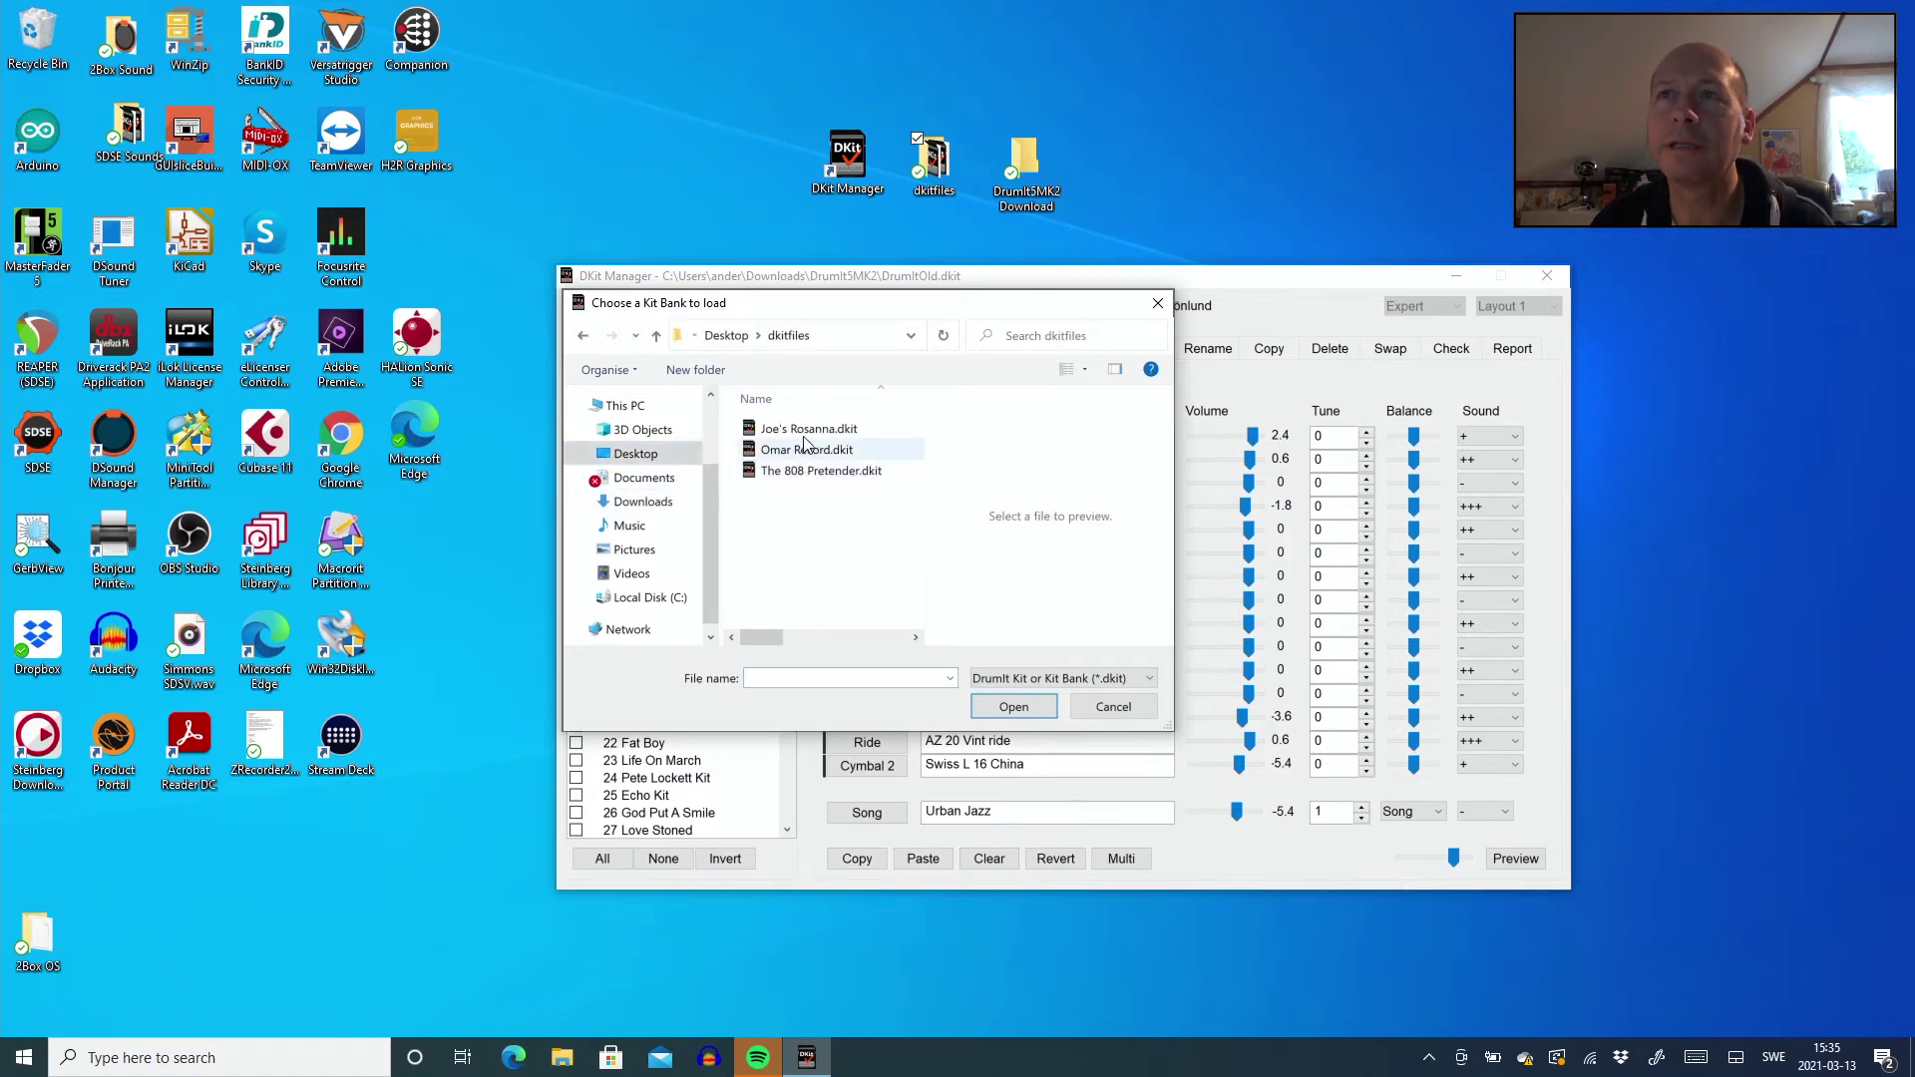
pyautogui.doubleClick(808, 431)
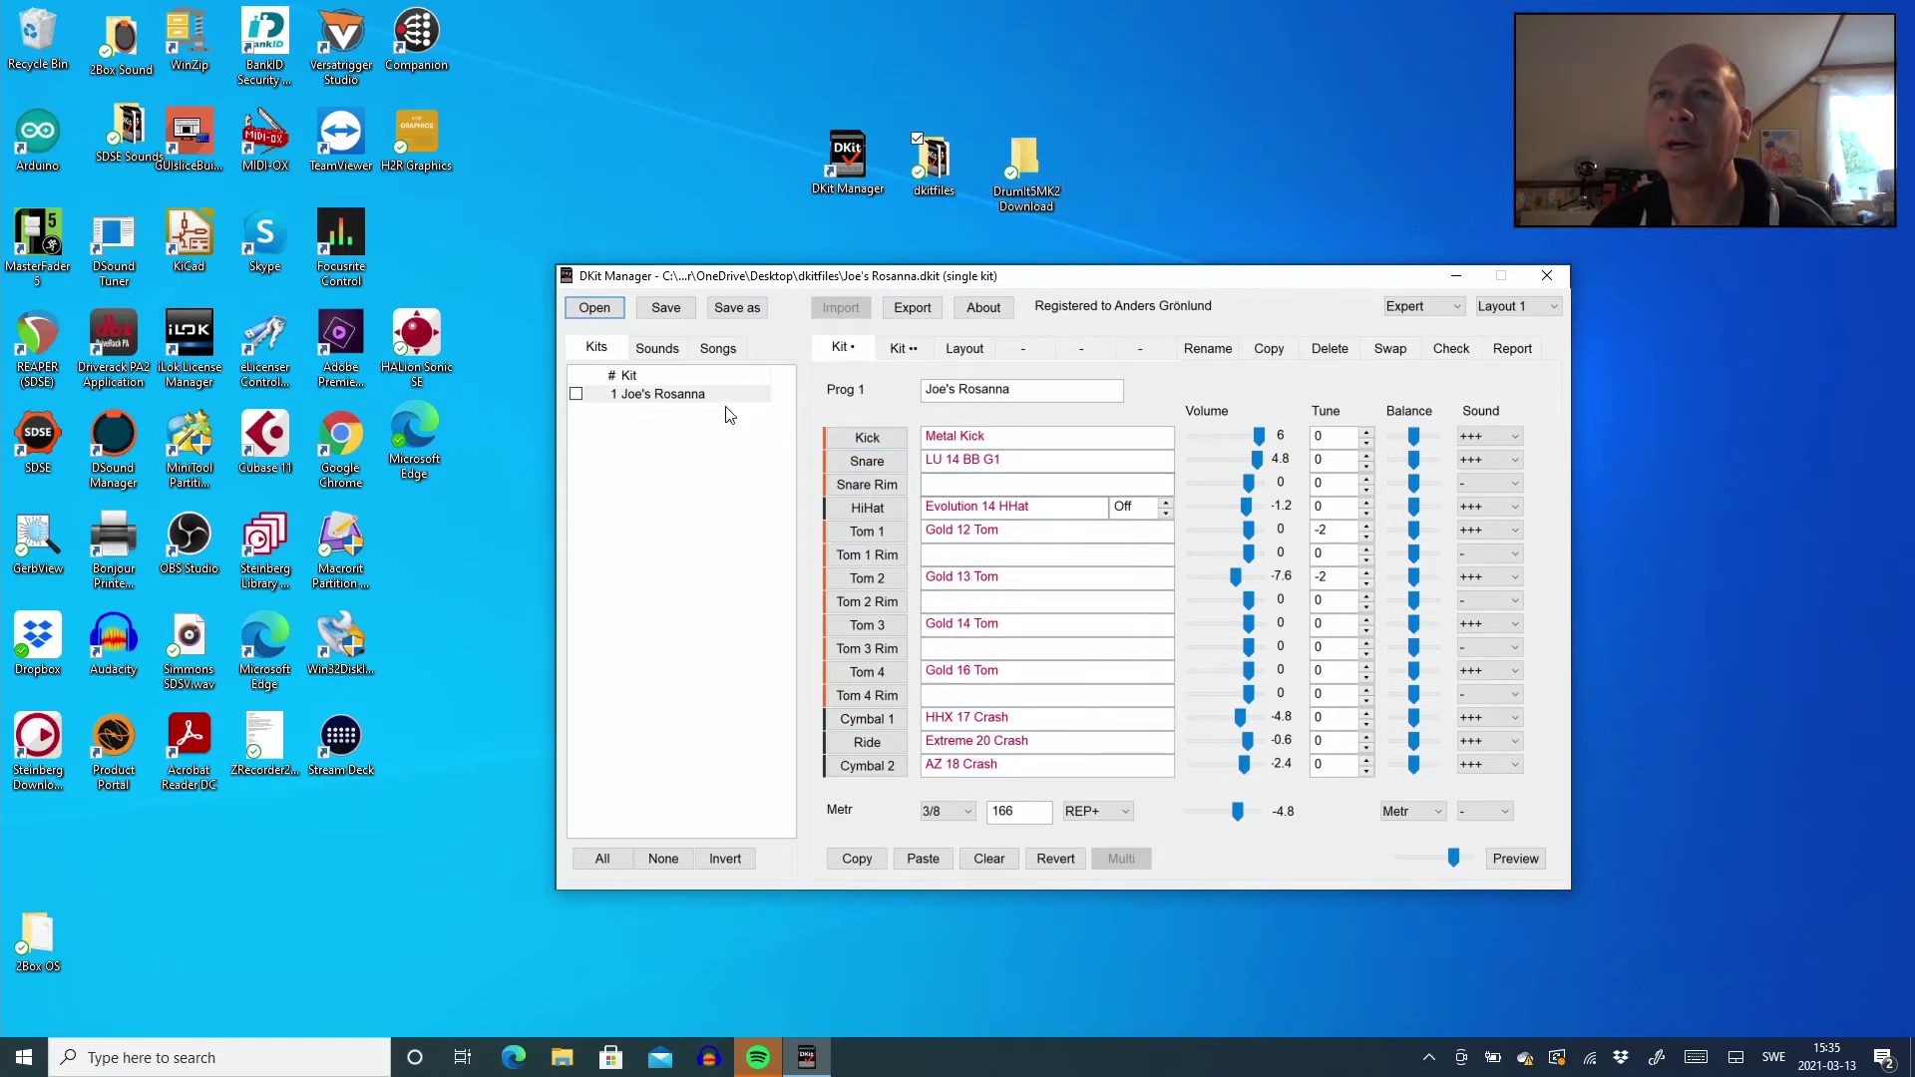
# Step: Load DrumItInitAnders.dkit from Downloads\DrumIt5MK2 and scroll the kit list down to empty slot 75
pyautogui.click(598, 310)
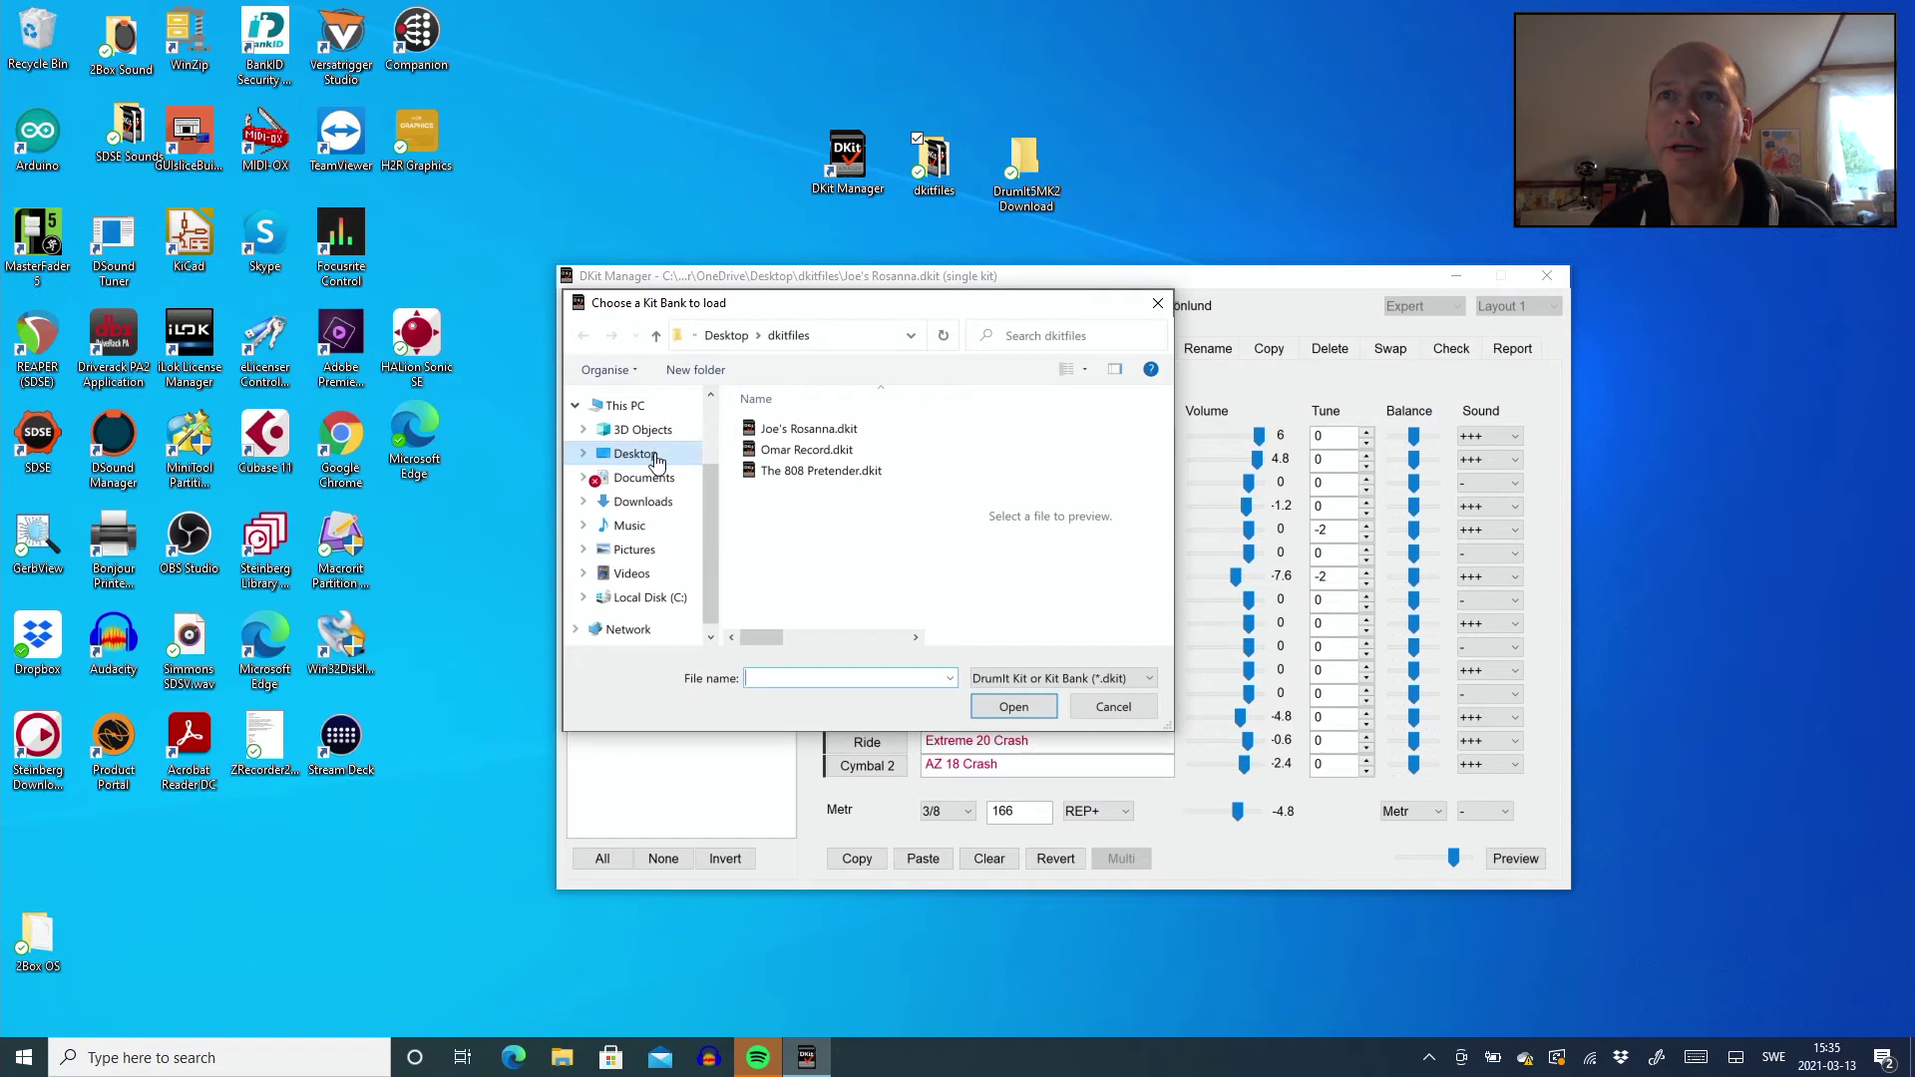
pyautogui.click(644, 597)
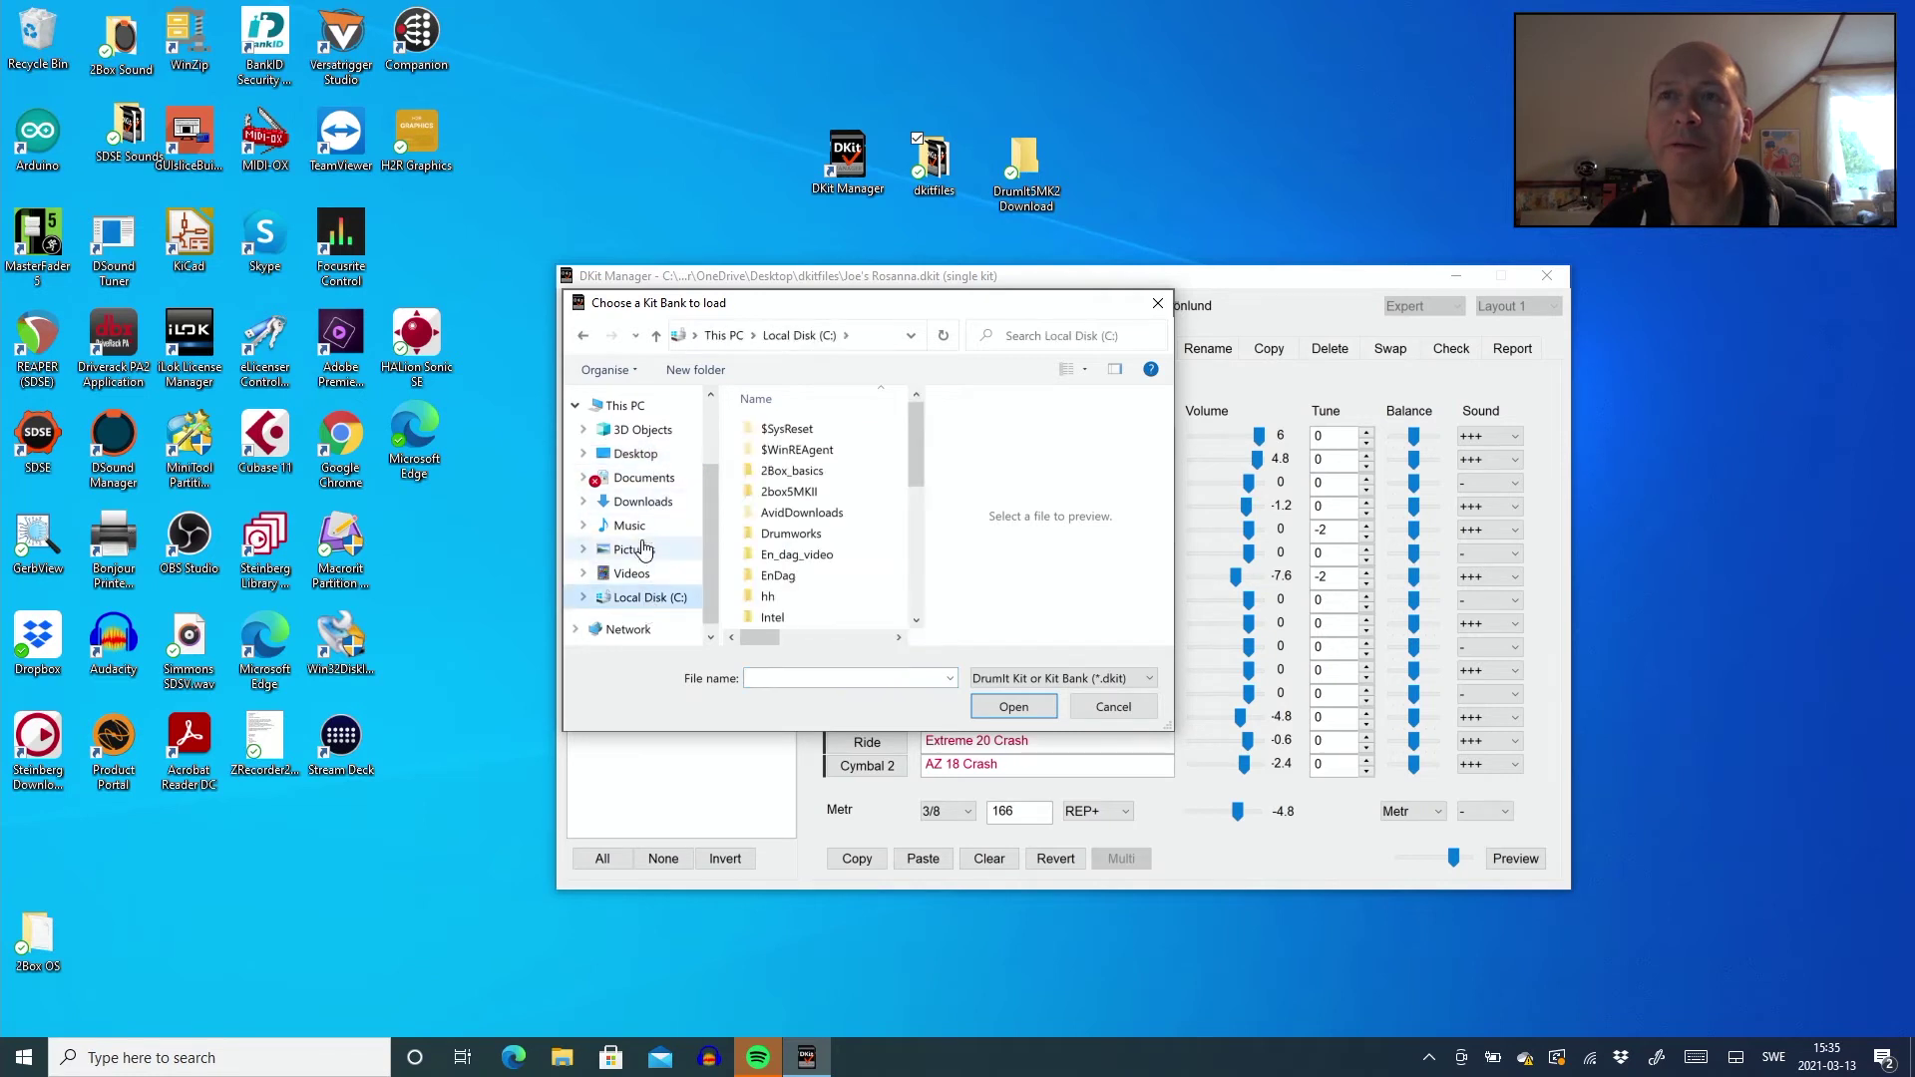
pyautogui.click(641, 502)
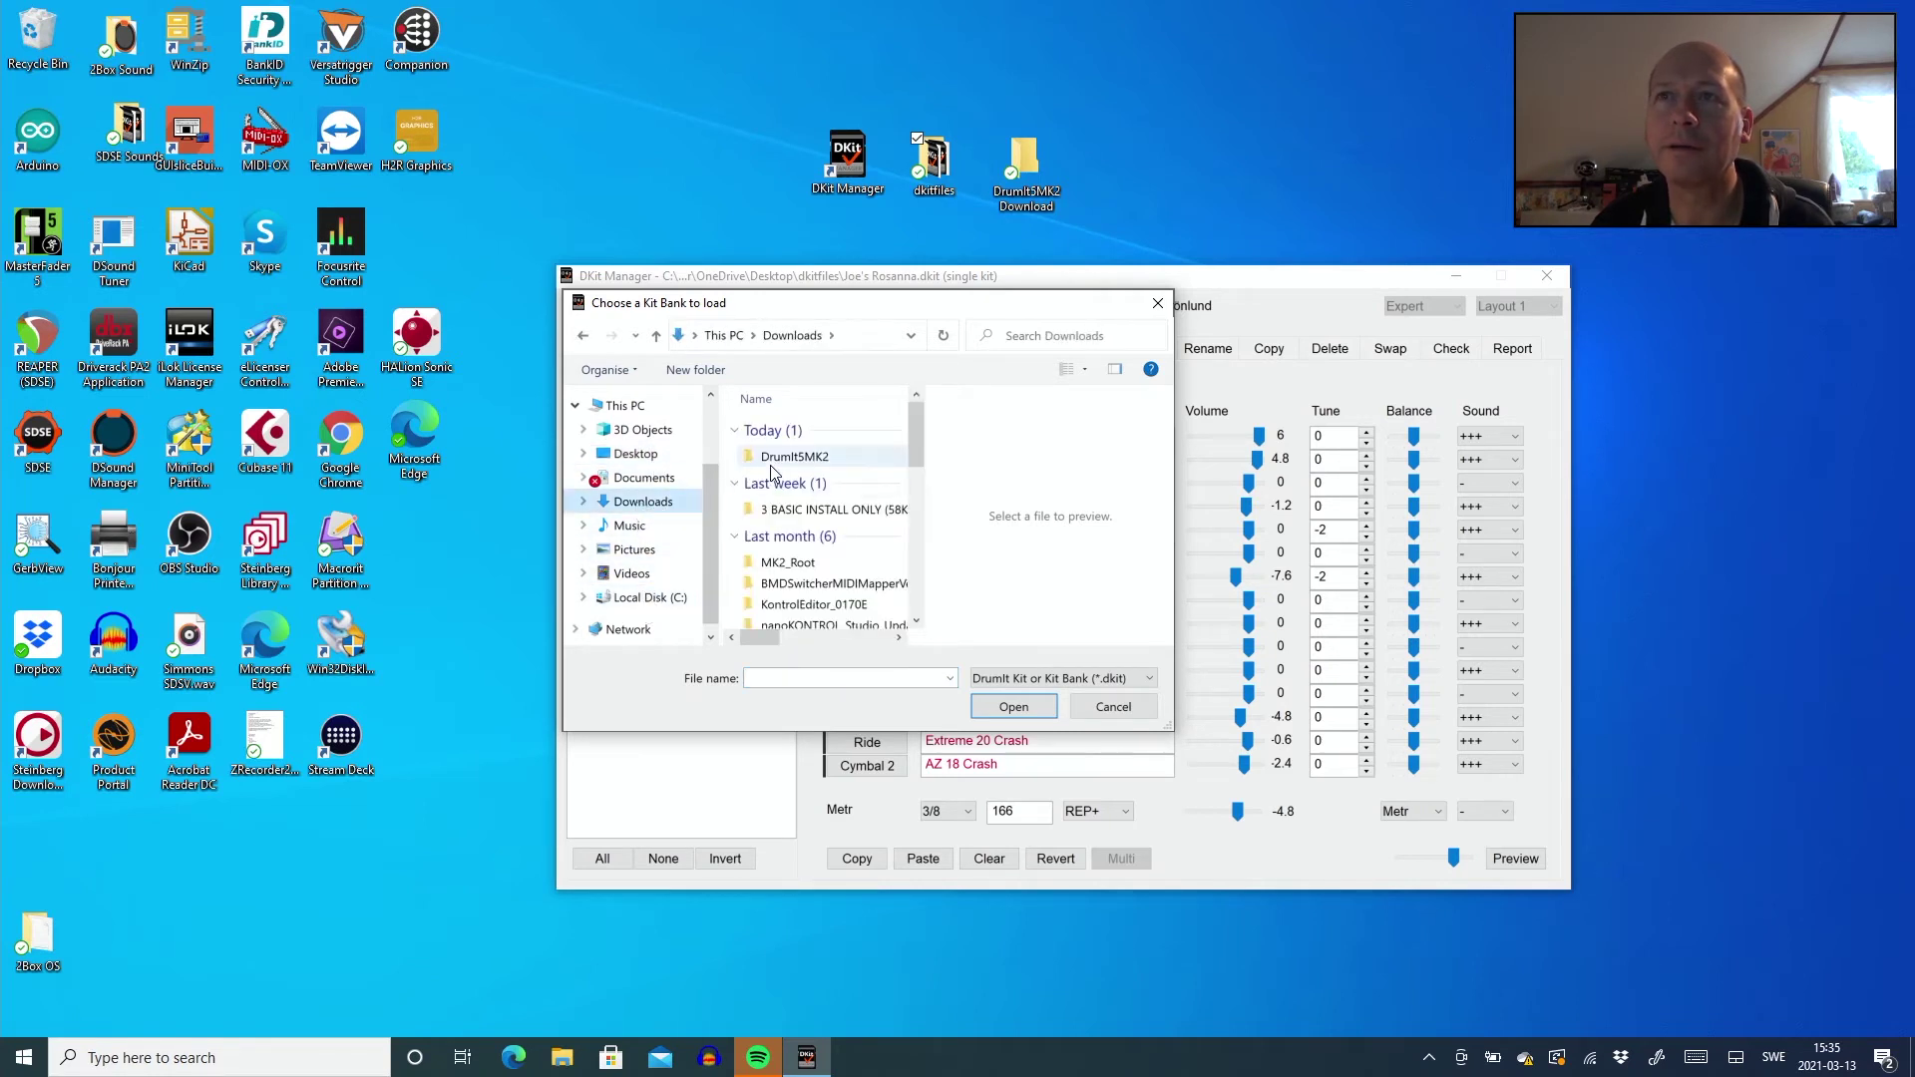
pyautogui.doubleClick(788, 457)
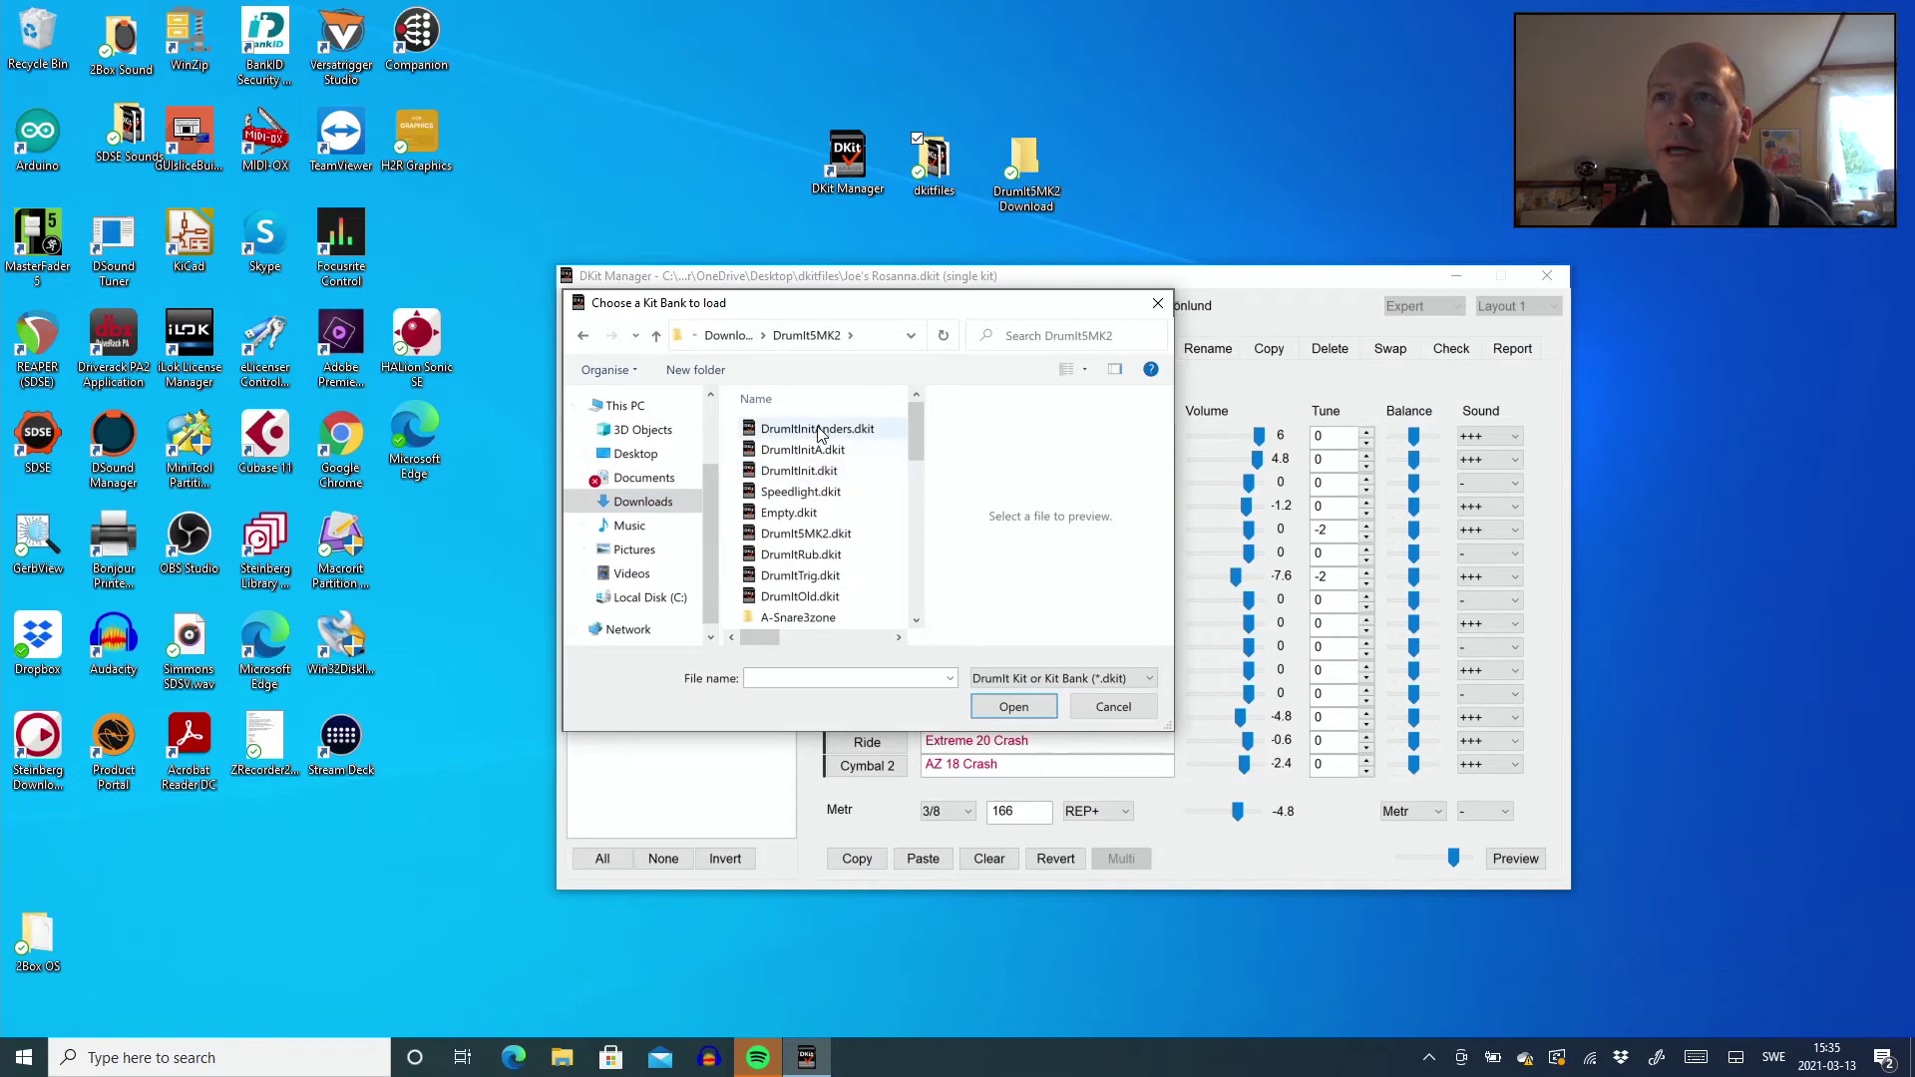
pyautogui.doubleClick(817, 429)
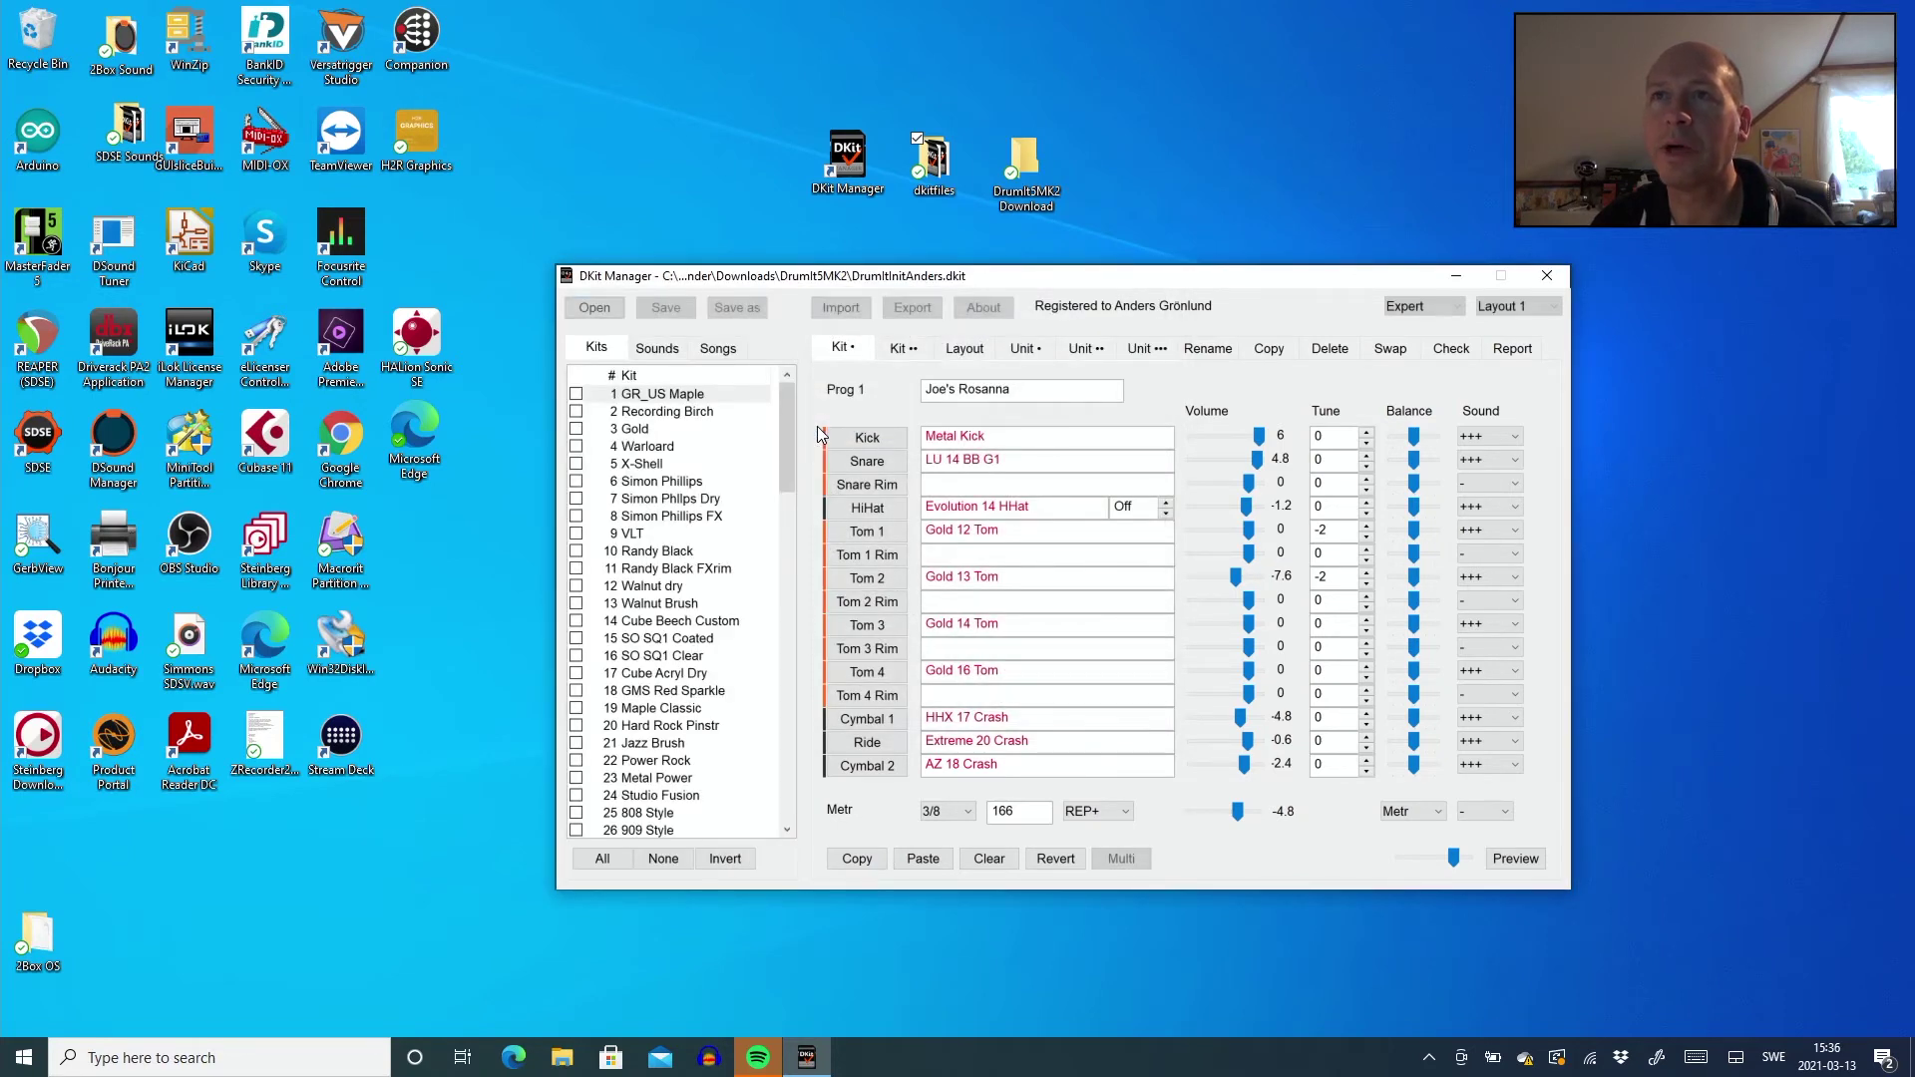
pyautogui.moveTo(781, 432); pyautogui.dragTo(769, 703)
# Step: Import all three kits from Desktop\dkitfiles into slots 75–77, then view 76 Omar Record
pyautogui.click(622, 644)
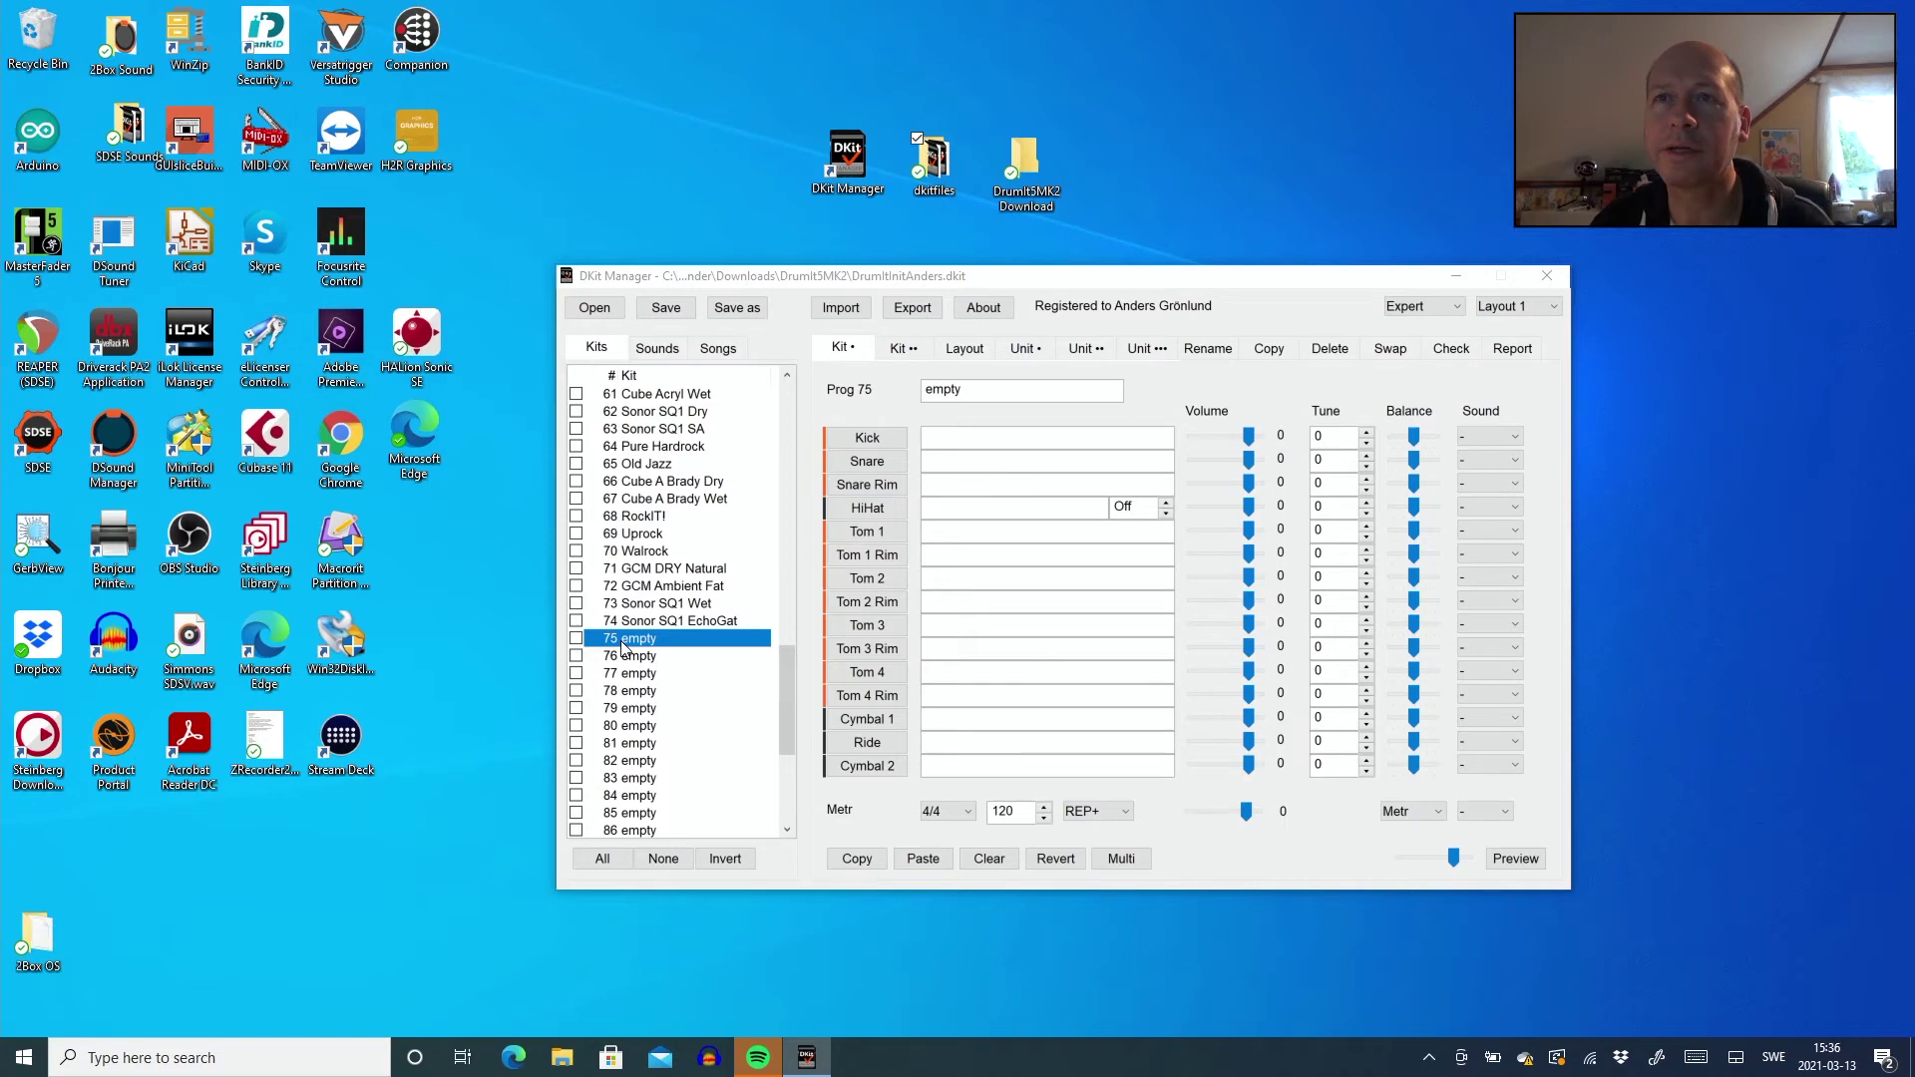
pyautogui.click(848, 311)
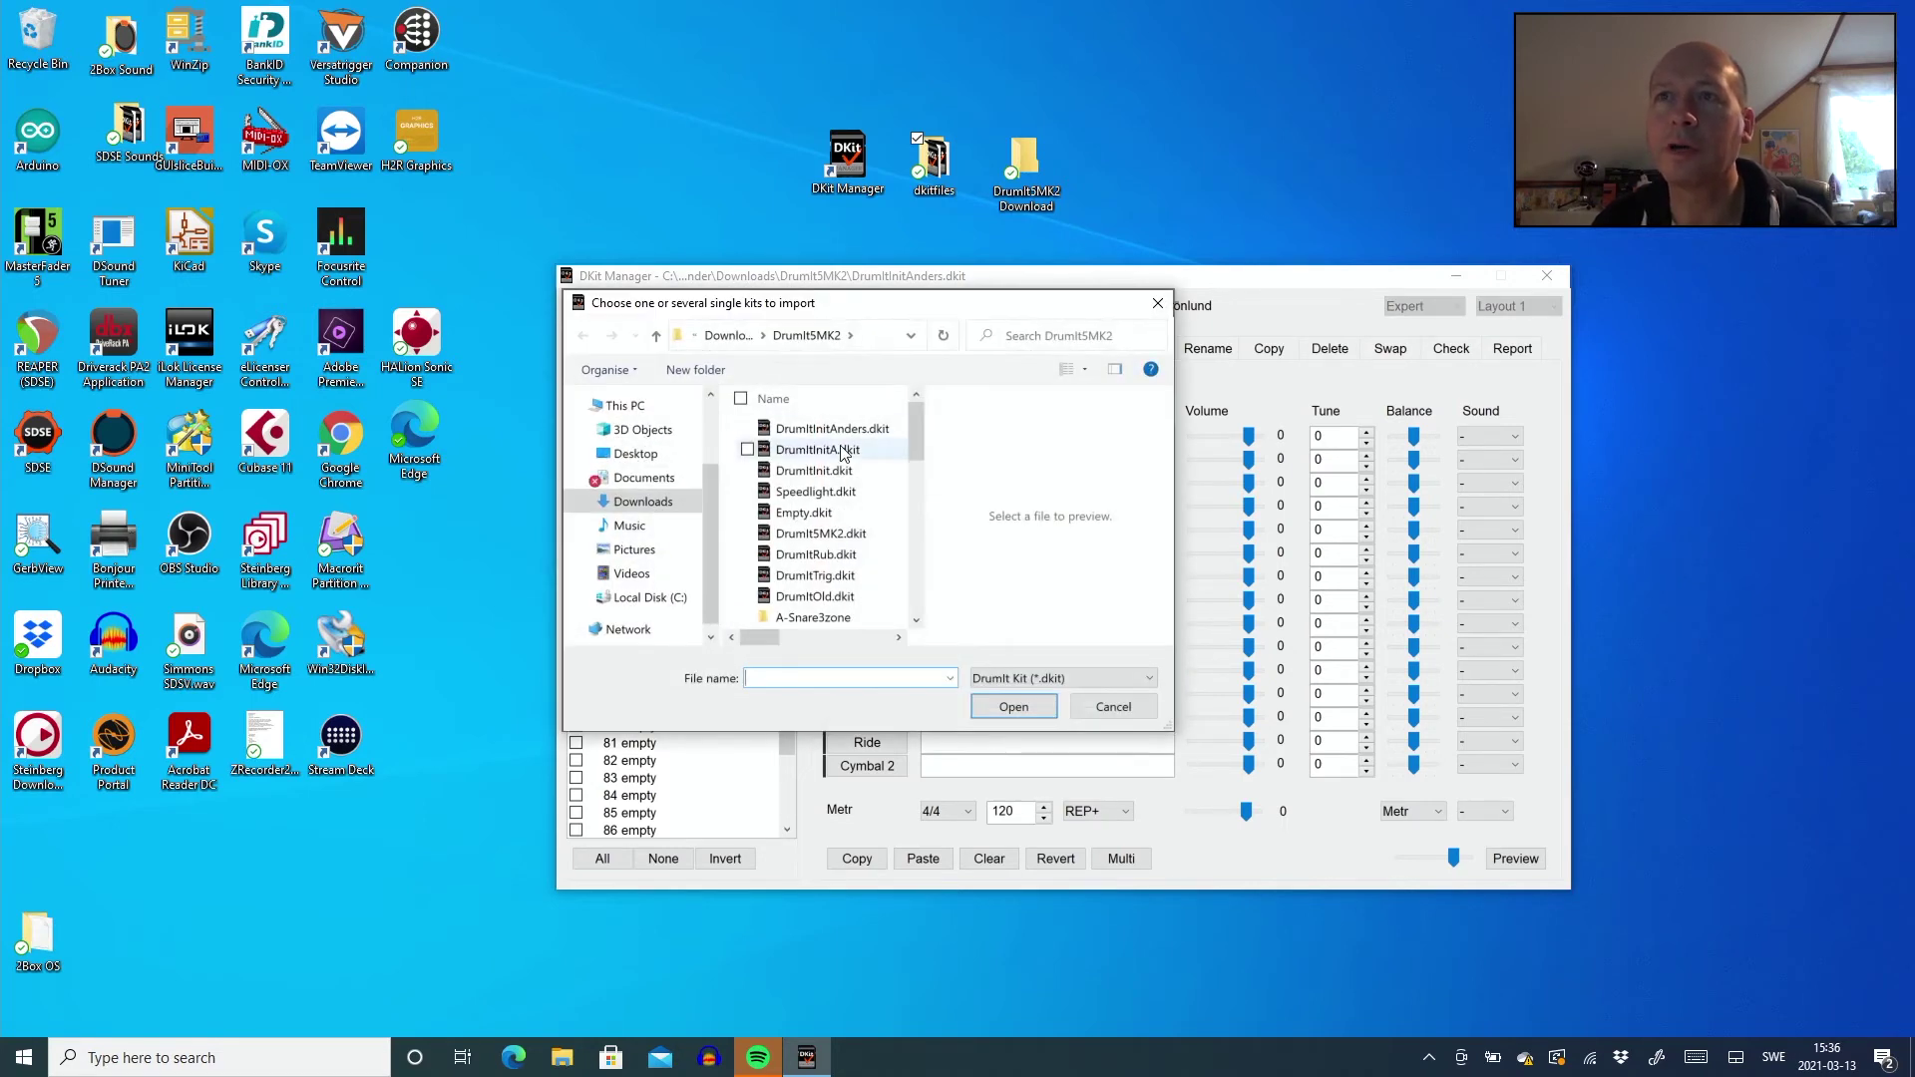
pyautogui.click(649, 459)
pyautogui.doubleClick(797, 471)
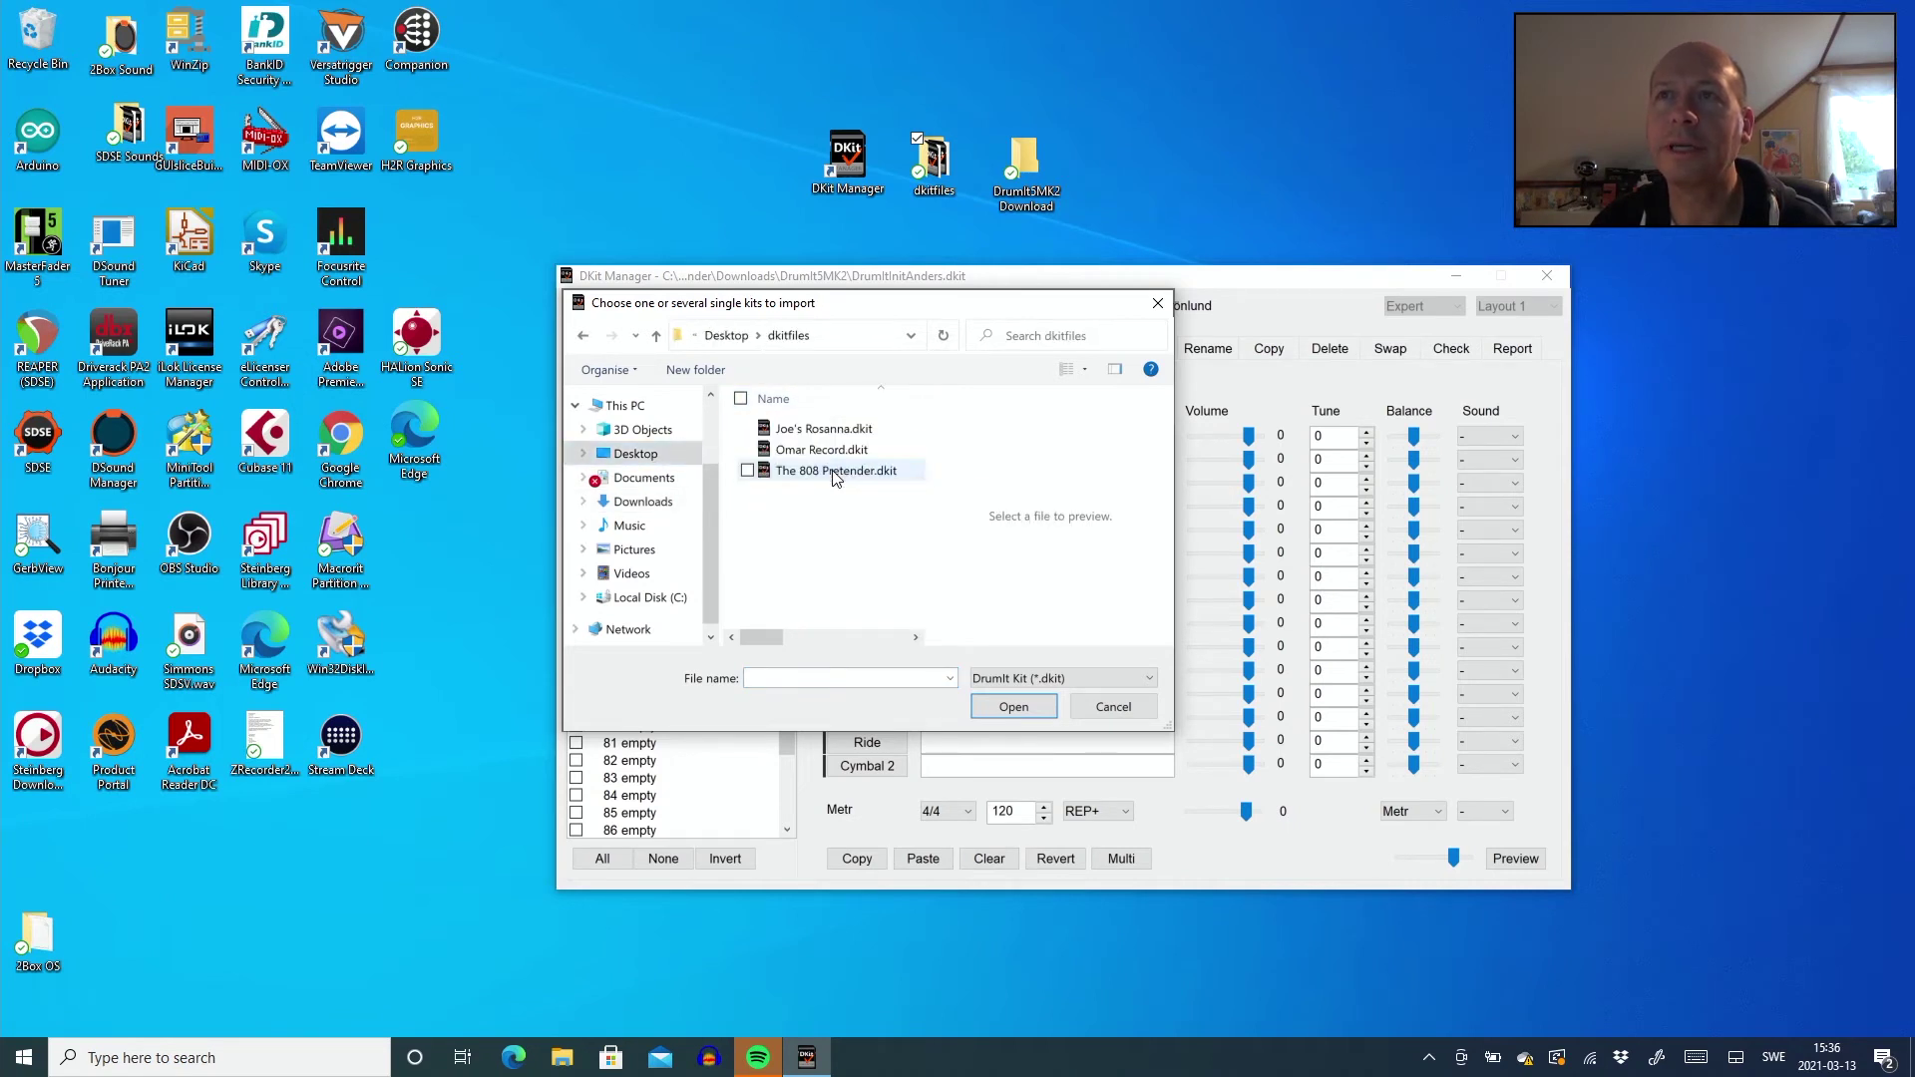
pyautogui.click(813, 431)
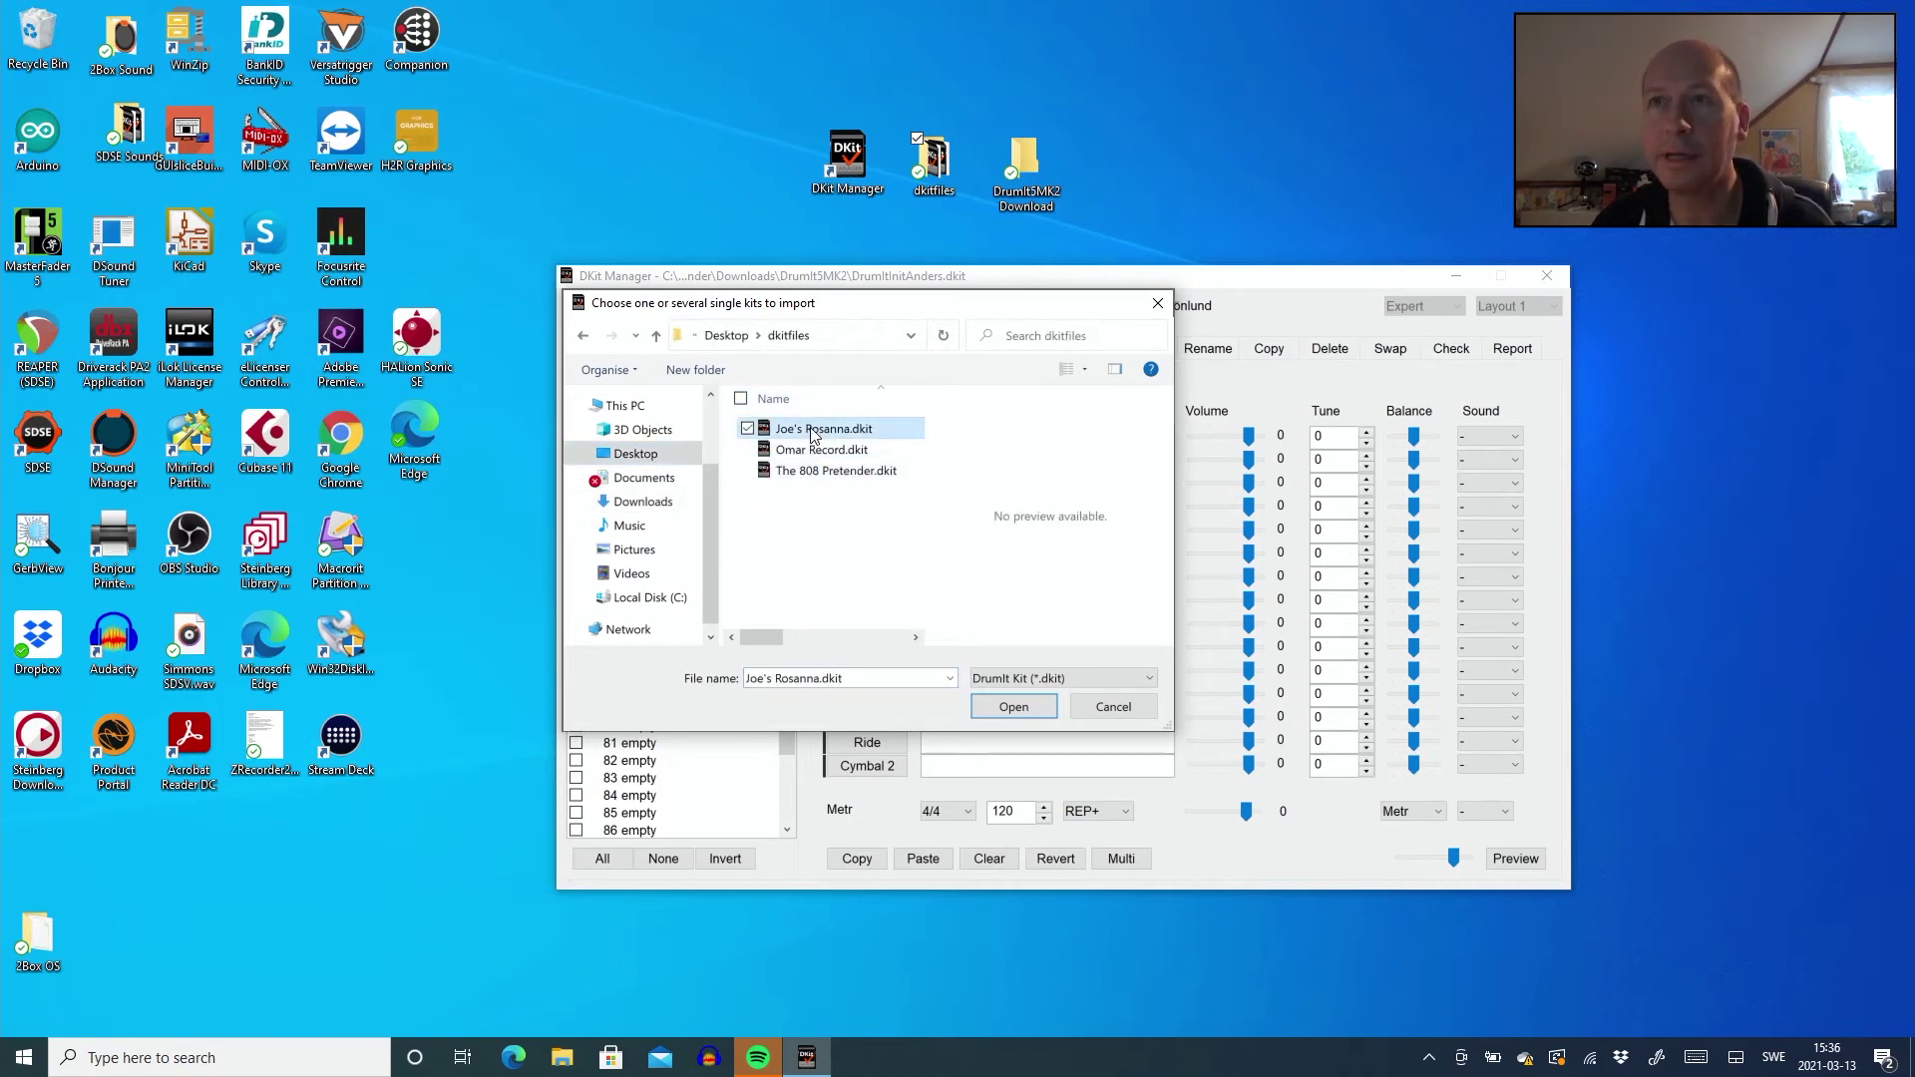
pyautogui.hotkey('ctrl', 'a')
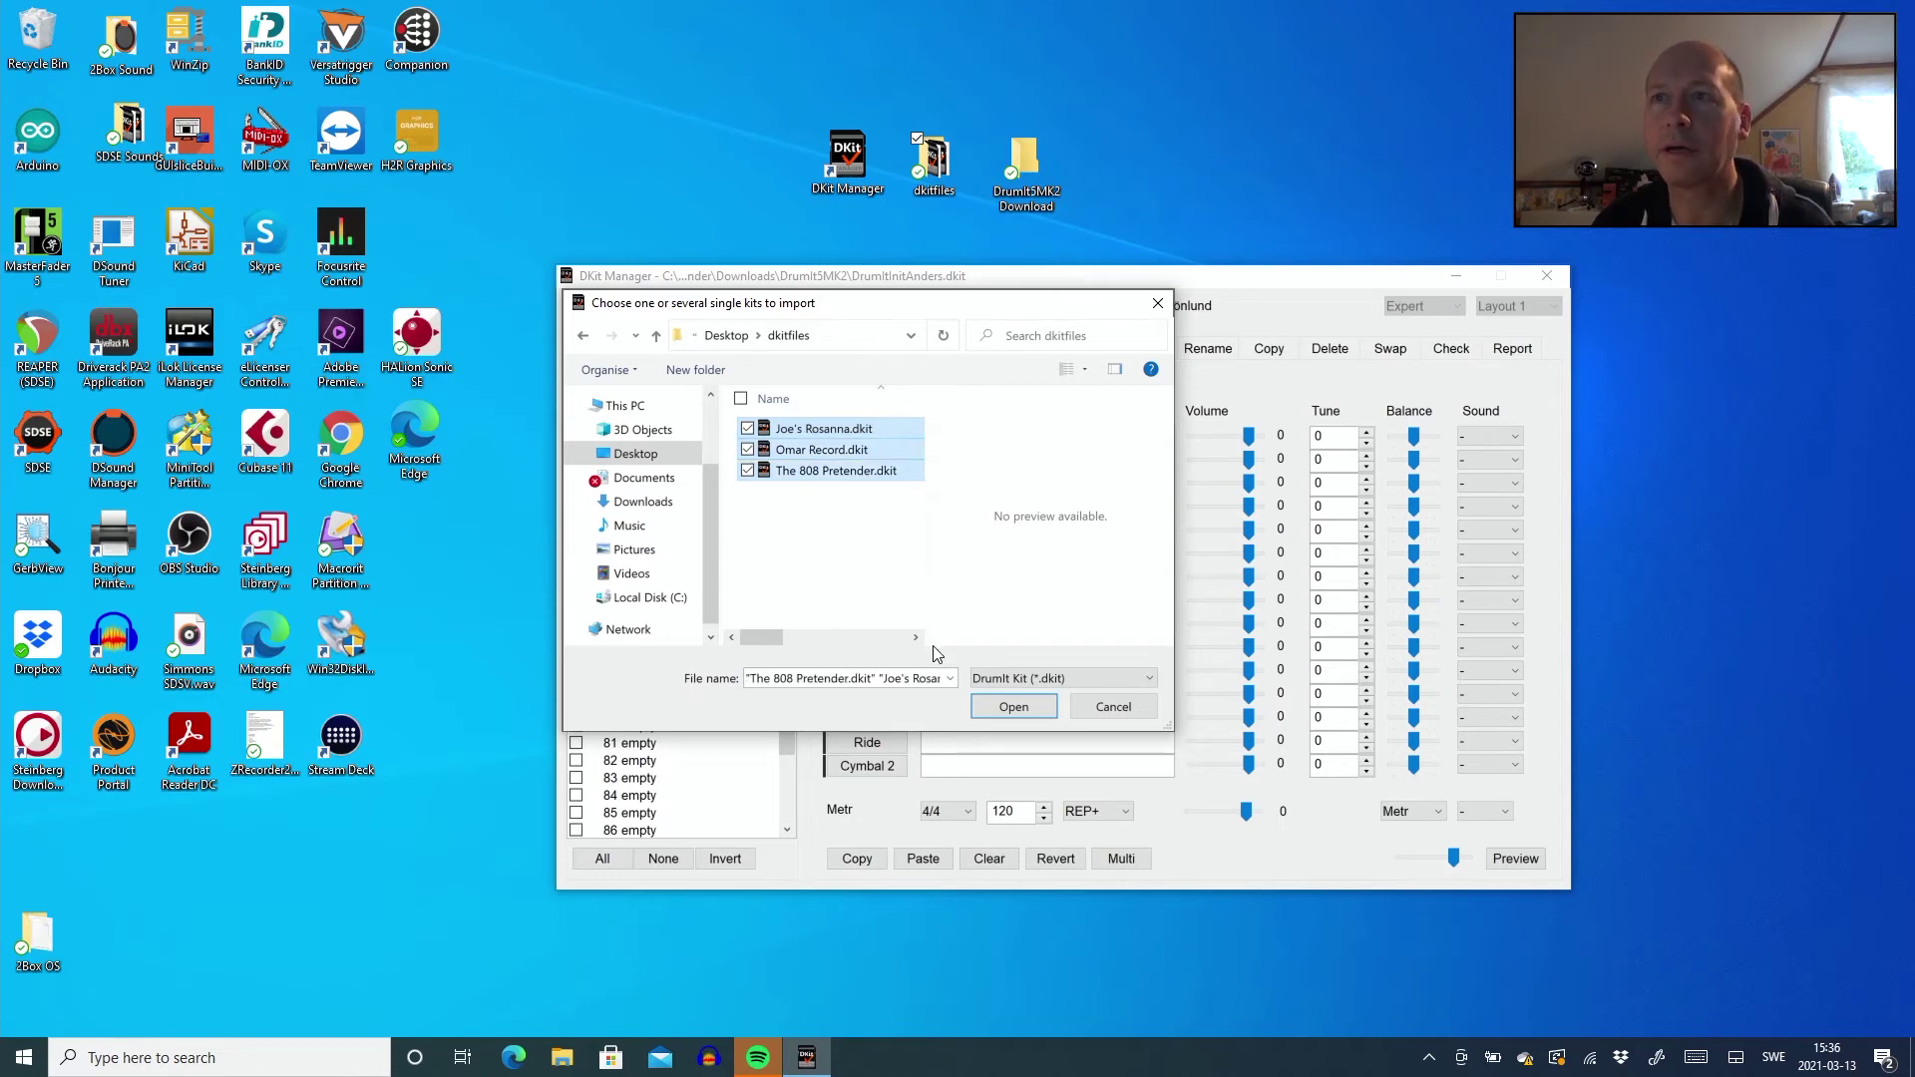
pyautogui.click(1001, 708)
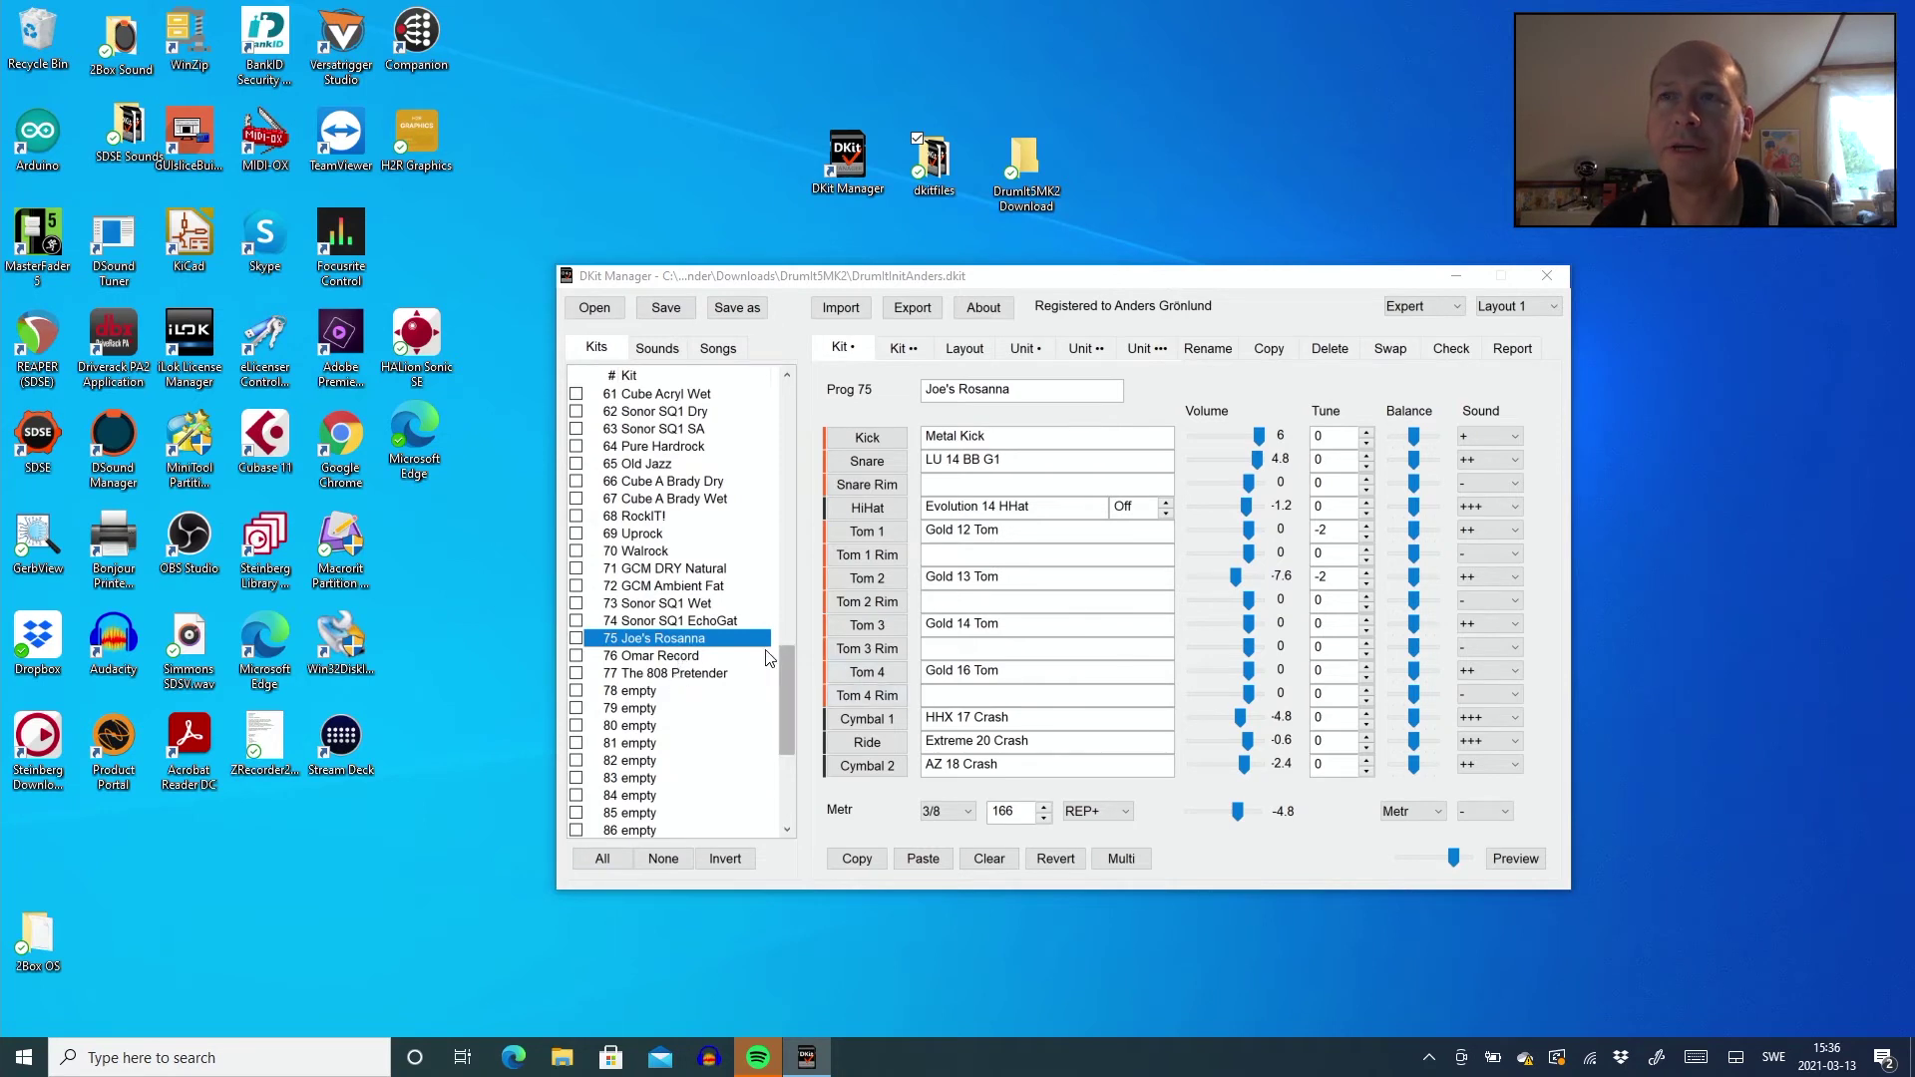
pyautogui.click(724, 657)
# Step: Check kit 77, then preview Omar Record's Kick, Tom 1 and Tom 3 pads
pyautogui.click(692, 675)
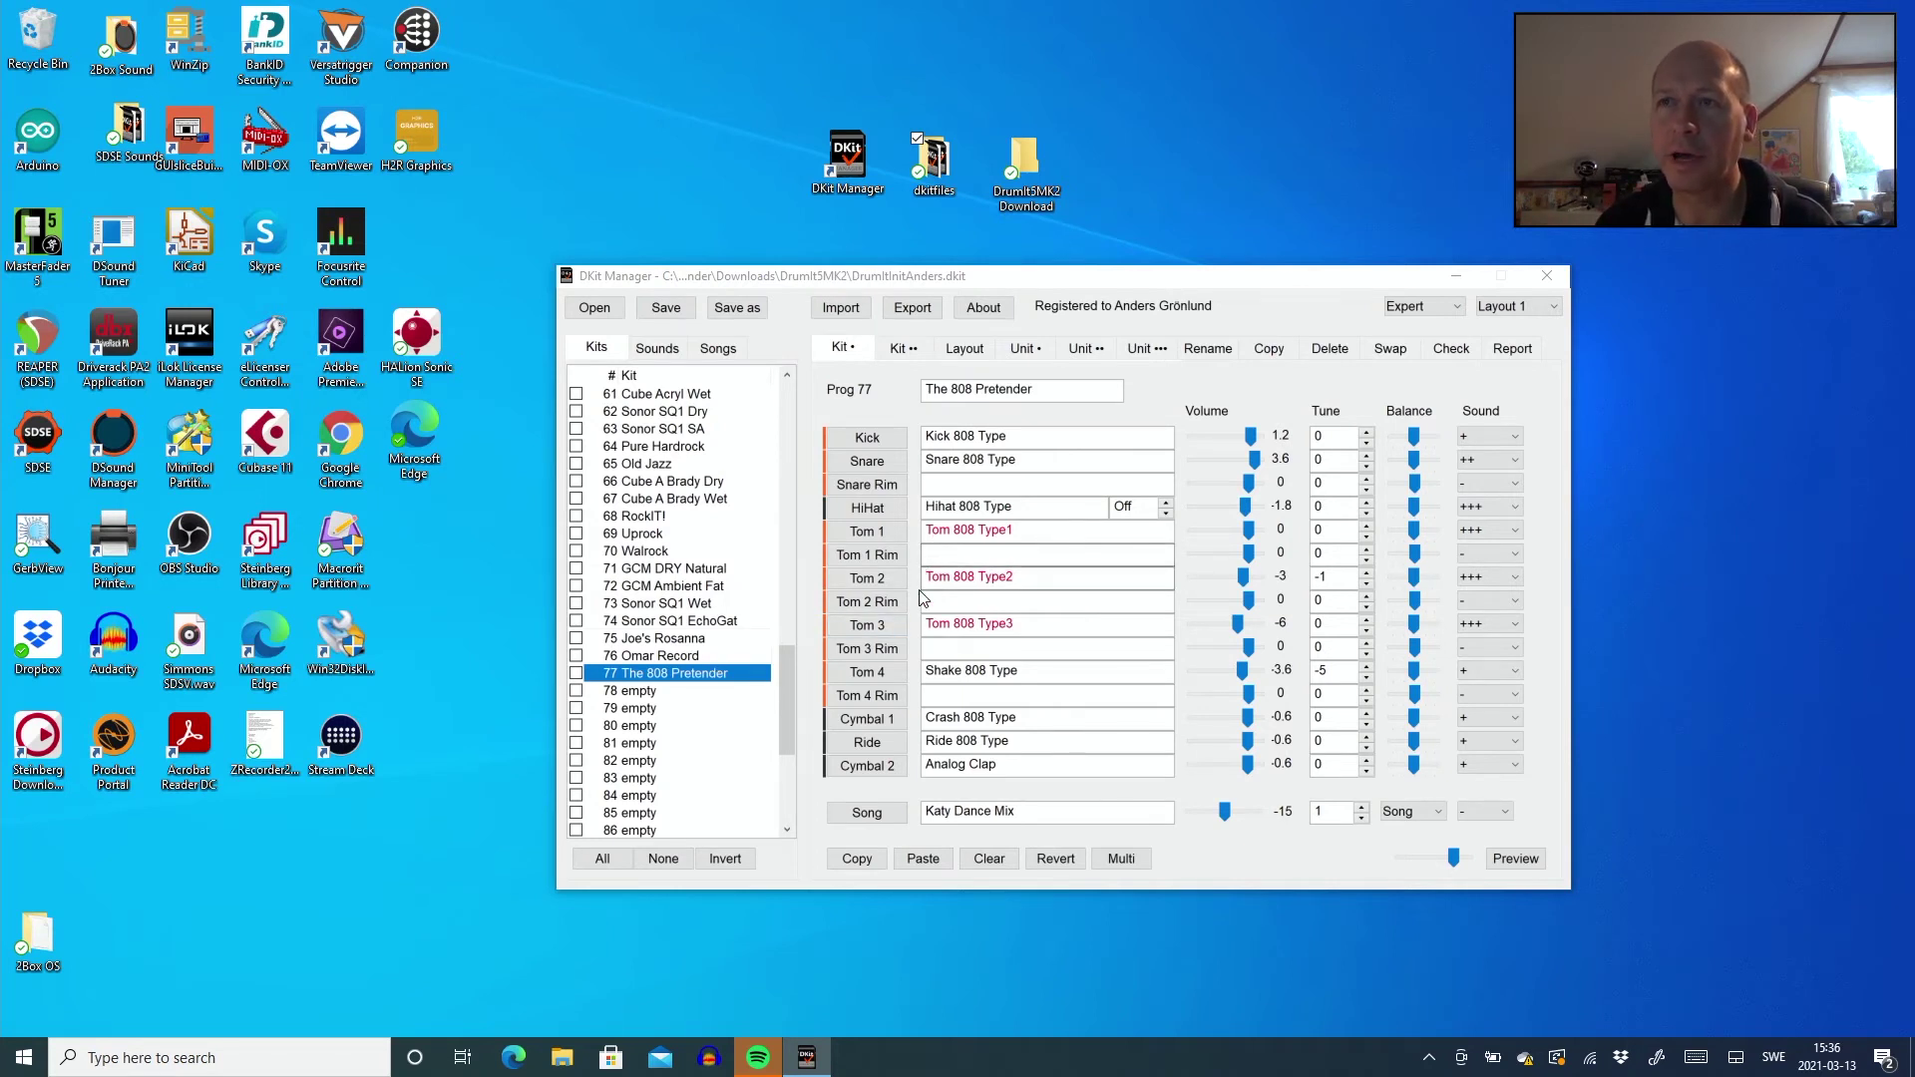
pyautogui.click(697, 655)
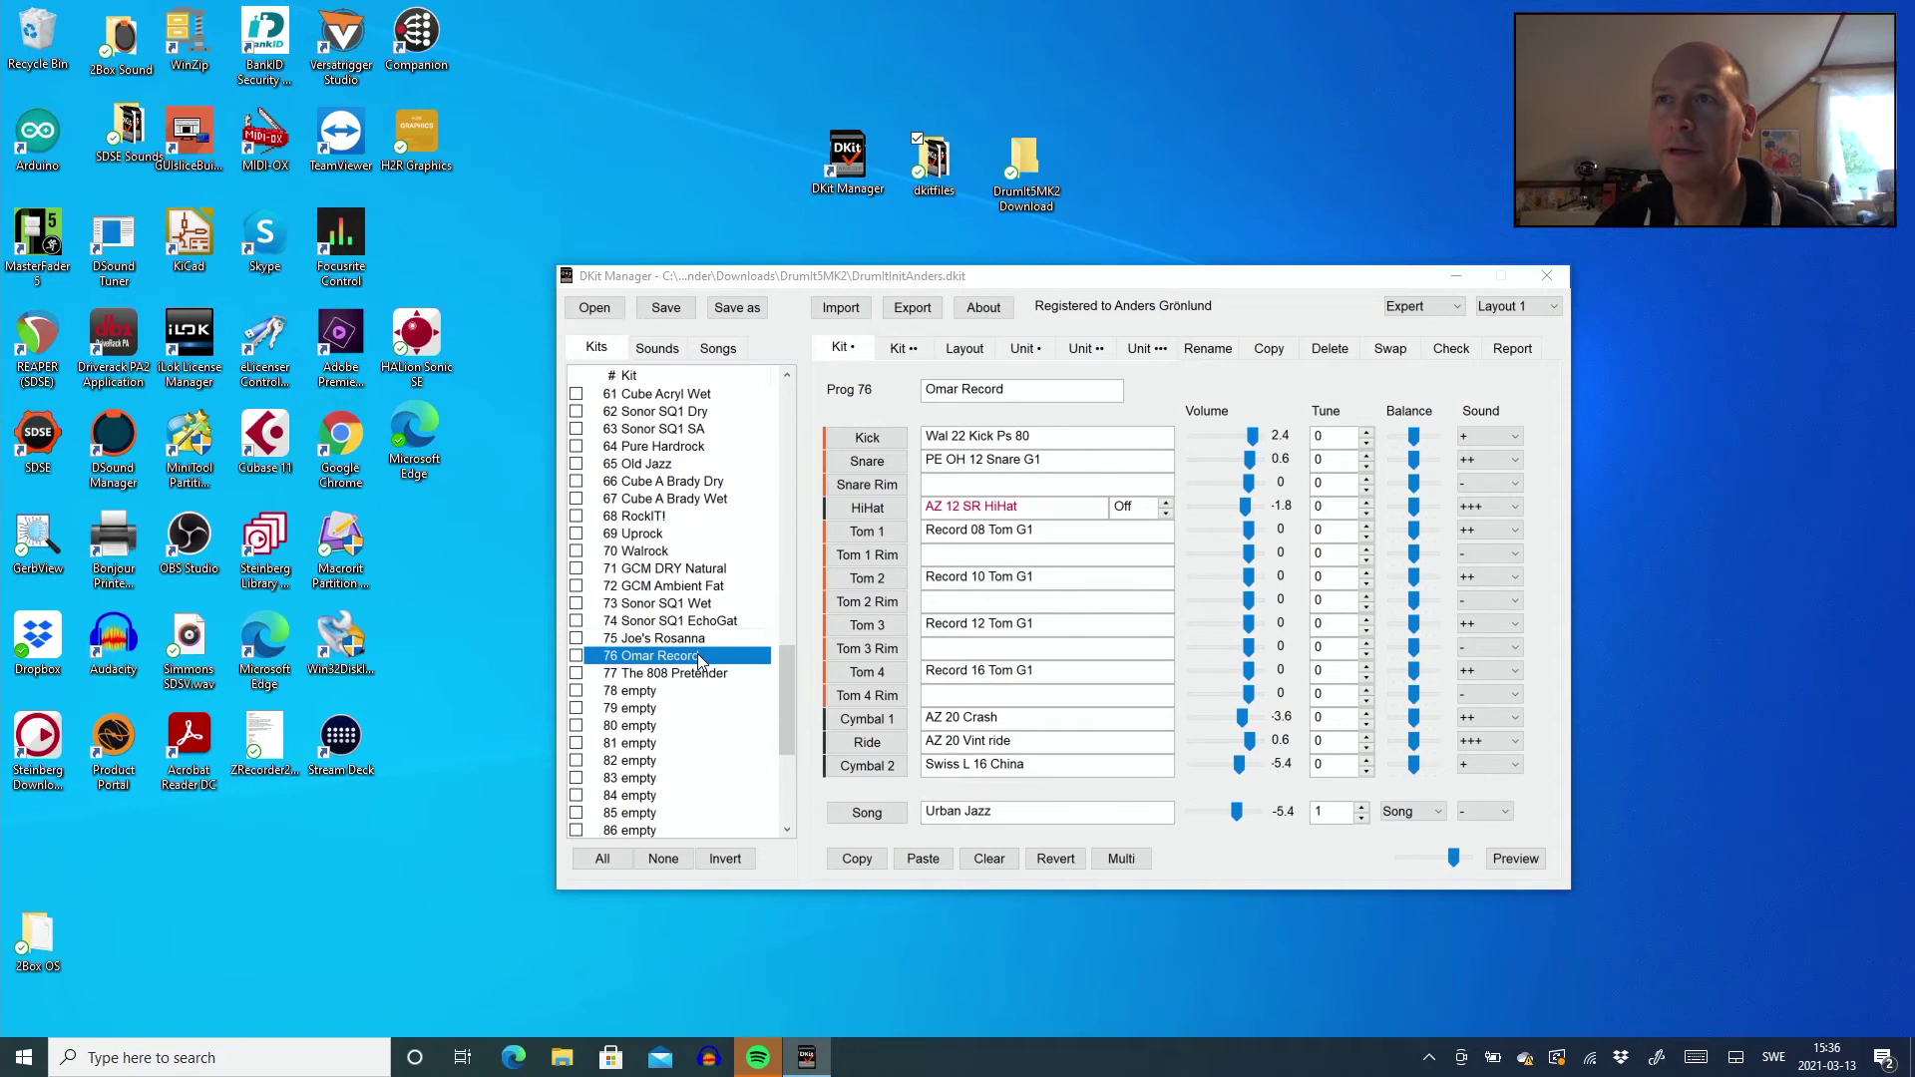
pyautogui.click(881, 442)
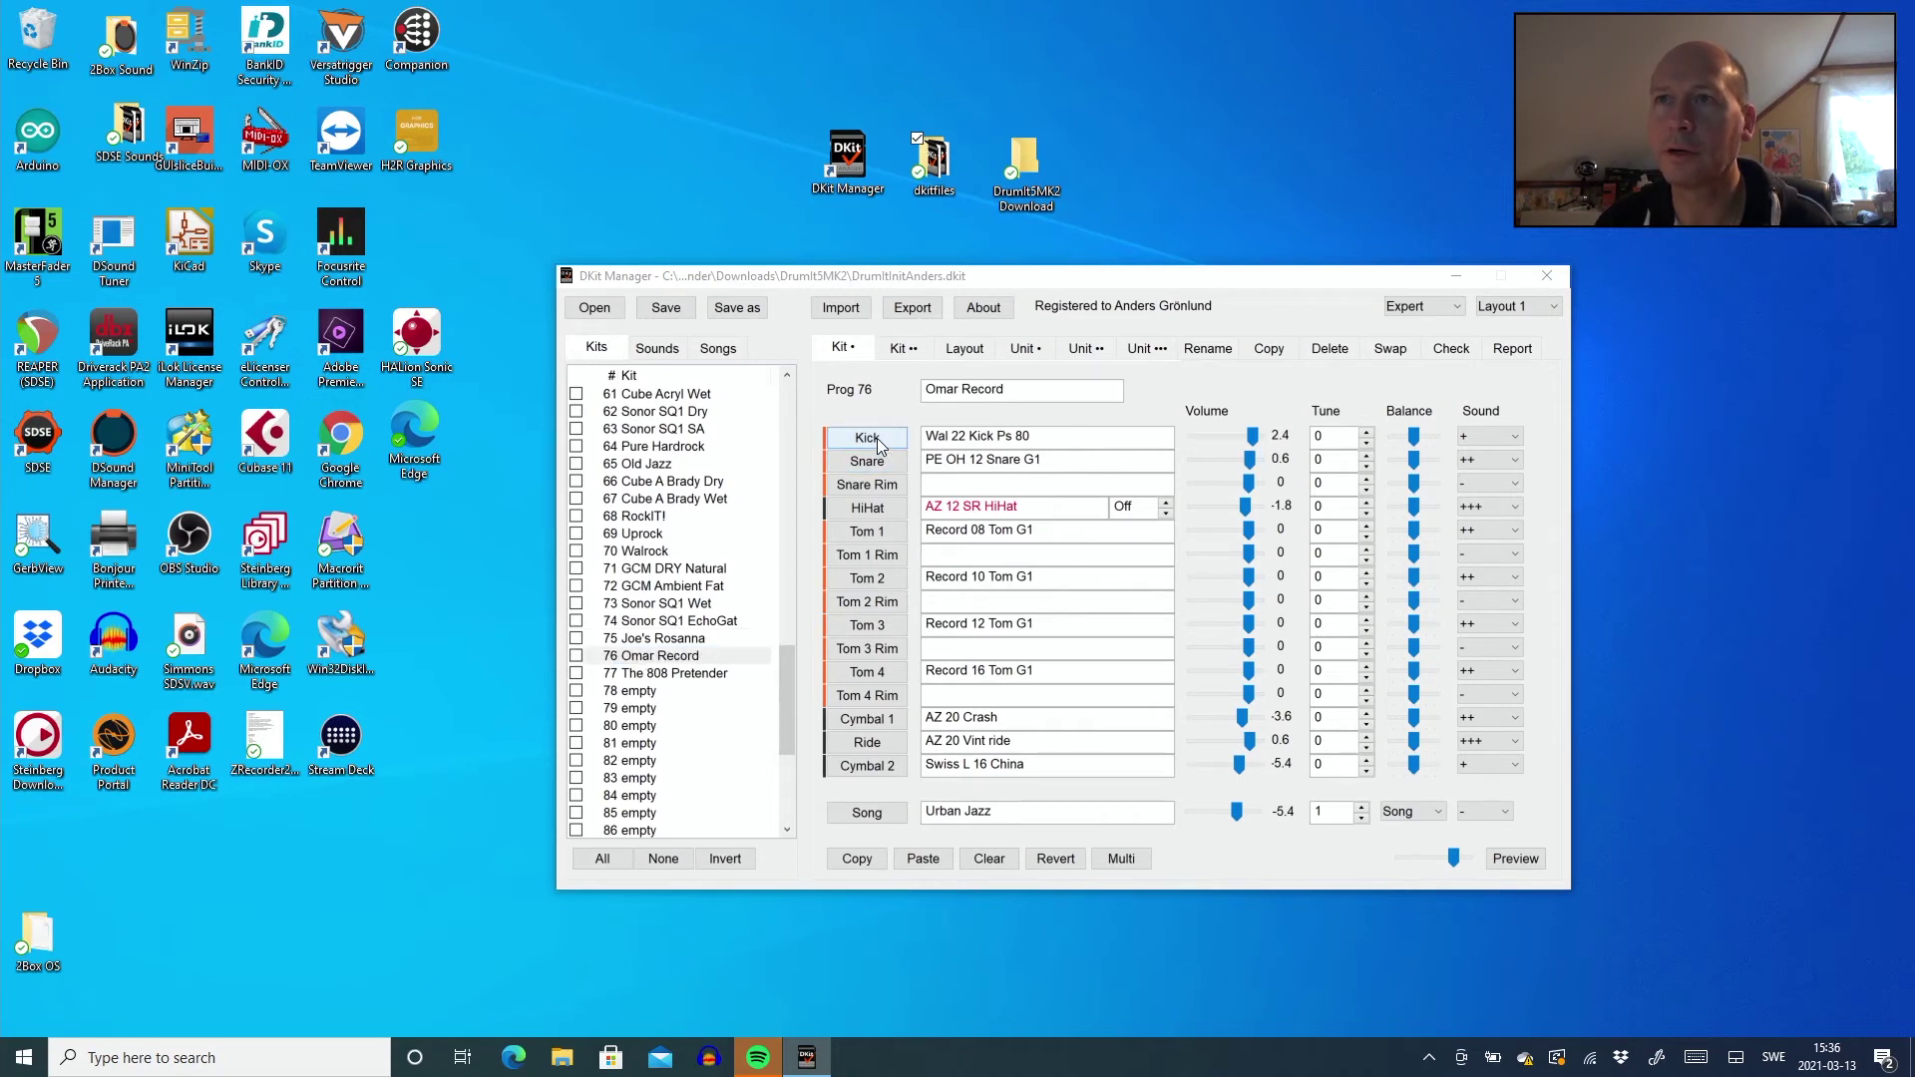
pyautogui.click(881, 531)
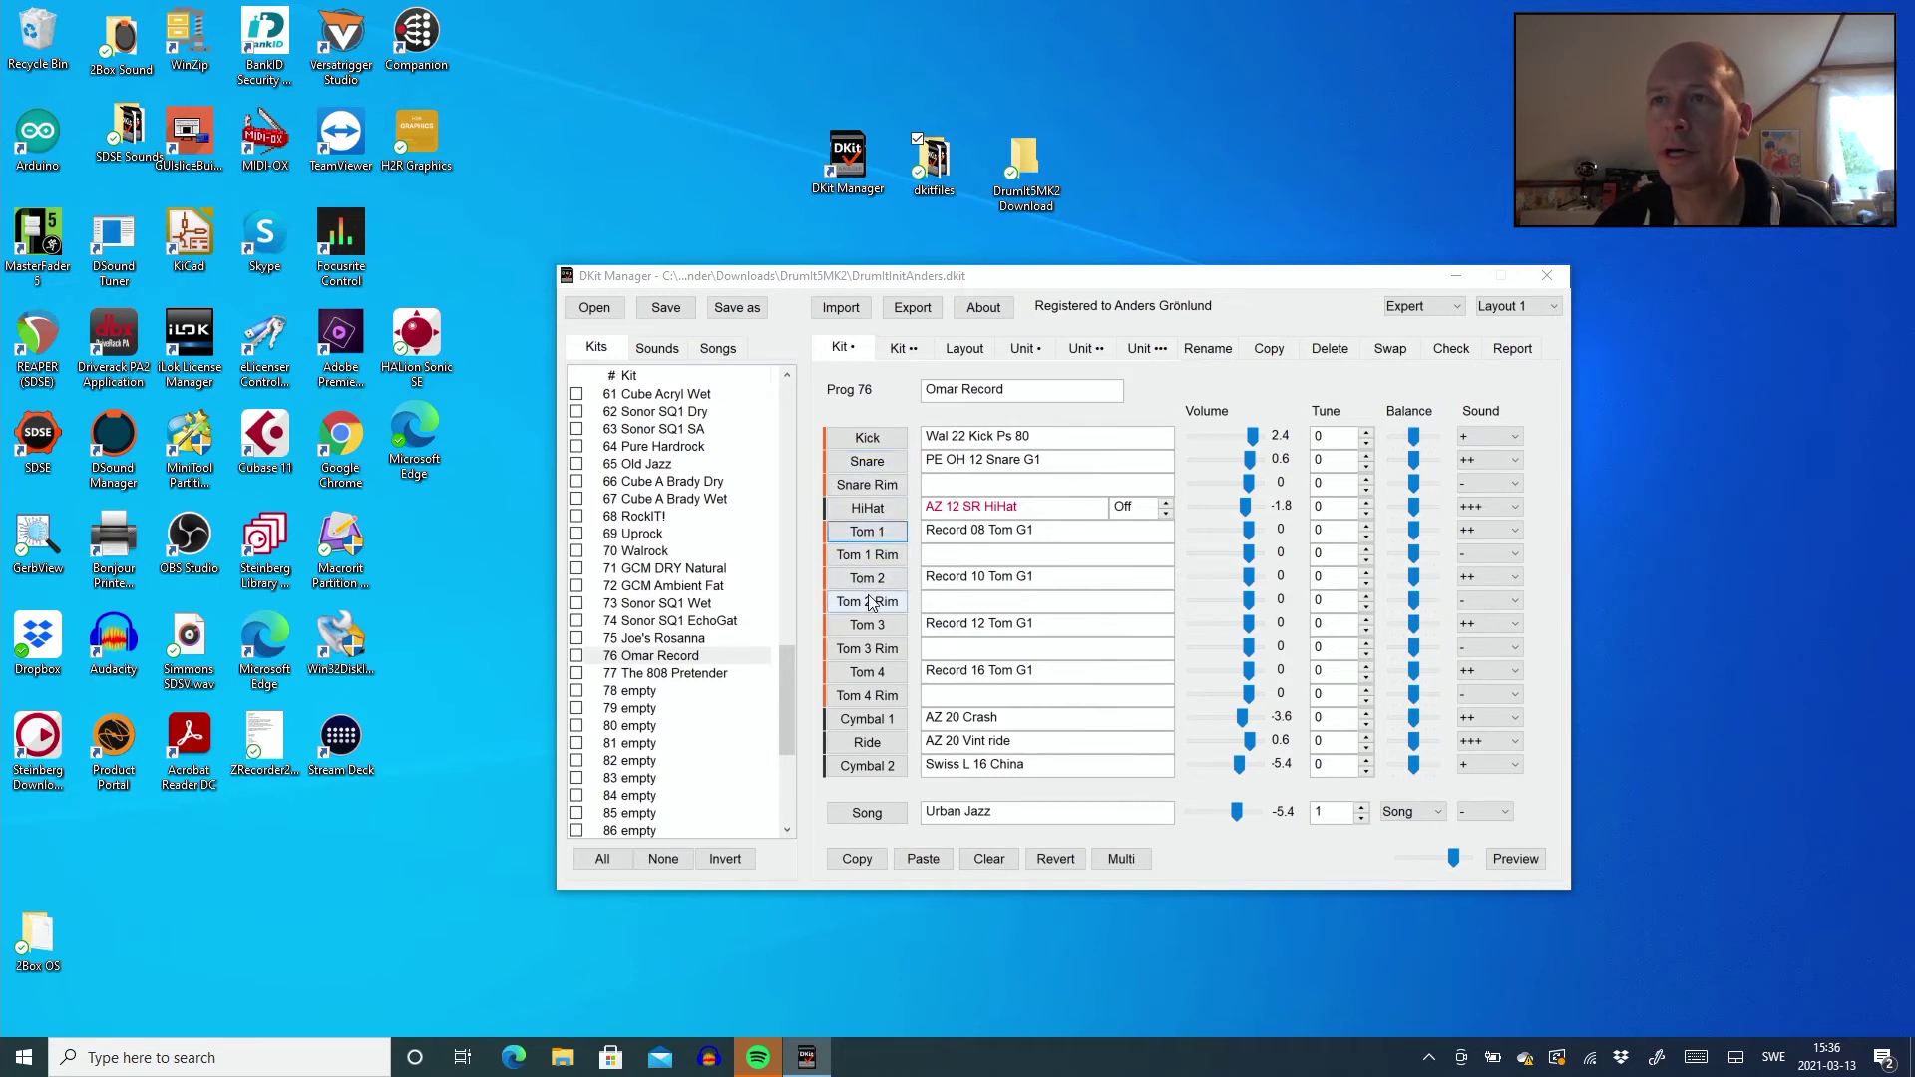
pyautogui.click(869, 627)
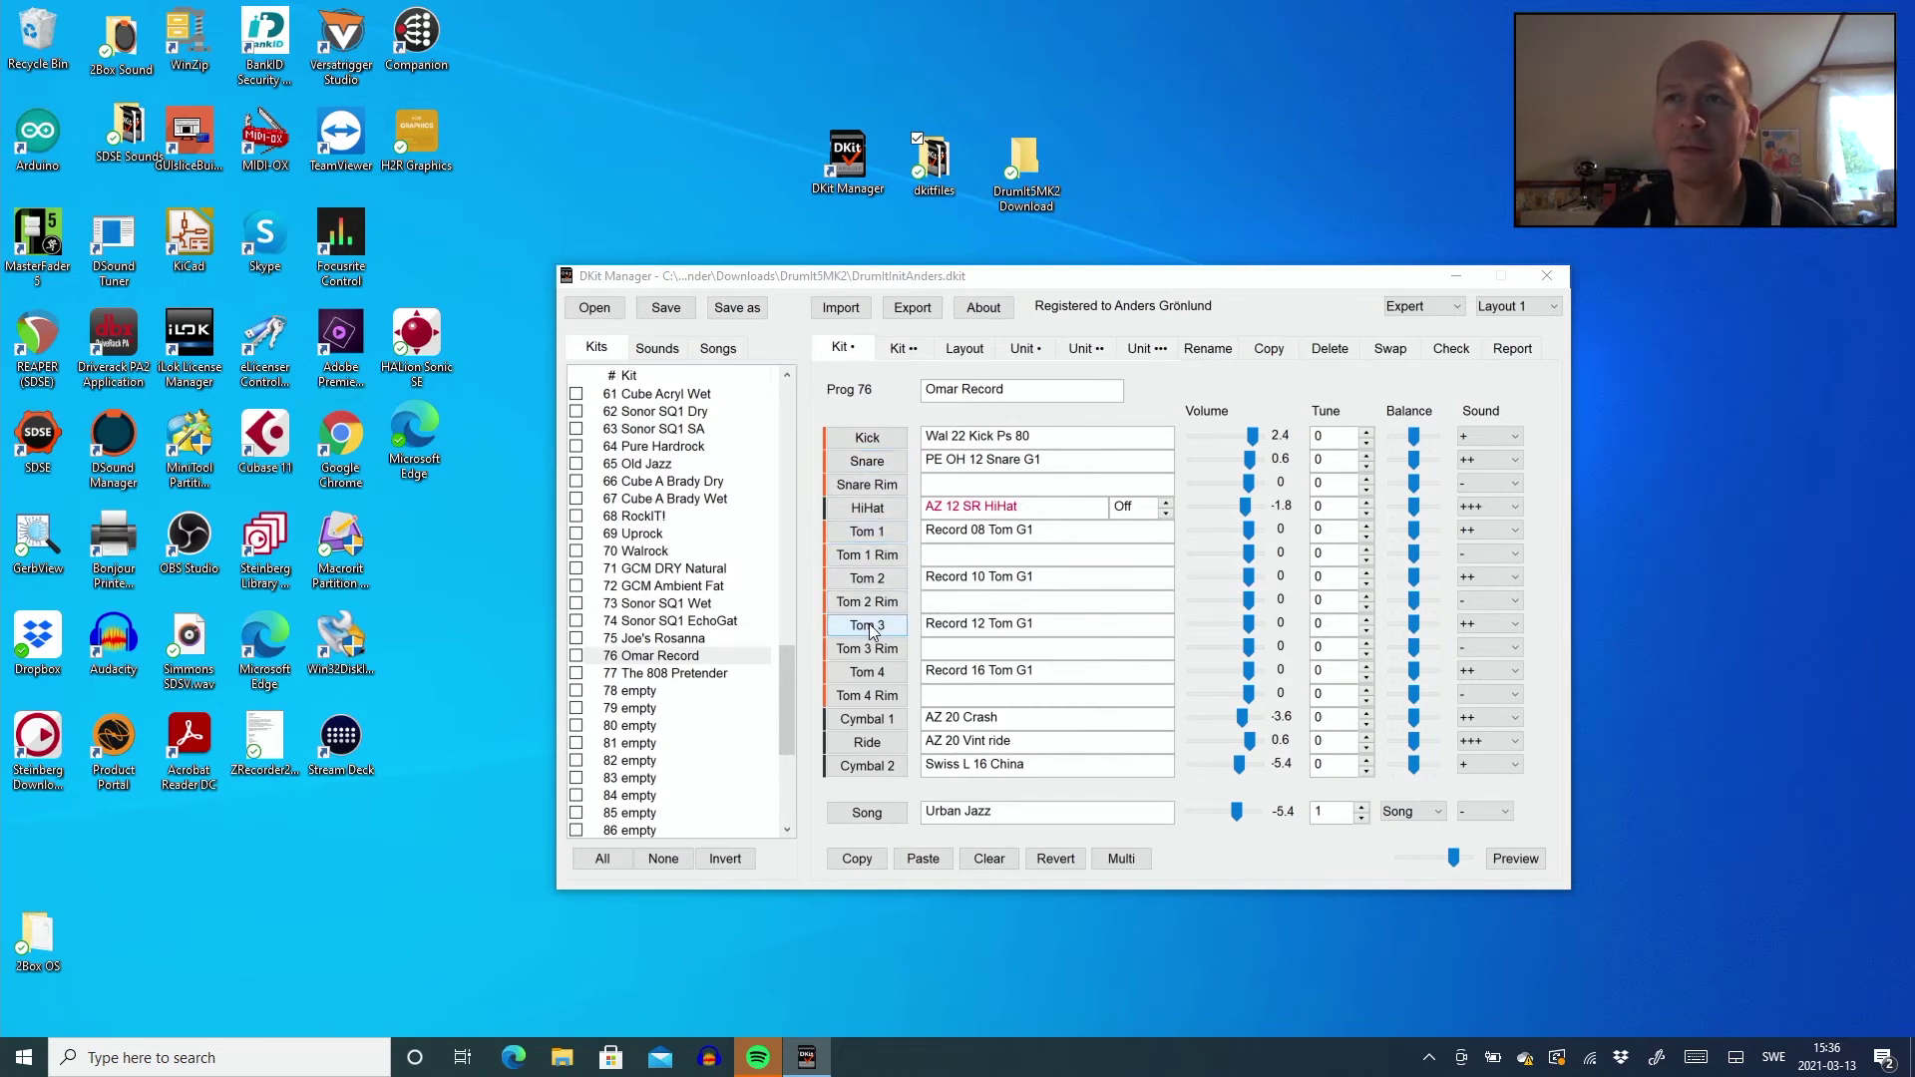
pyautogui.click(736, 311)
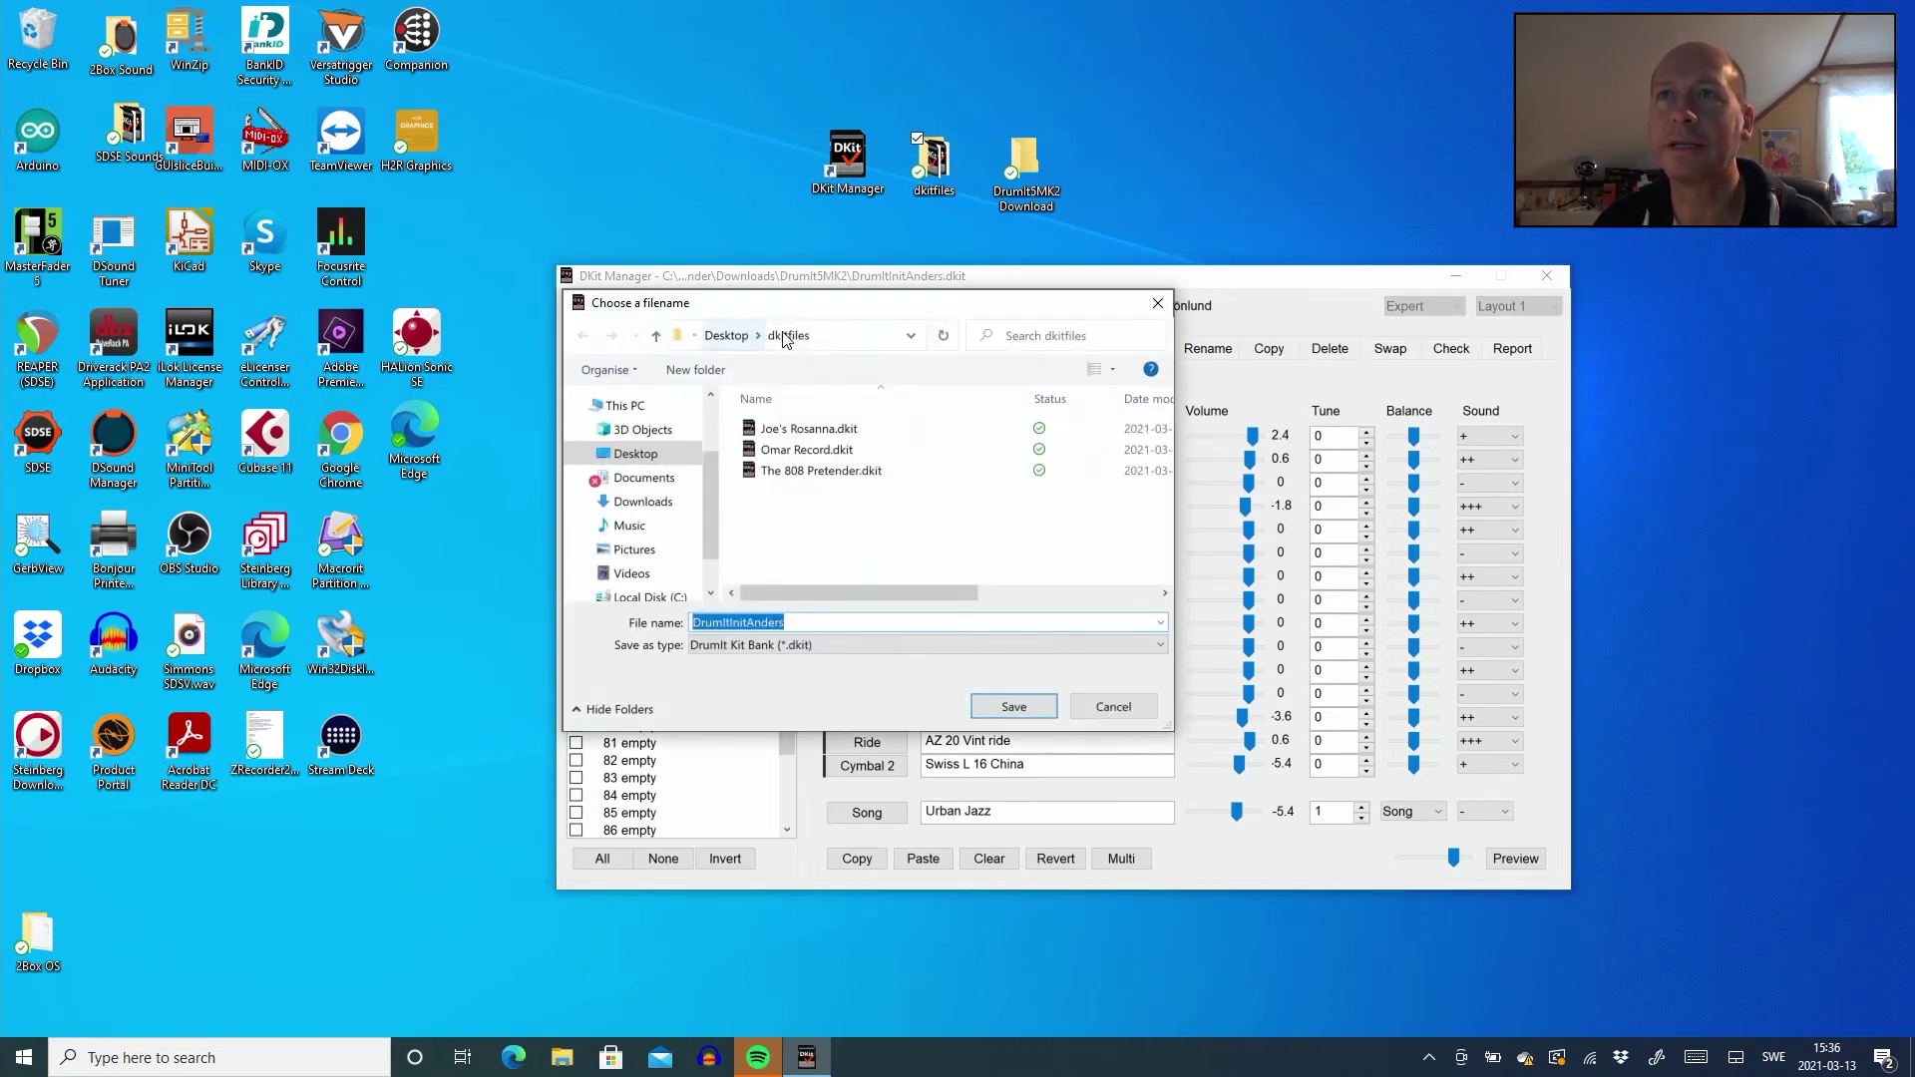
# Step: Overwrite DrumItInitAnders.dkit in the DrumIt5MK2 folder with the current bank
pyautogui.click(739, 340)
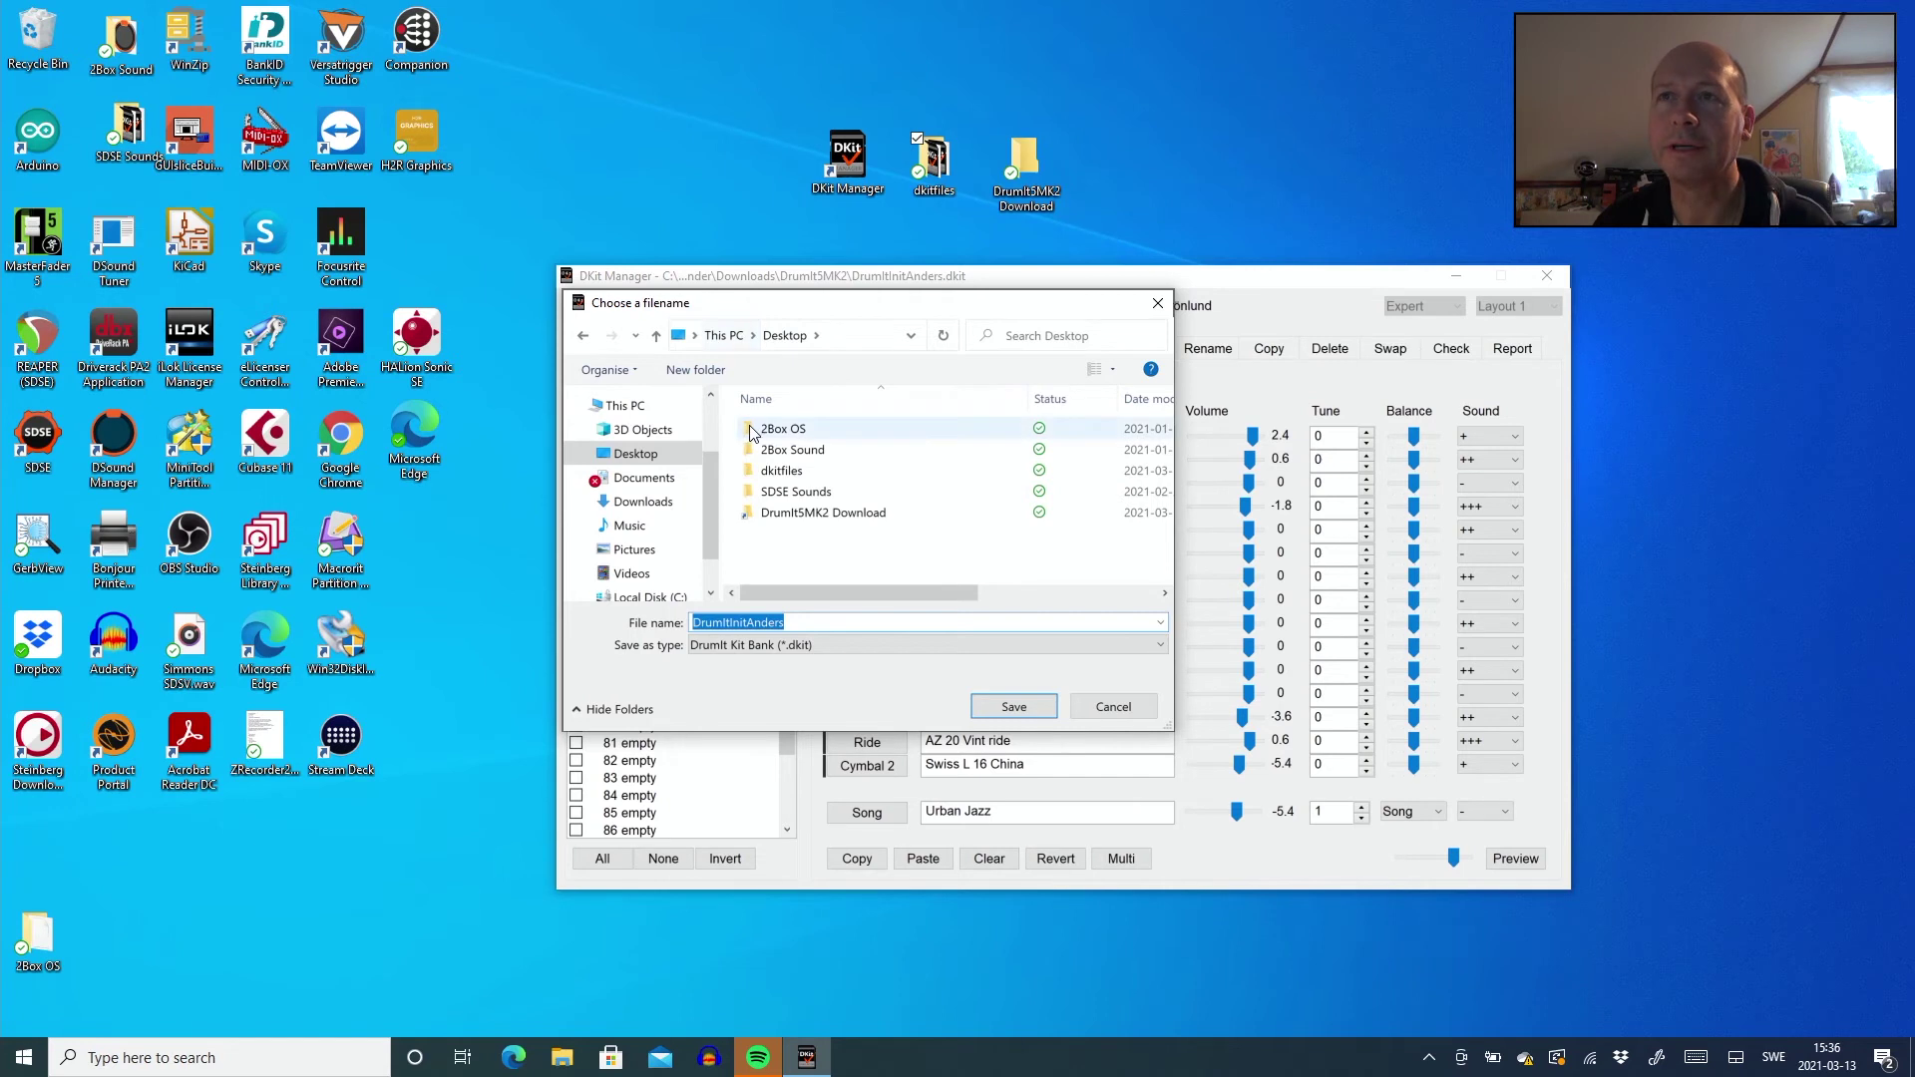
pyautogui.doubleClick(791, 516)
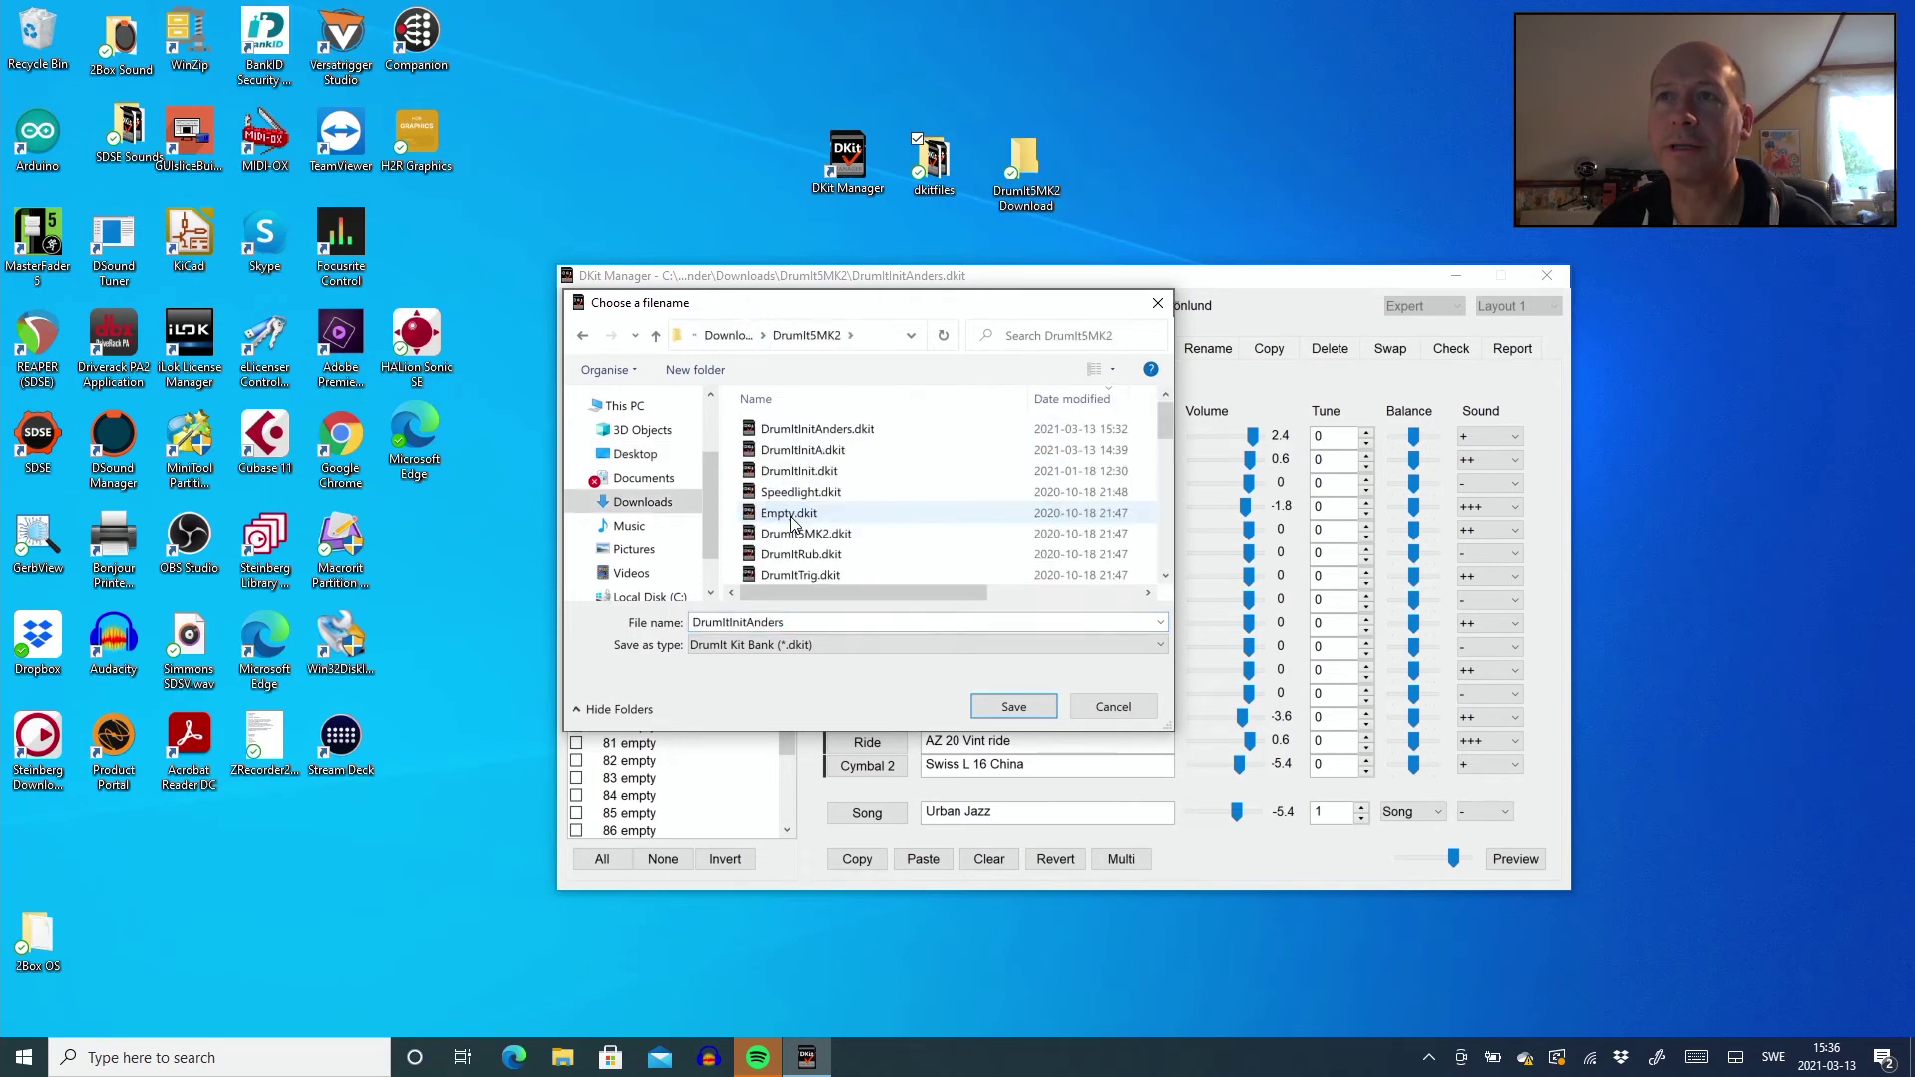
pyautogui.click(857, 431)
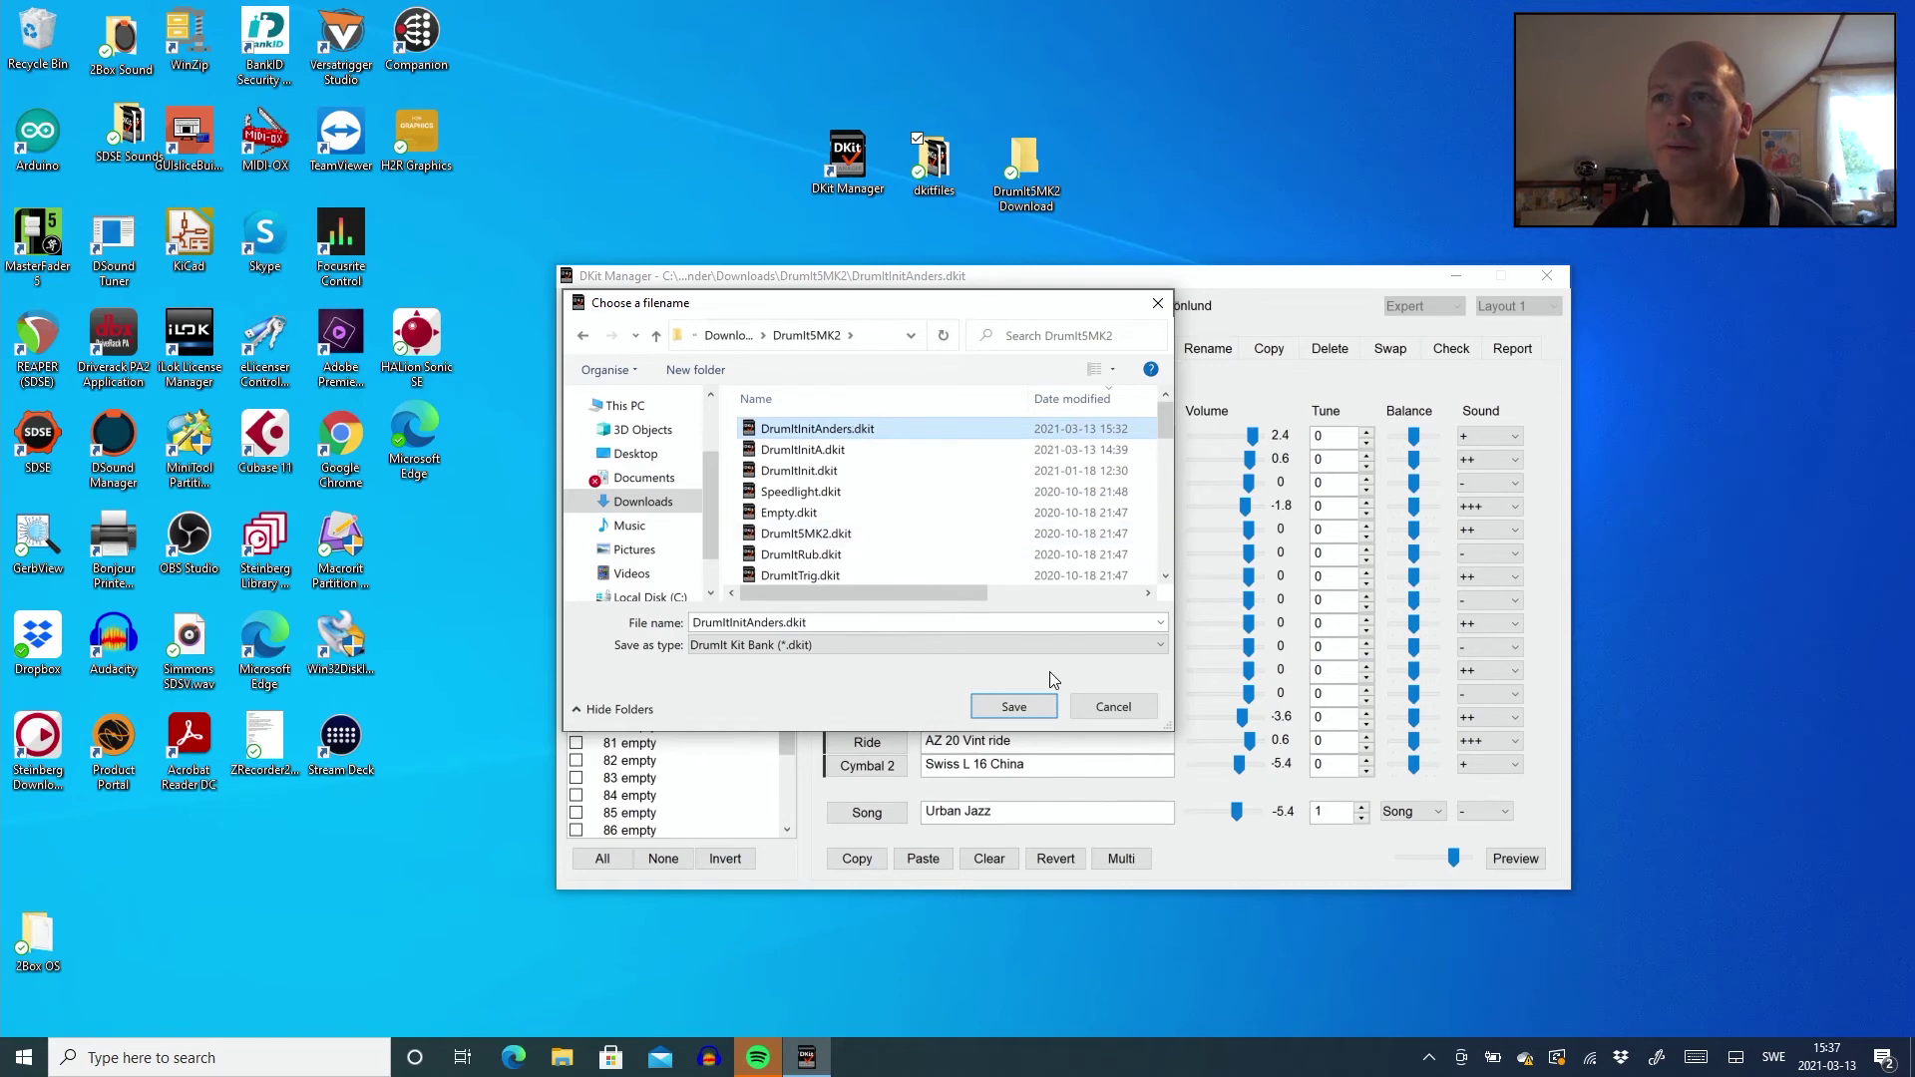
pyautogui.click(1033, 705)
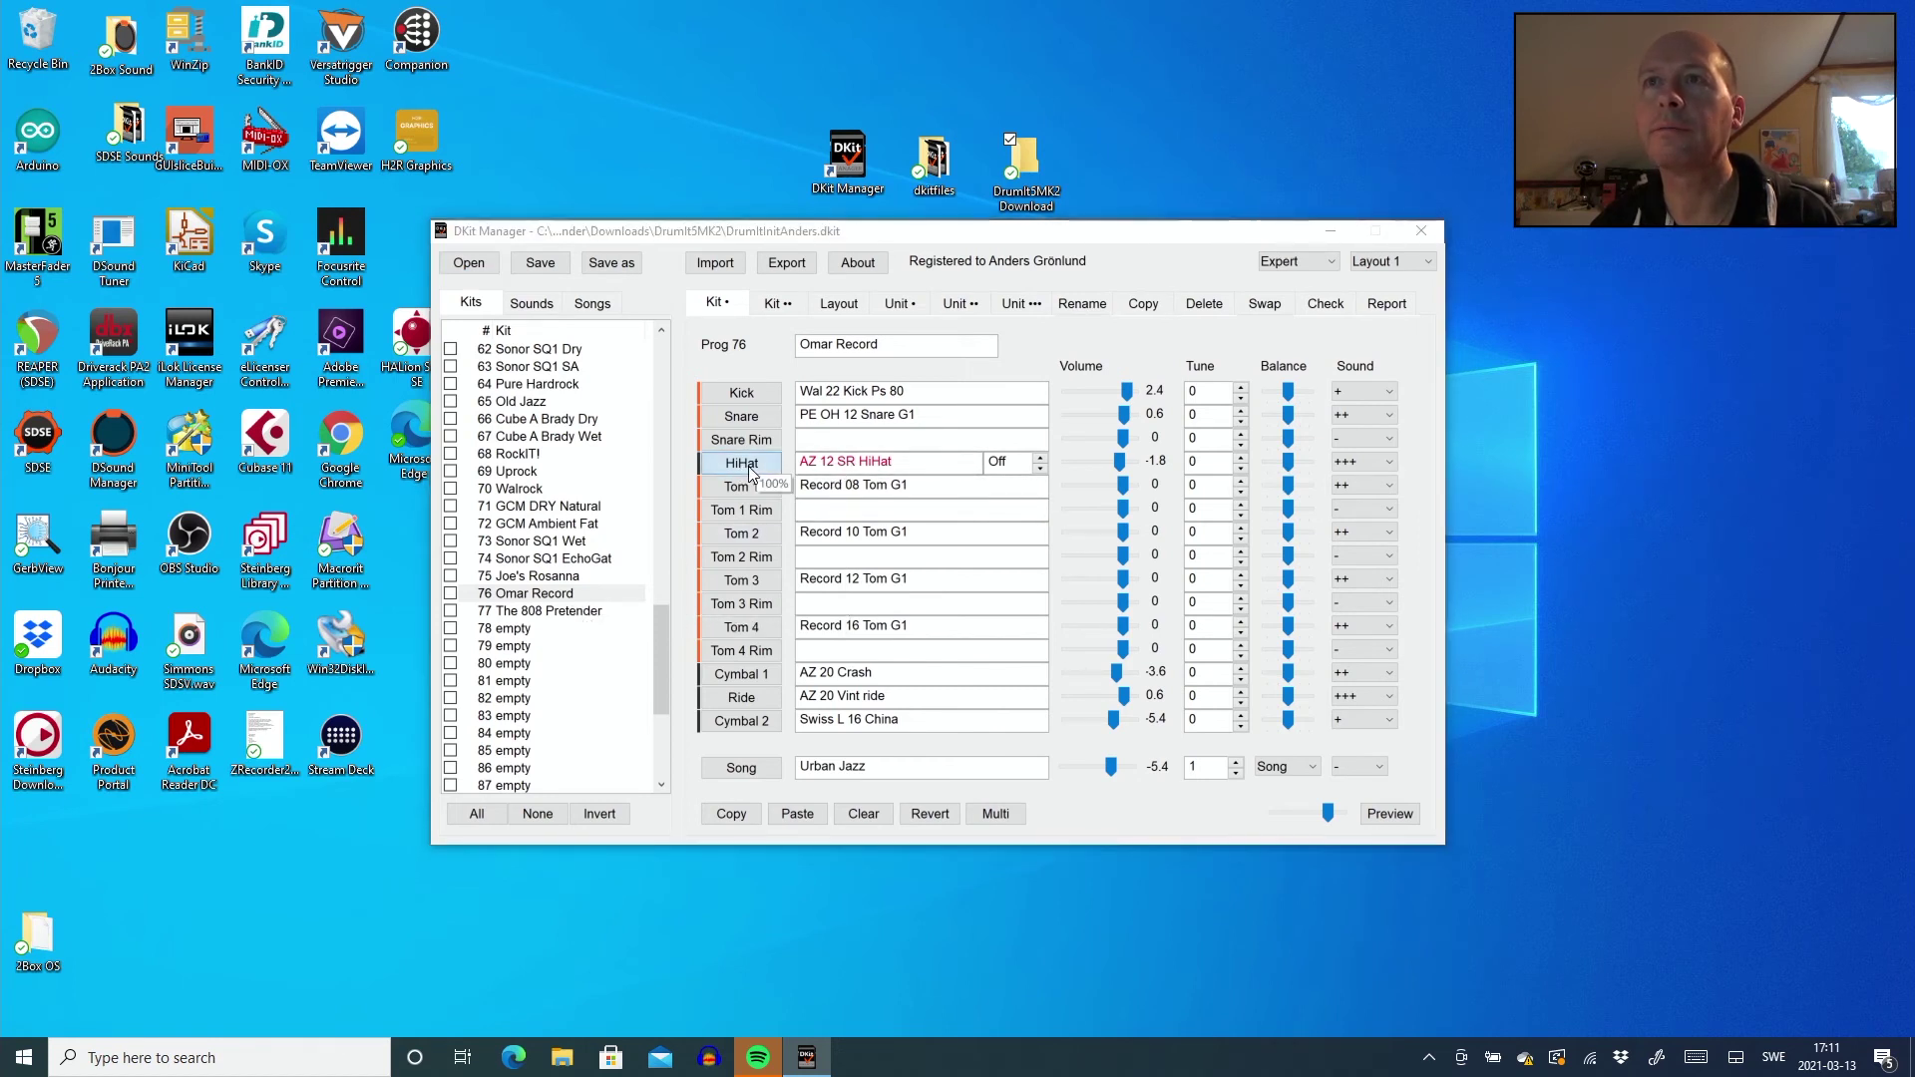
# Step: Assign AZ SR 12 hihat from the Cym Hihat sounds to Omar Record's HiHat pad and preview it
pyautogui.click(747, 395)
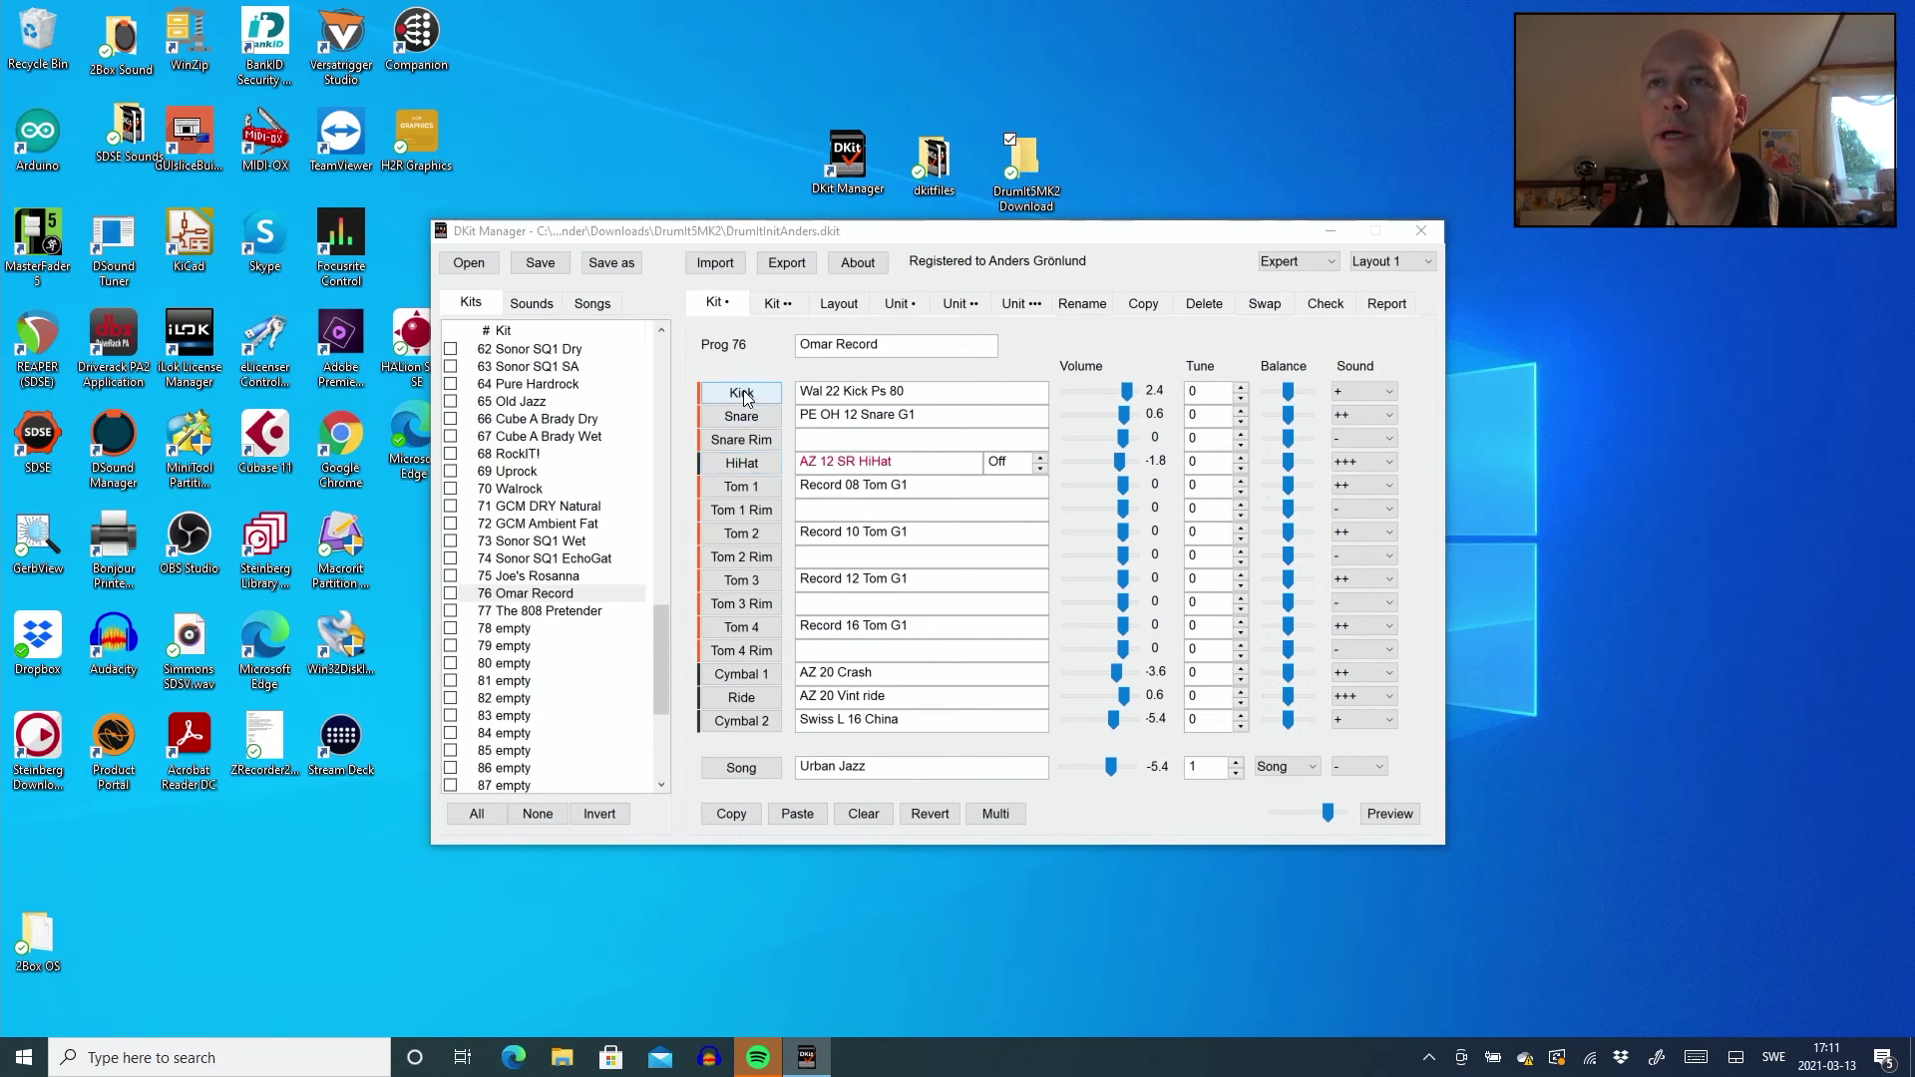
pyautogui.click(534, 305)
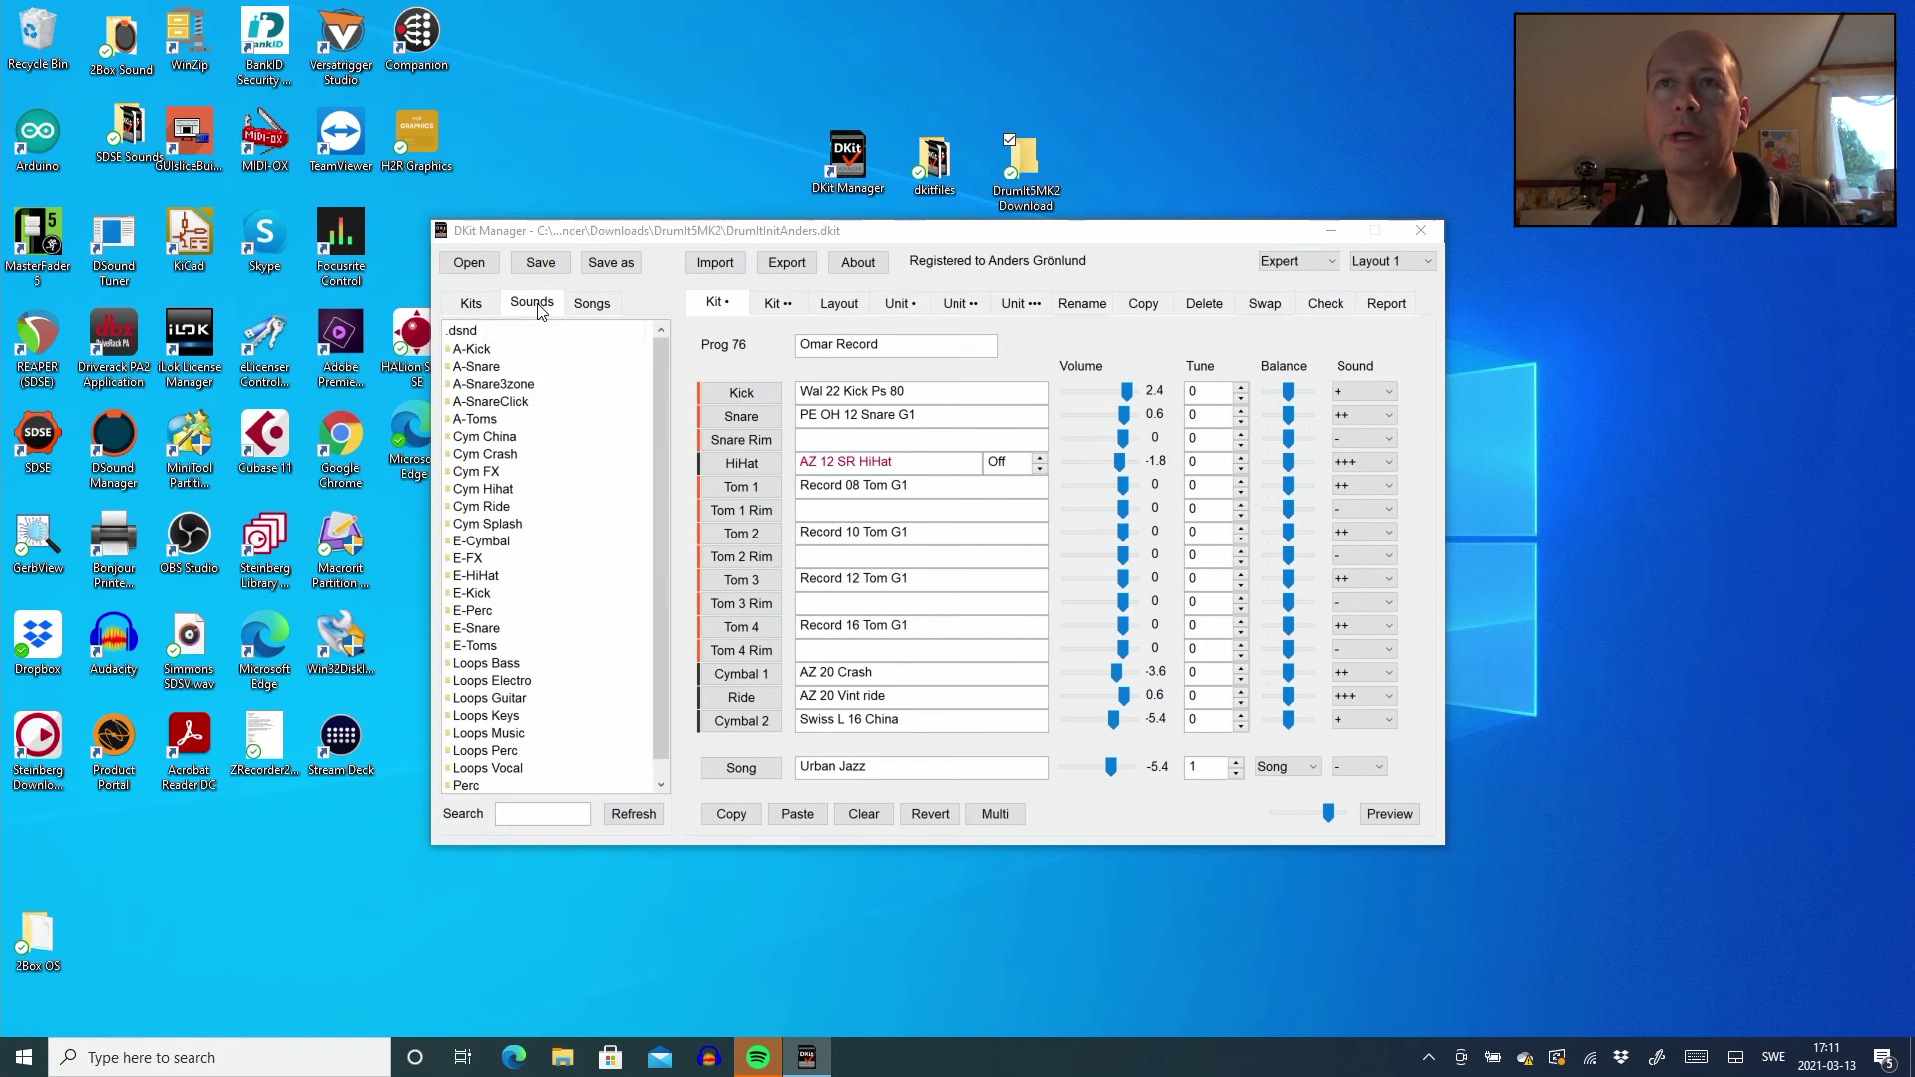
pyautogui.click(496, 493)
pyautogui.doubleClick(495, 494)
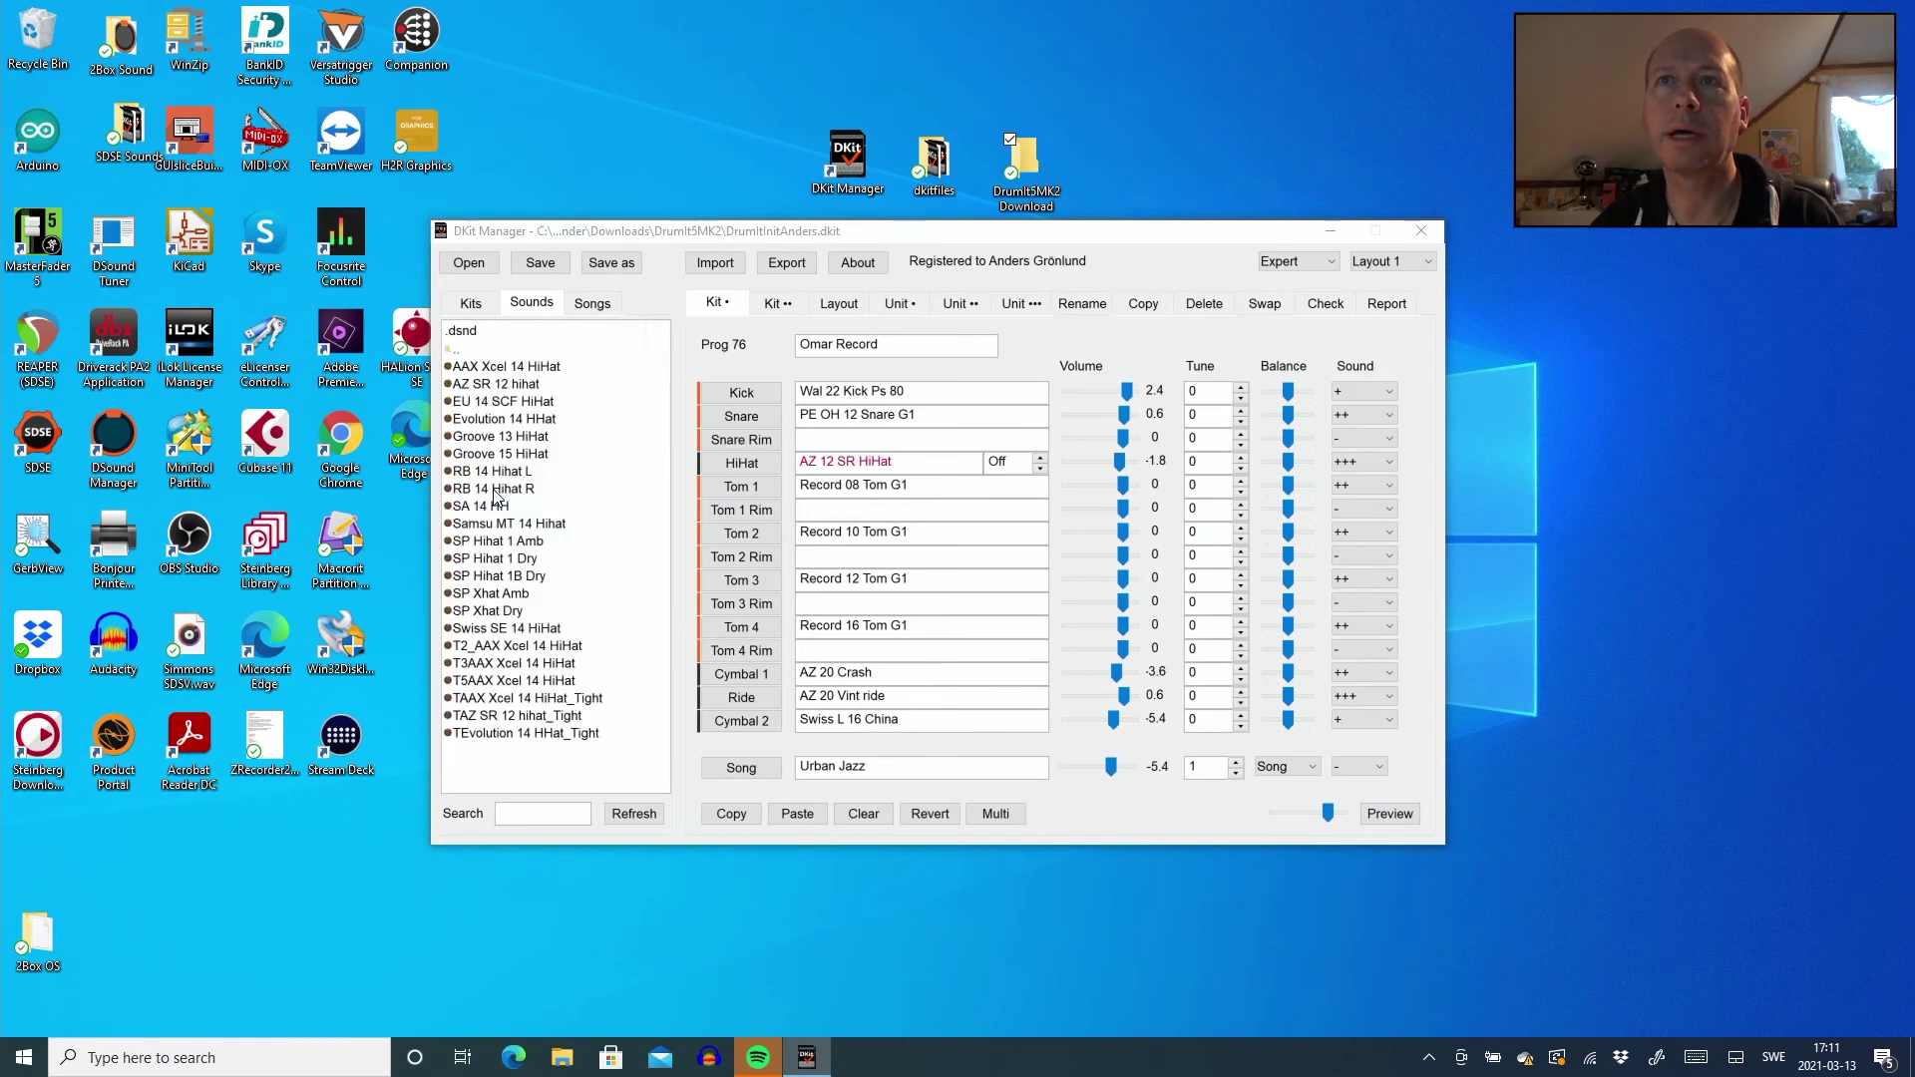
pyautogui.click(519, 387)
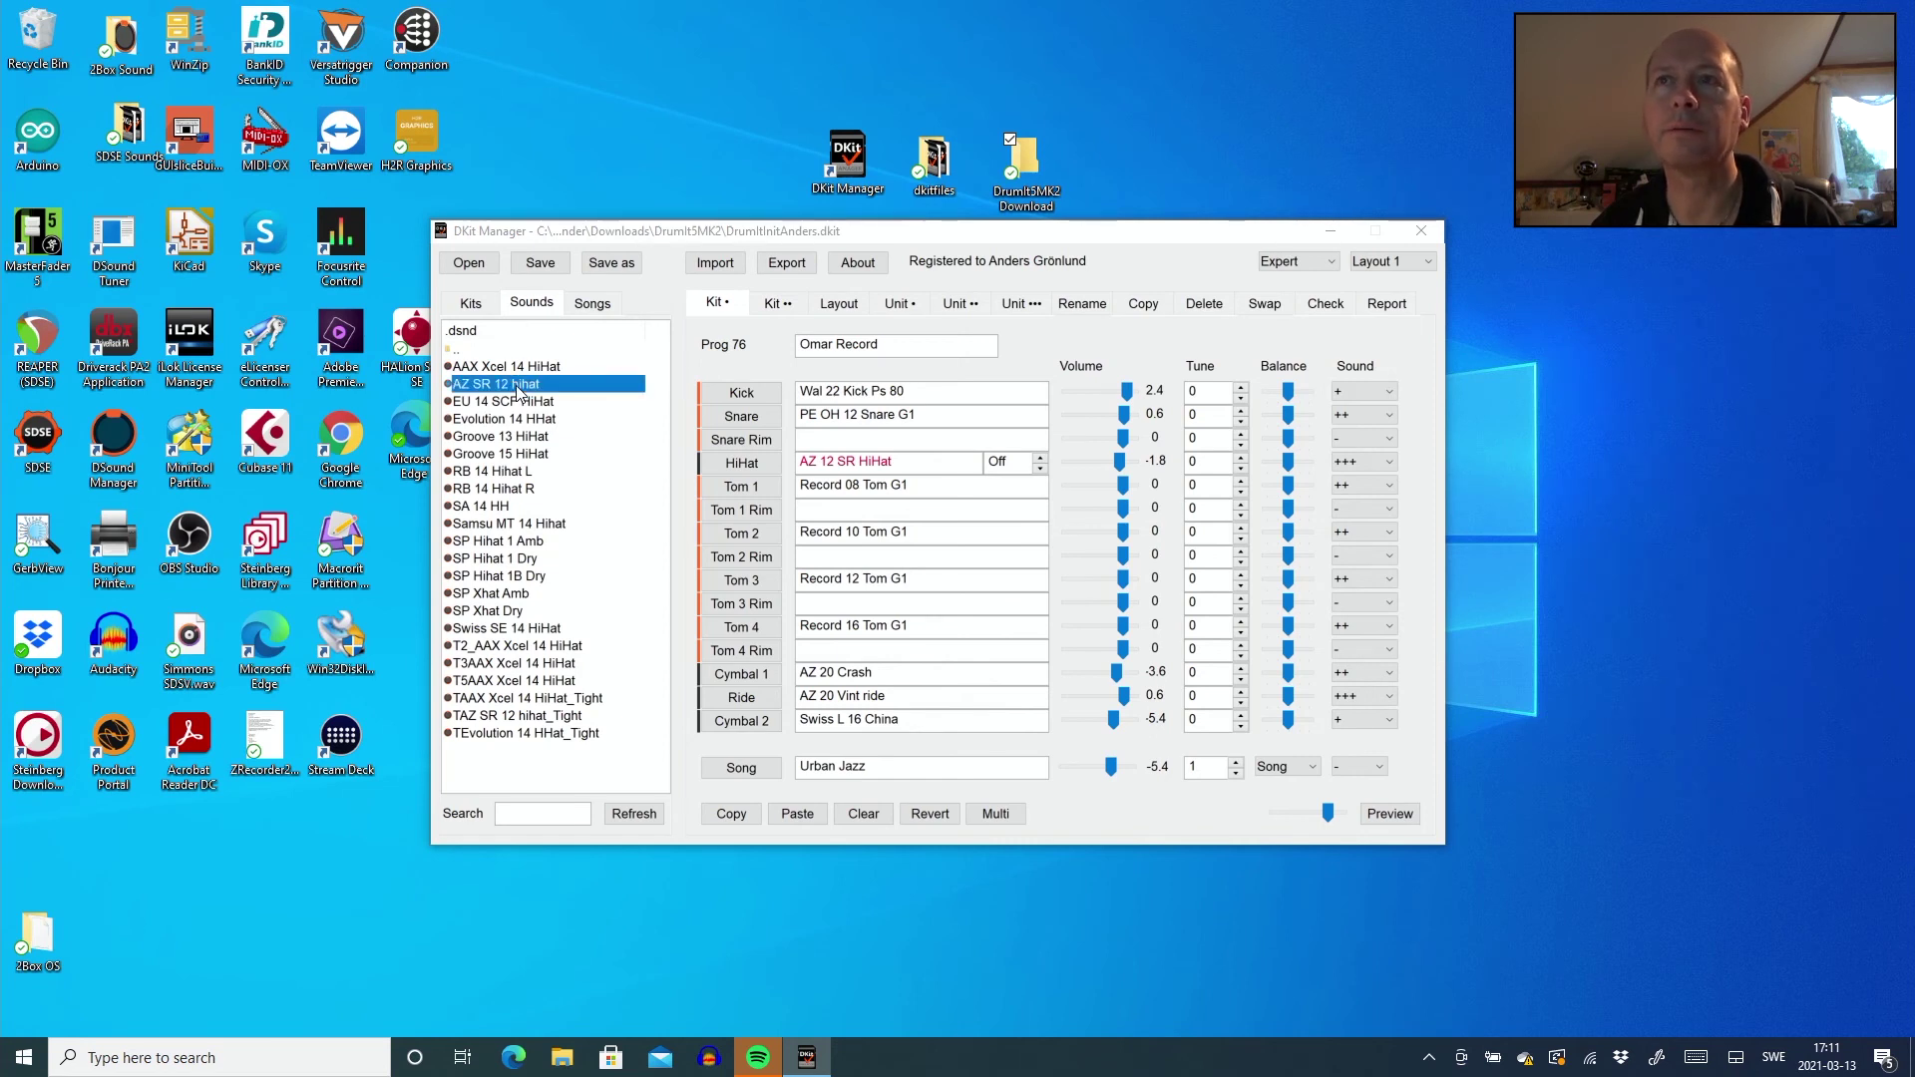
pyautogui.moveTo(833, 473); pyautogui.dragTo(833, 468)
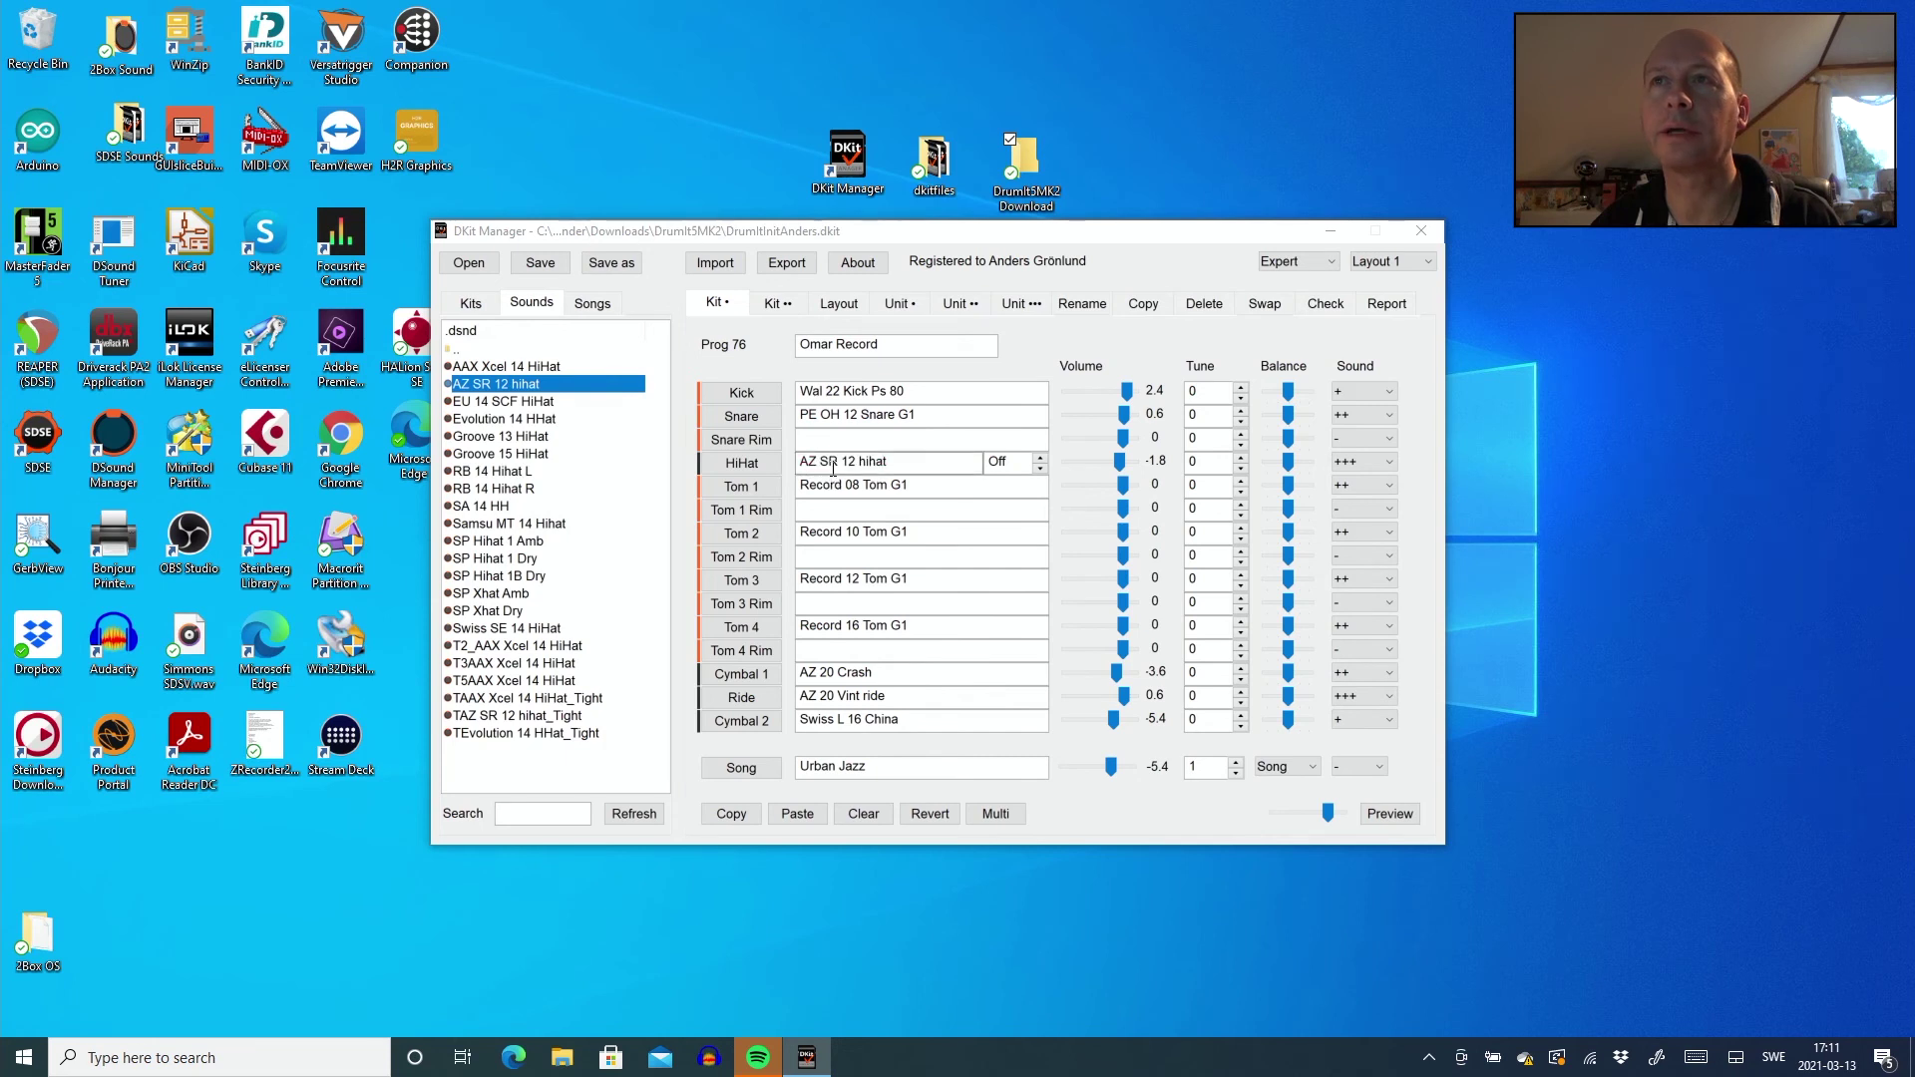
pyautogui.click(756, 469)
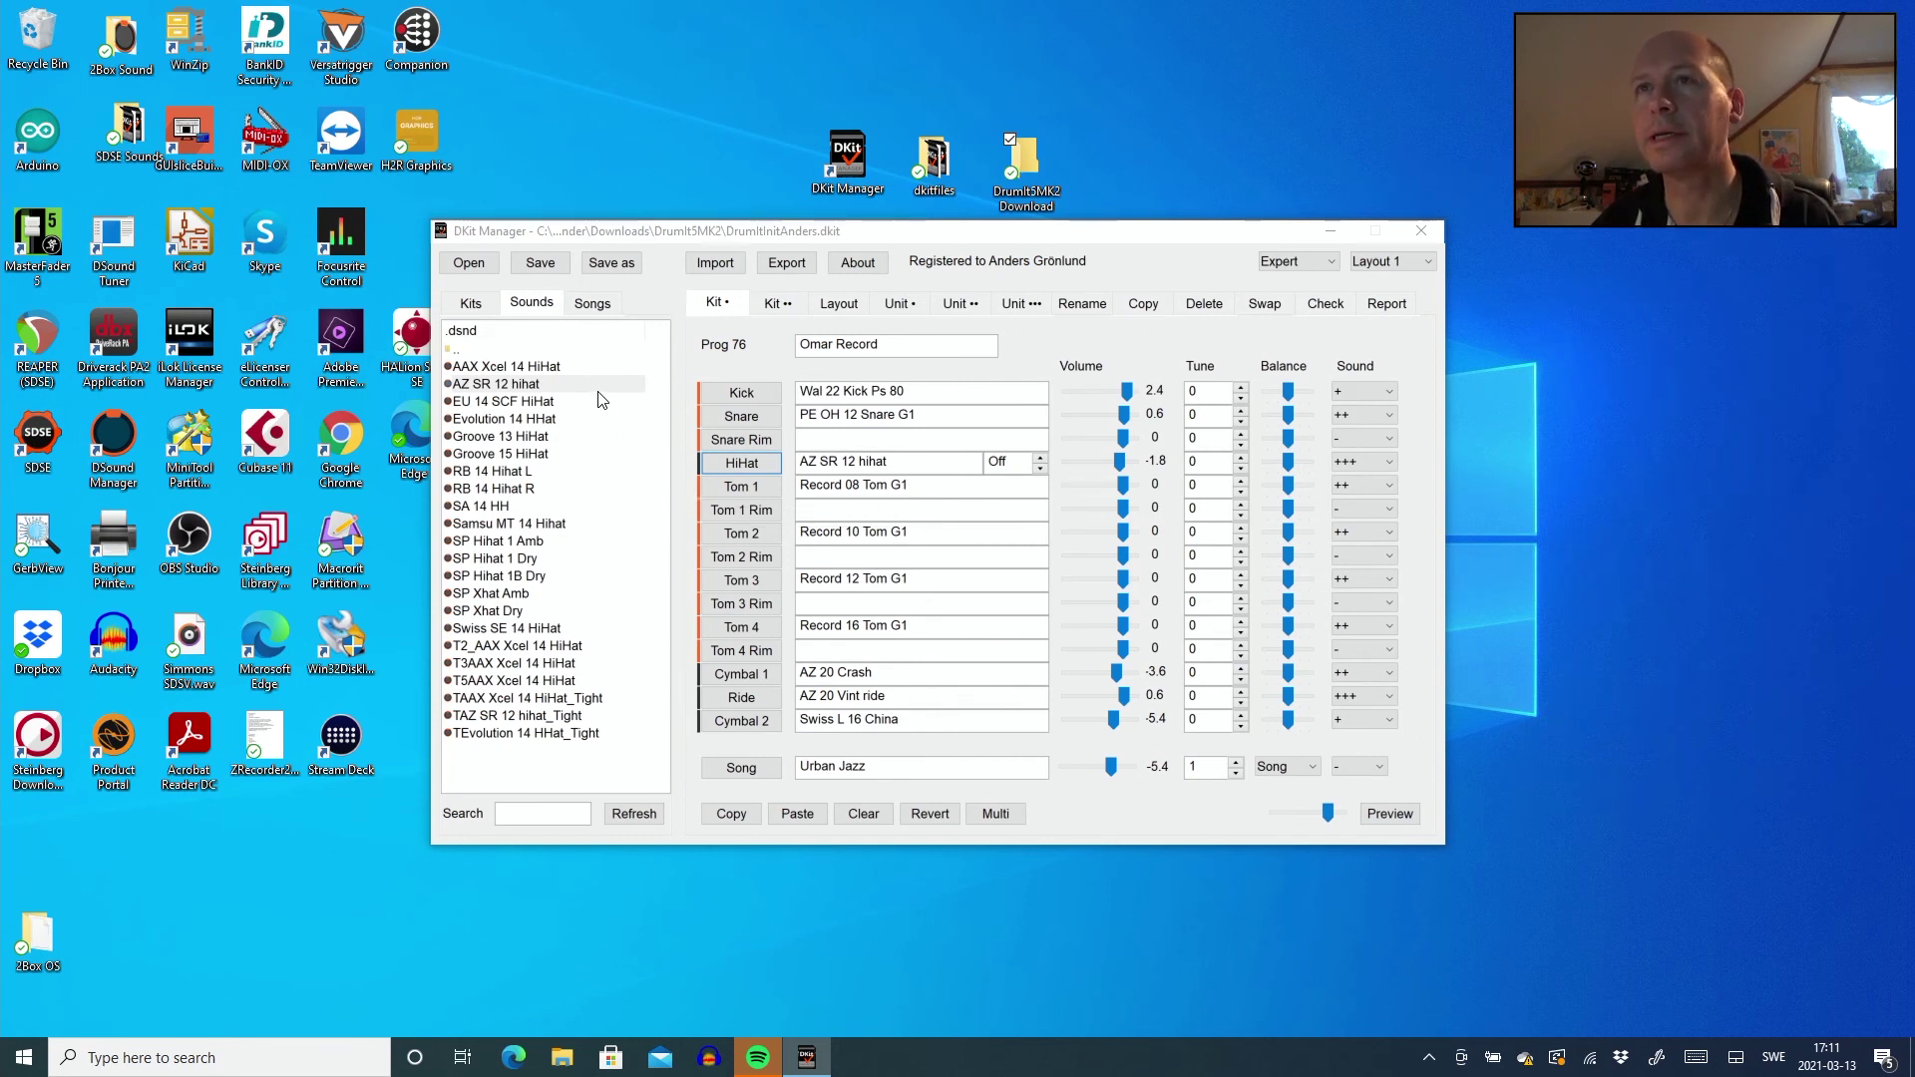
# Step: Return to the kit list and overwrite DrumItInitAnders.dkit with the hi-hat-updated bank
pyautogui.click(480, 310)
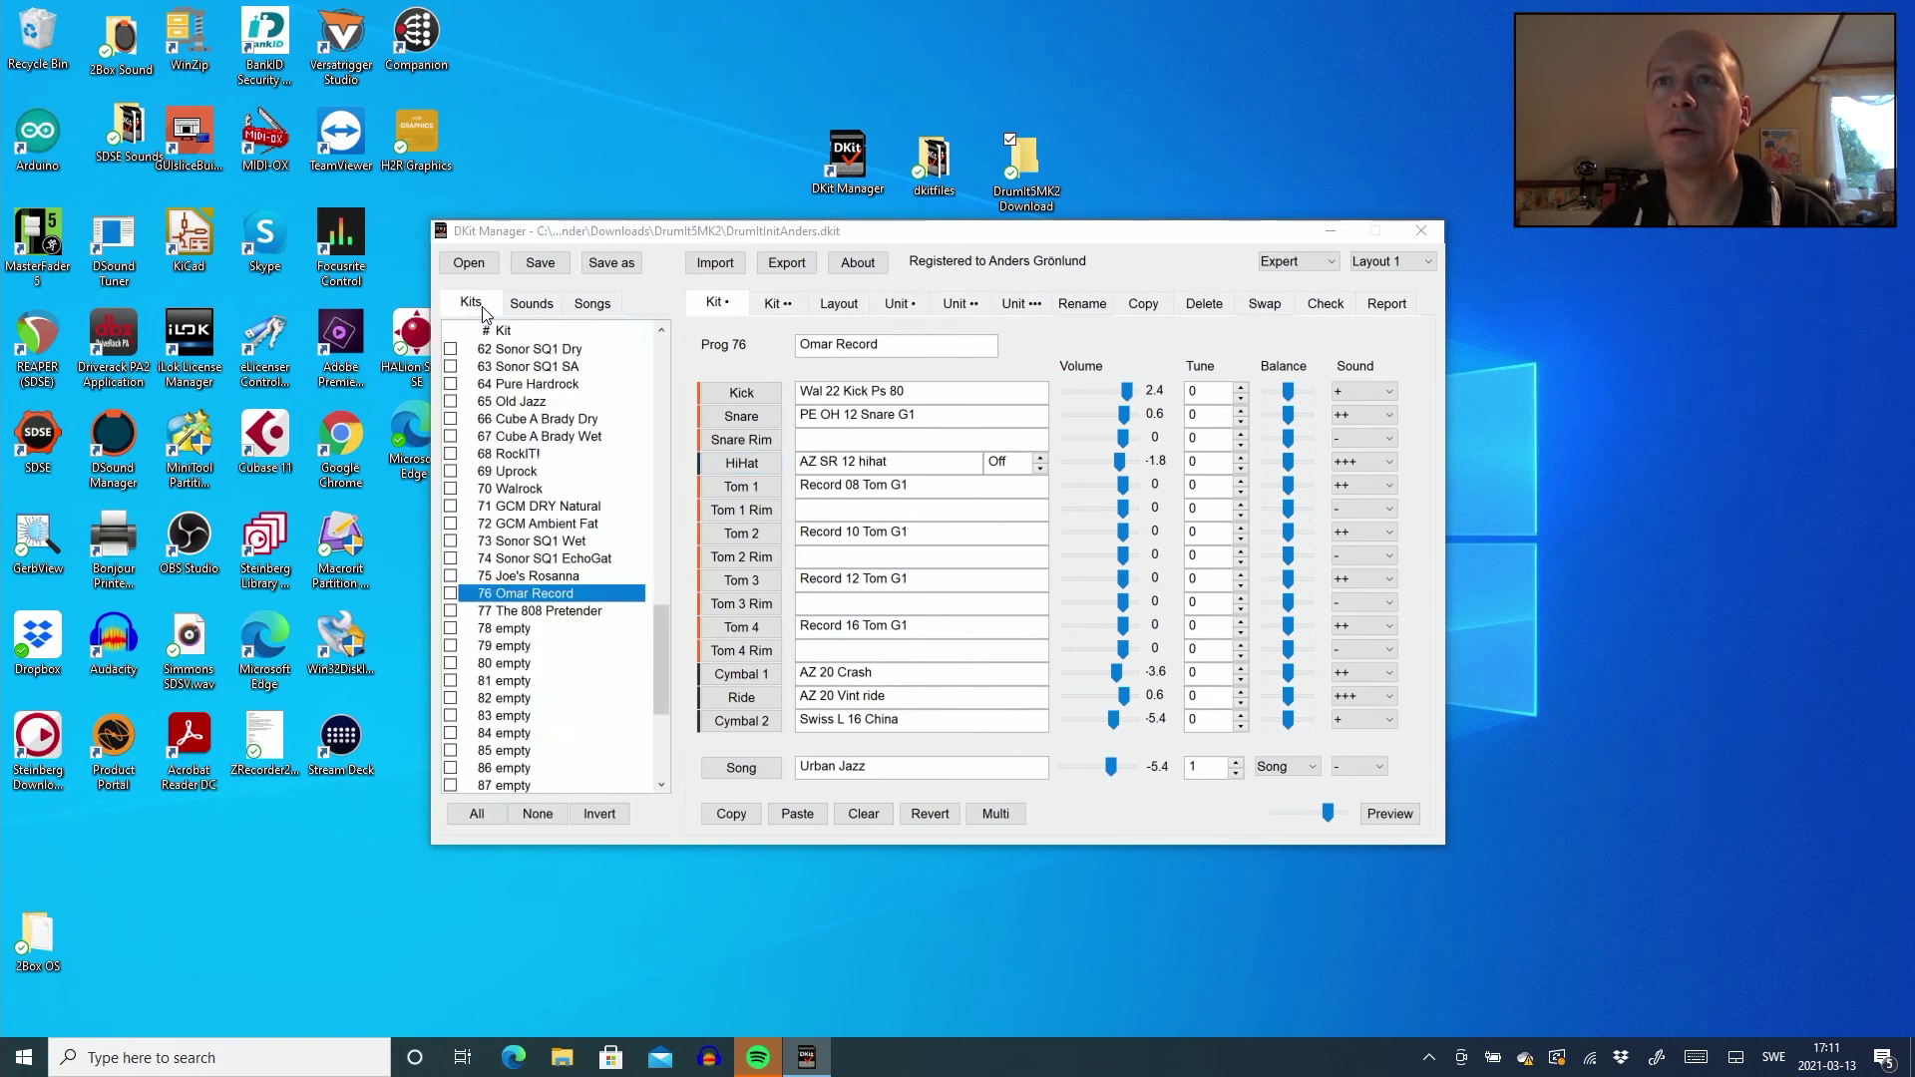
pyautogui.click(607, 267)
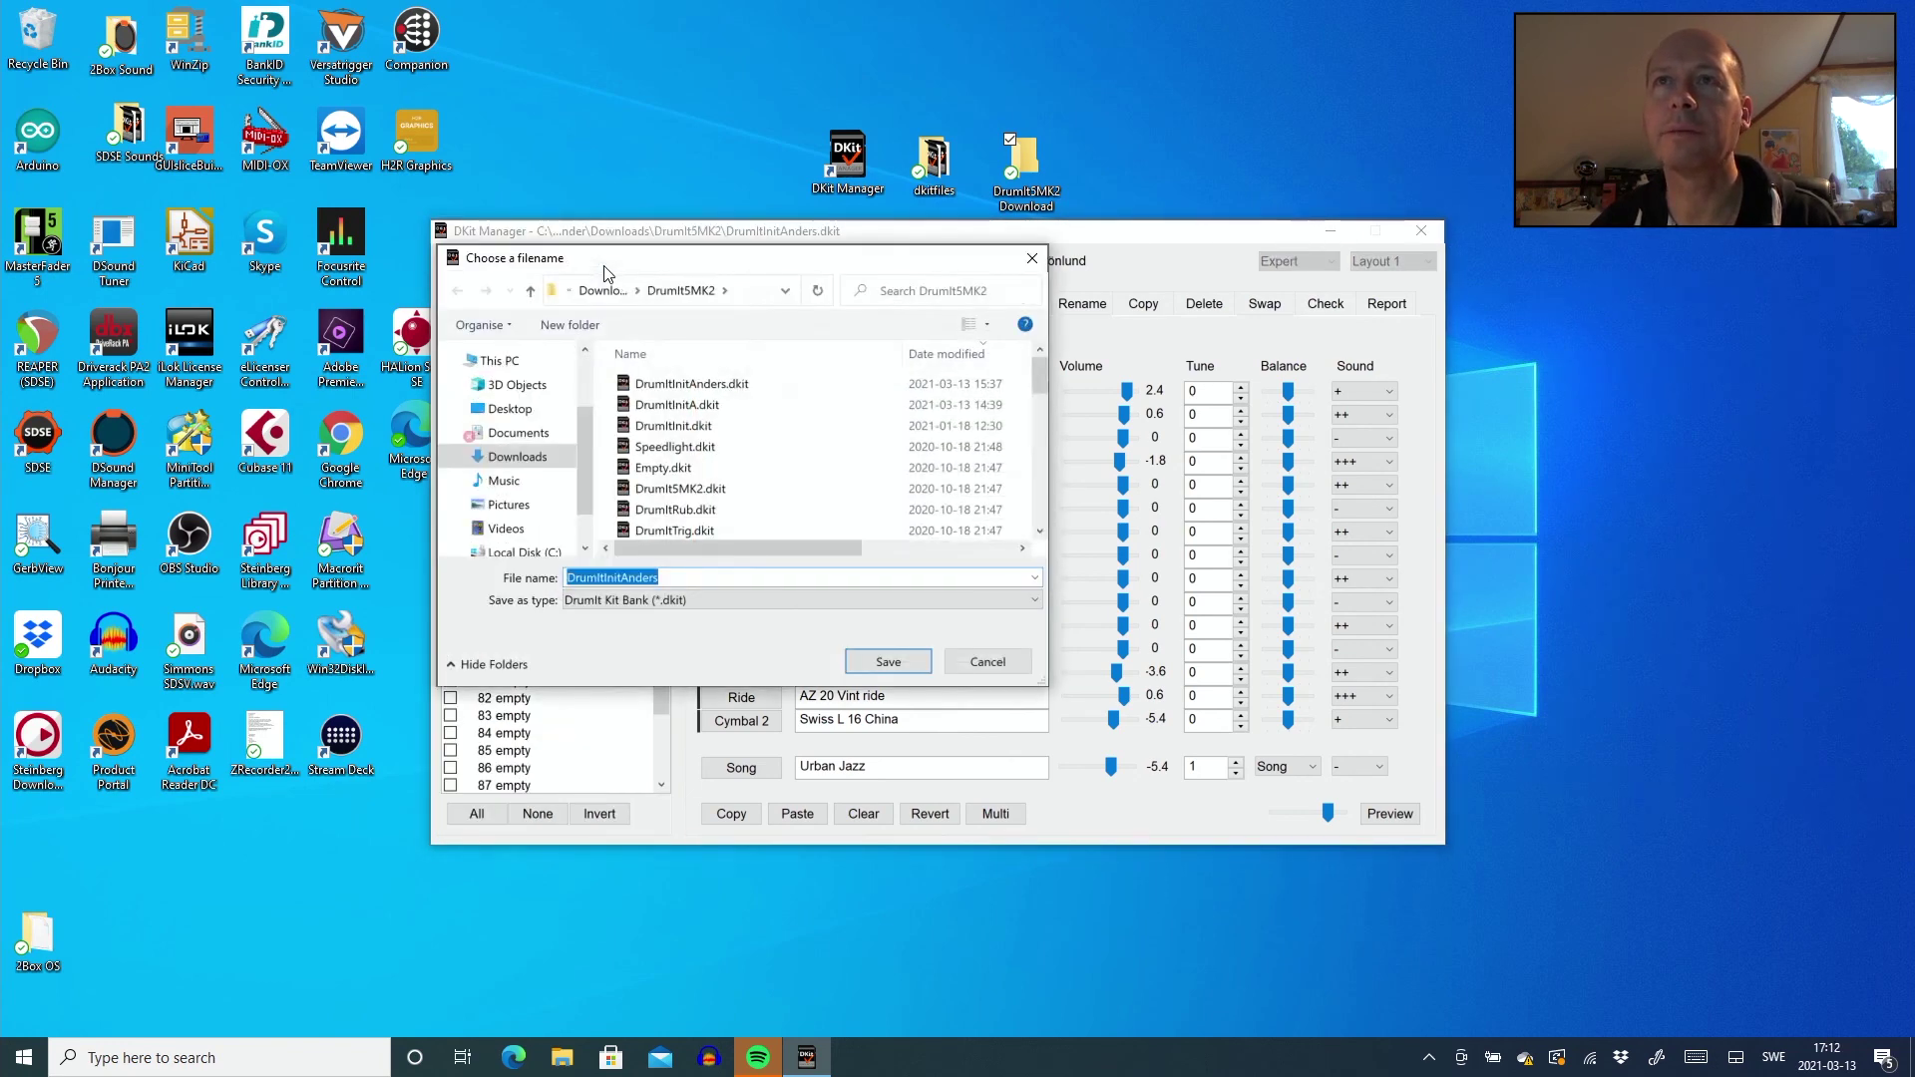
pyautogui.click(691, 384)
pyautogui.click(887, 662)
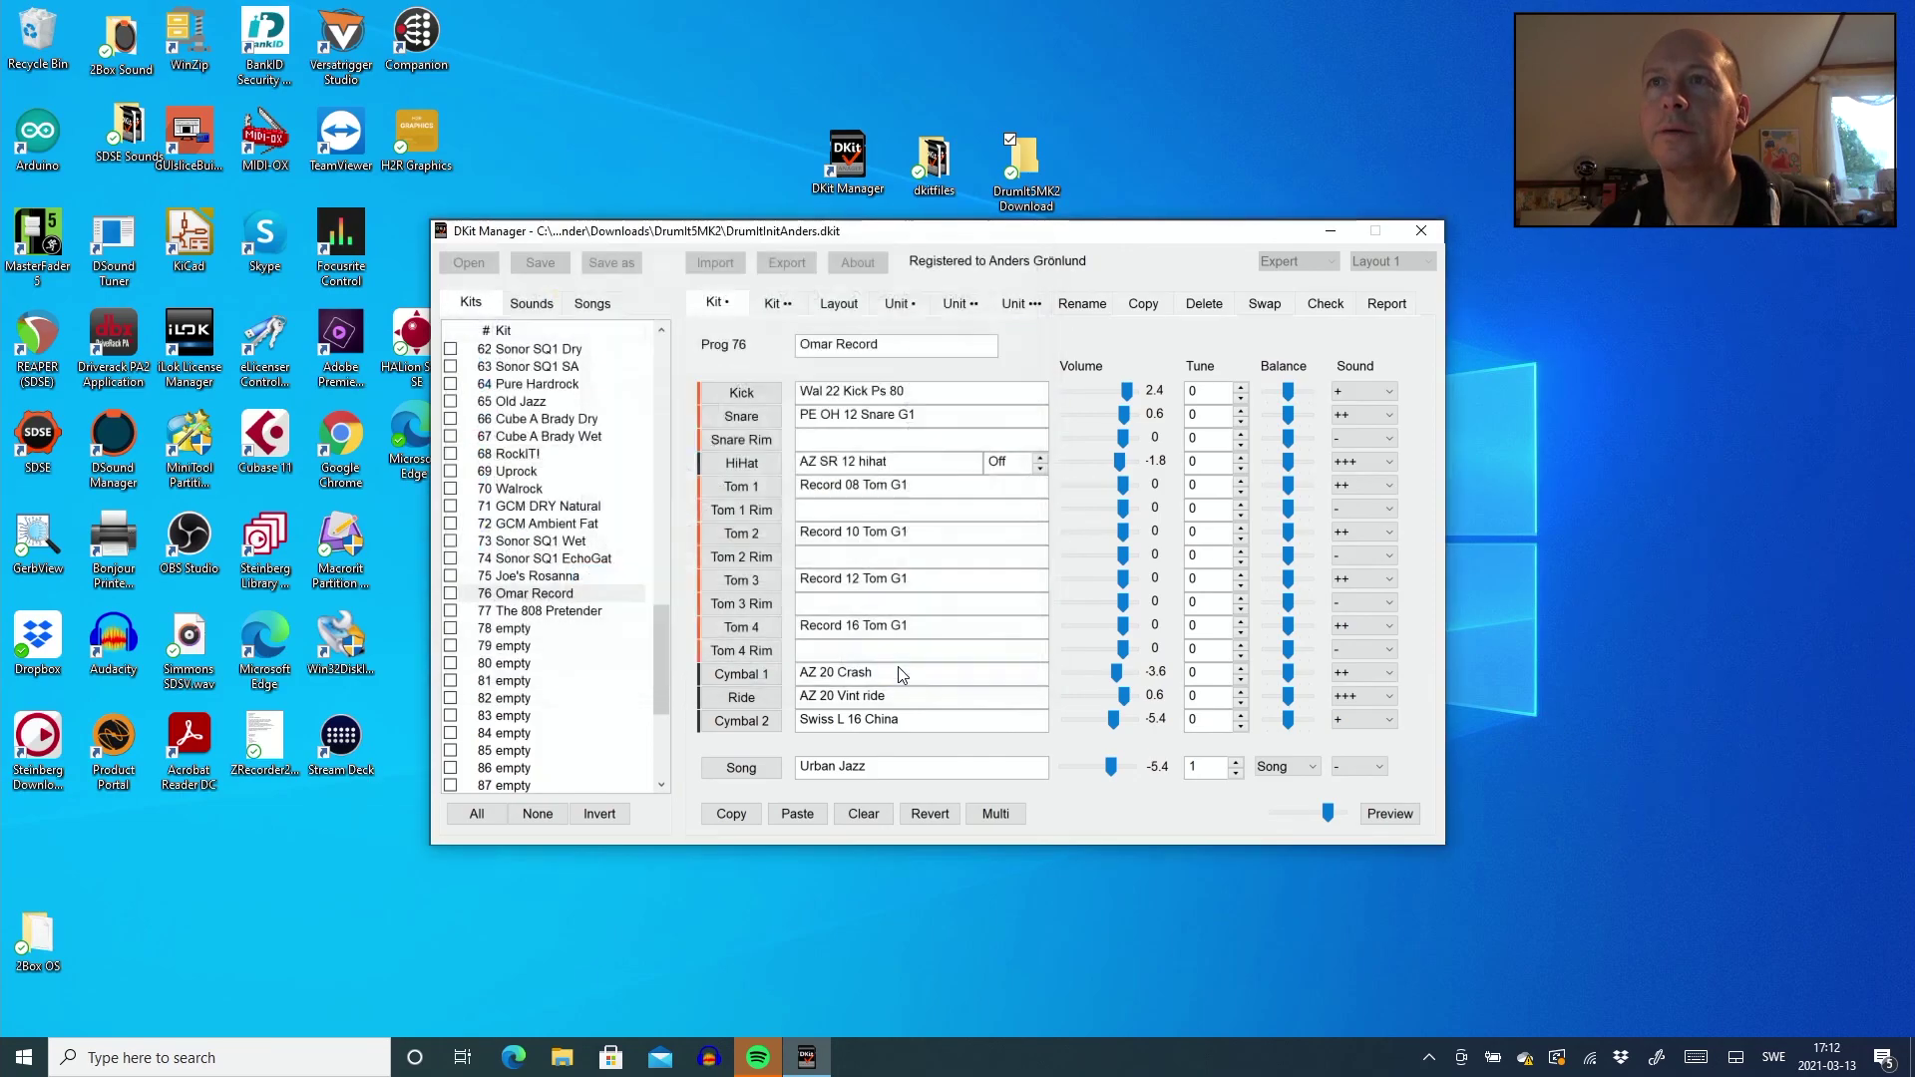